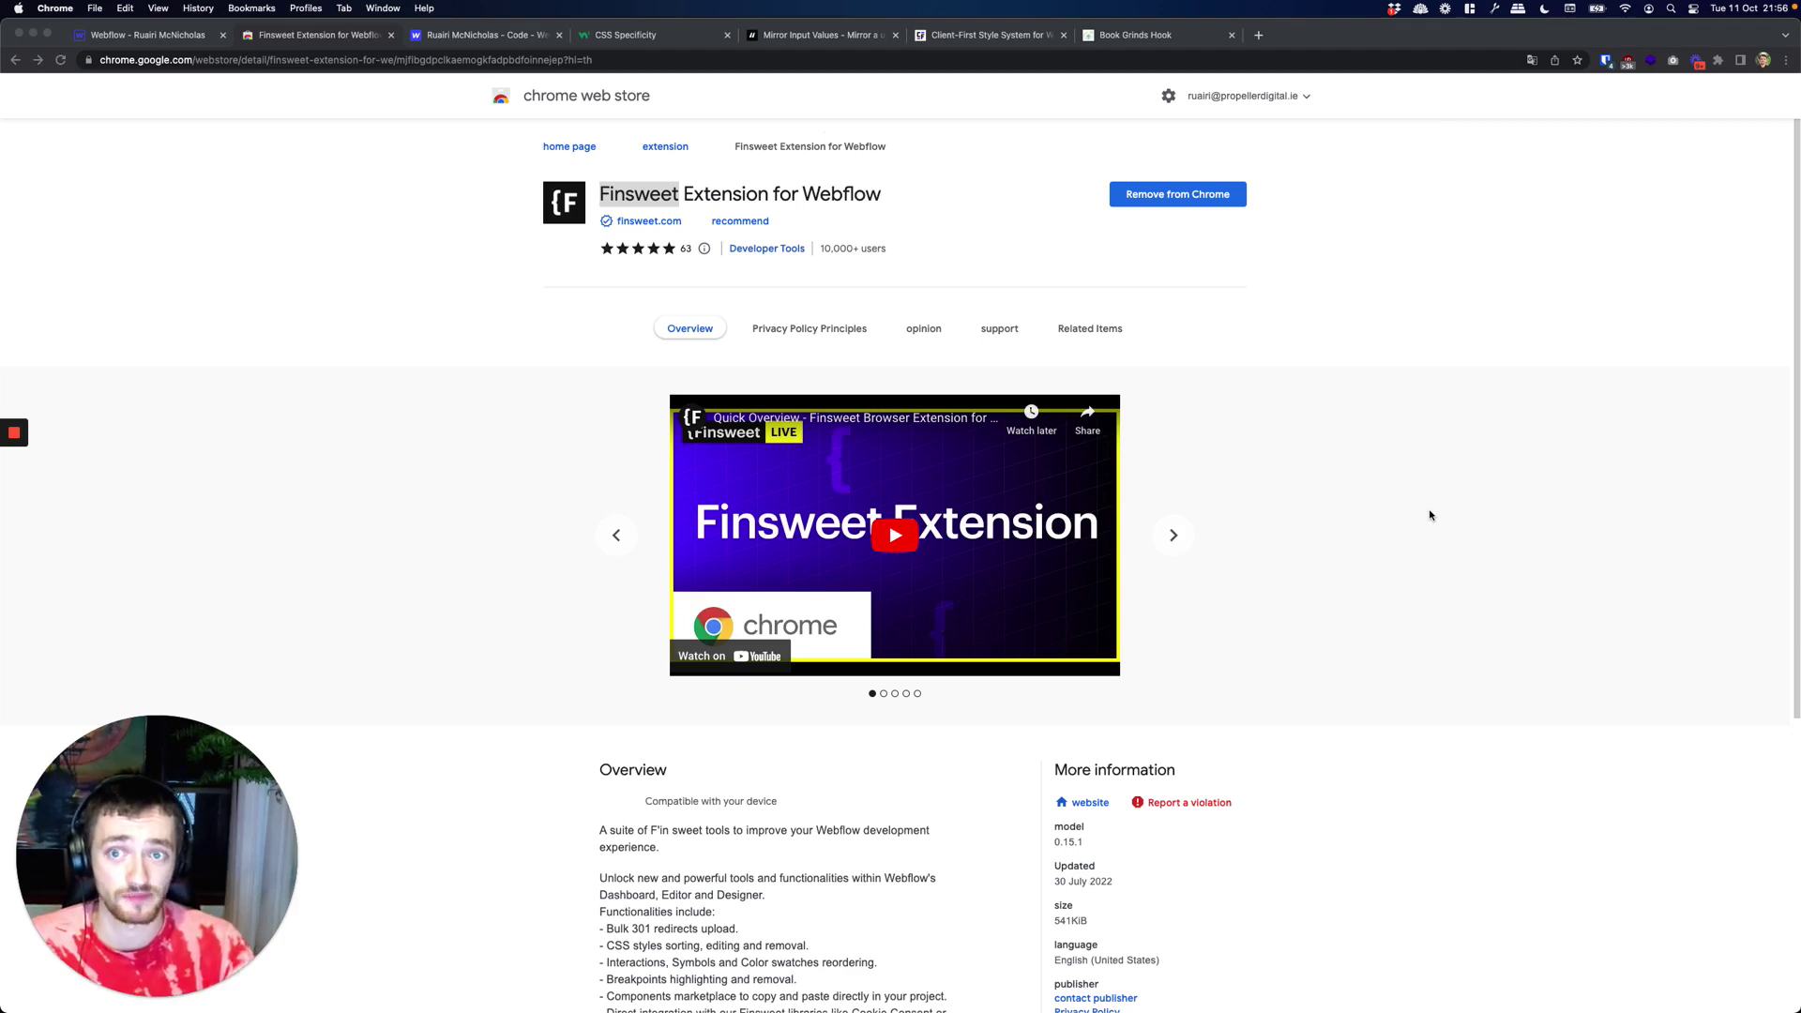
Step: Highlight the Finsweet Extension for Webflow title in the Chrome Web Store, then return to Webflow
triple_click(740, 193)
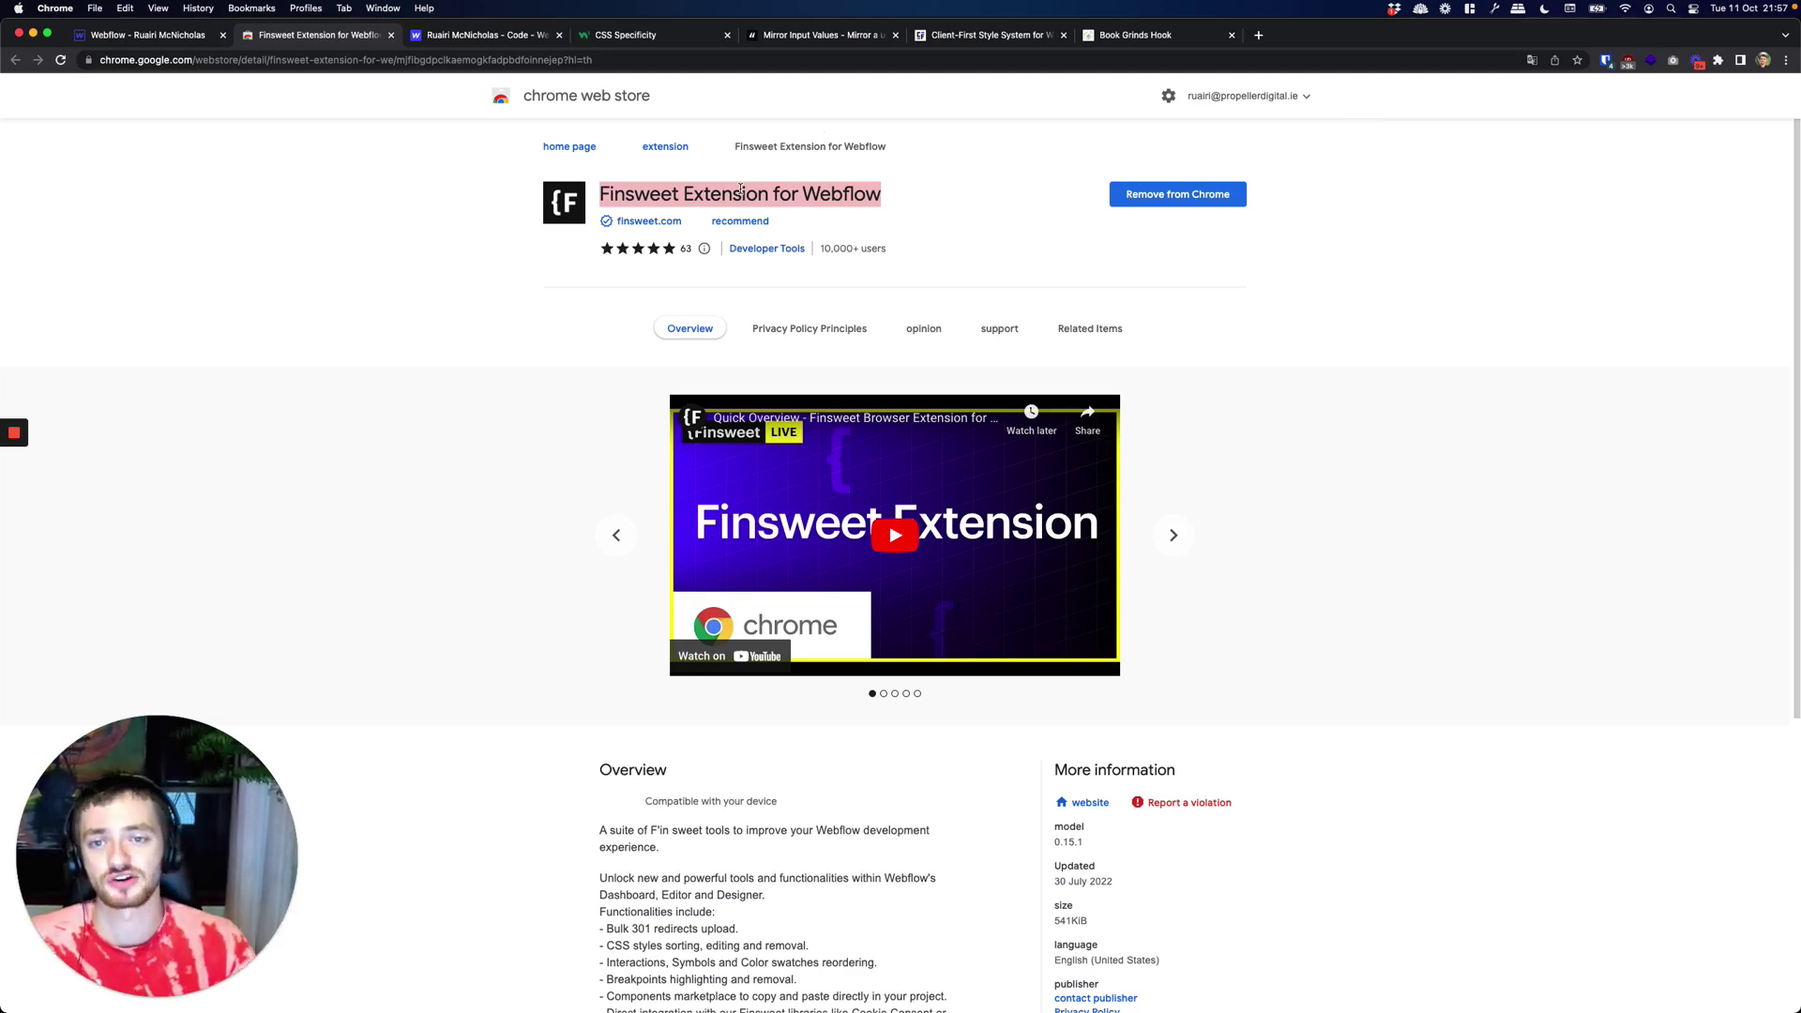
left_click(741, 194)
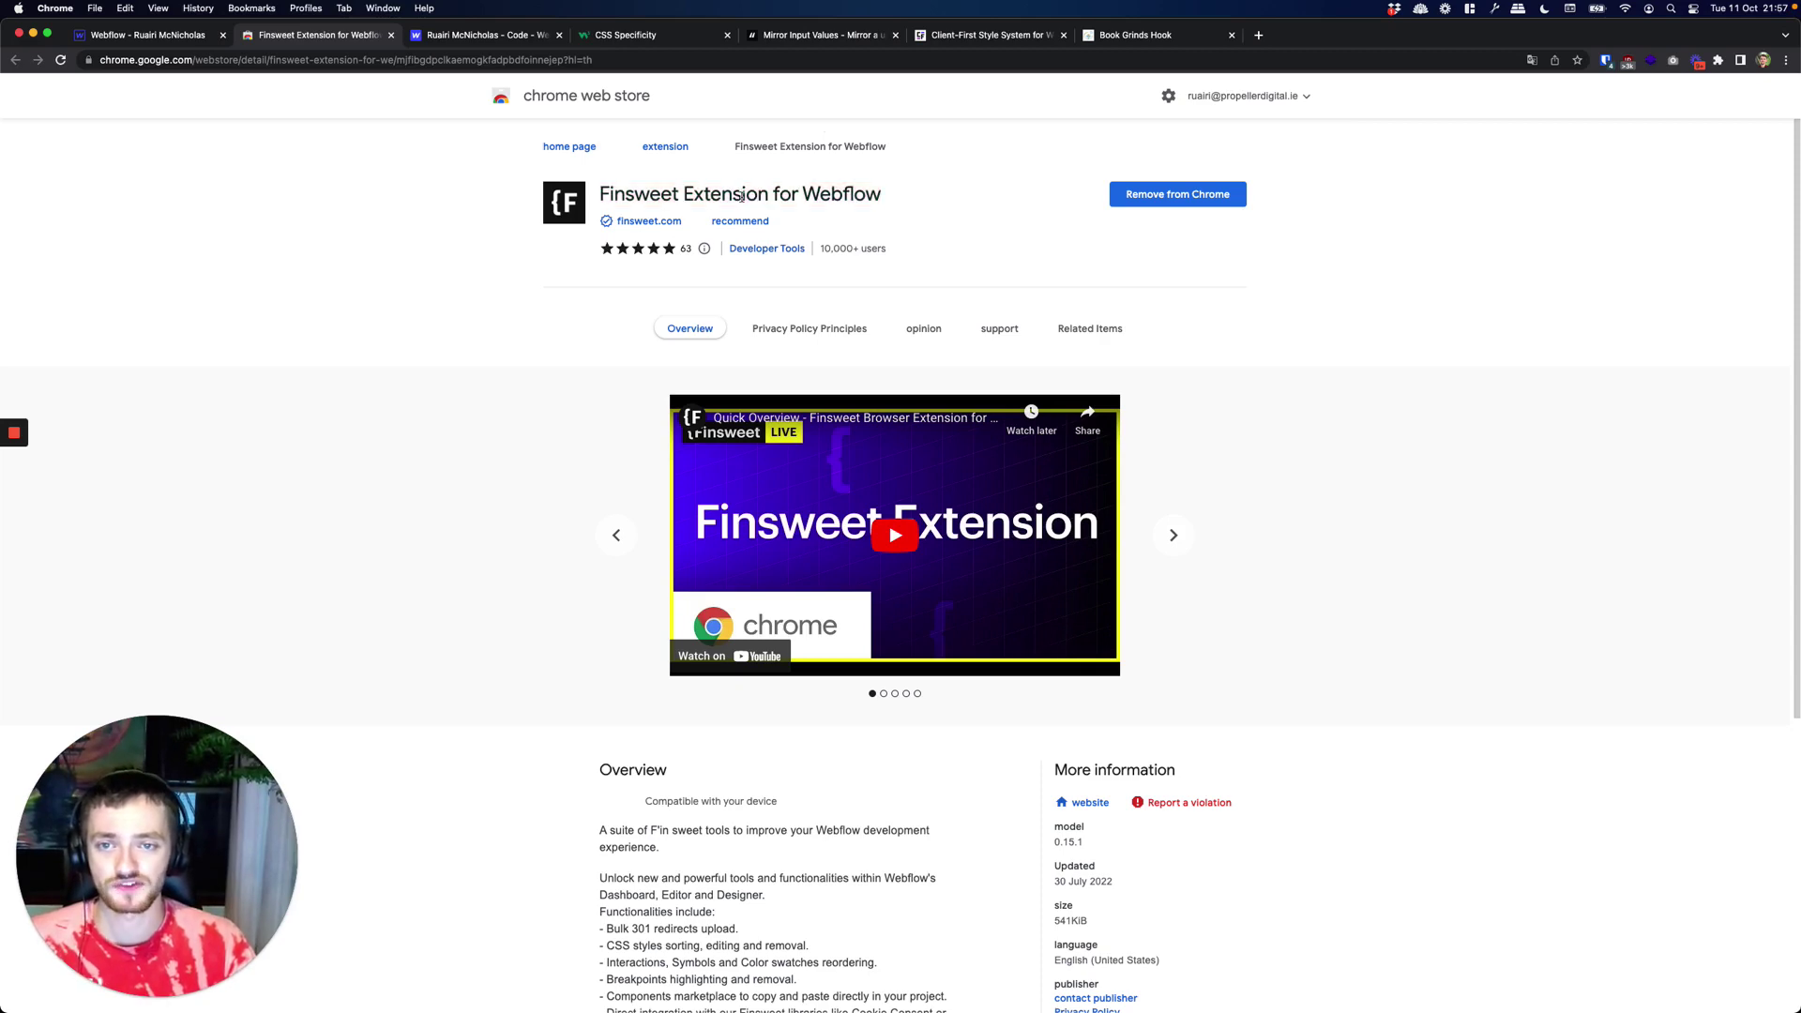
Step: Reopen the Finsweet sidebar panel and list its Candies, from 301 Bulk Redirects to Vertical Canvas Resizing
left_click(164, 38)
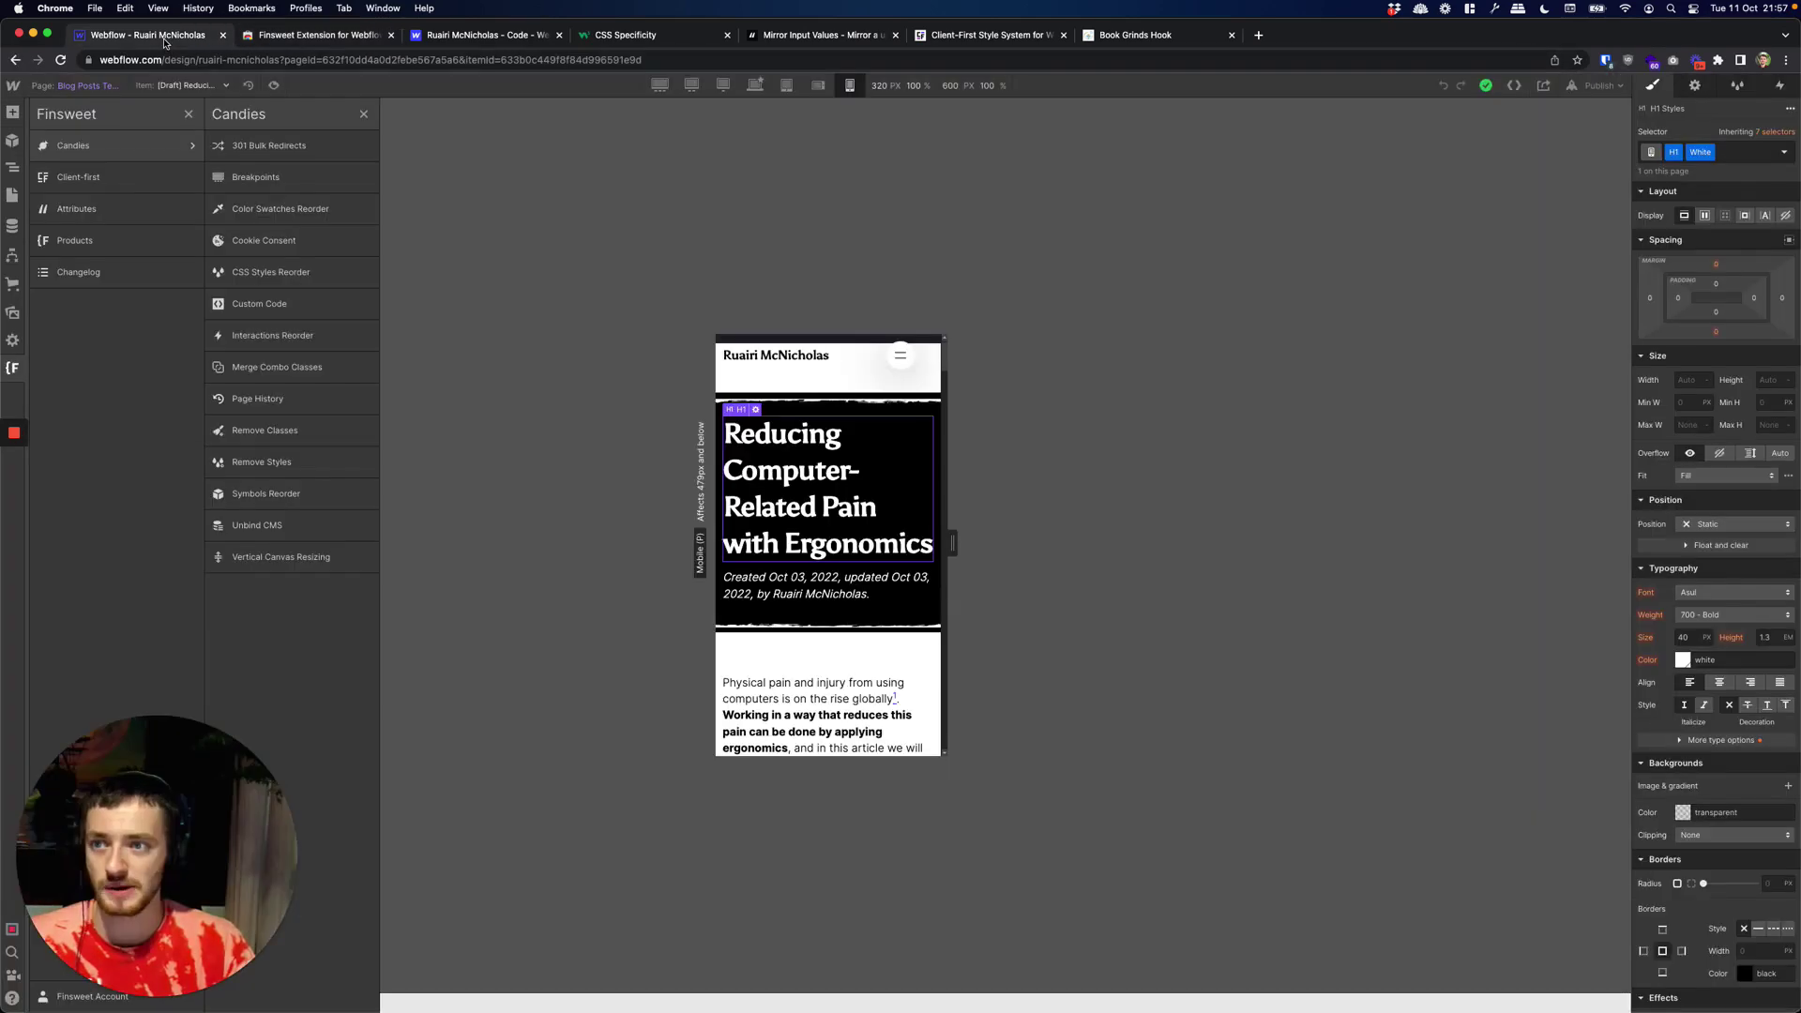
left_click(12, 370)
left_click(13, 371)
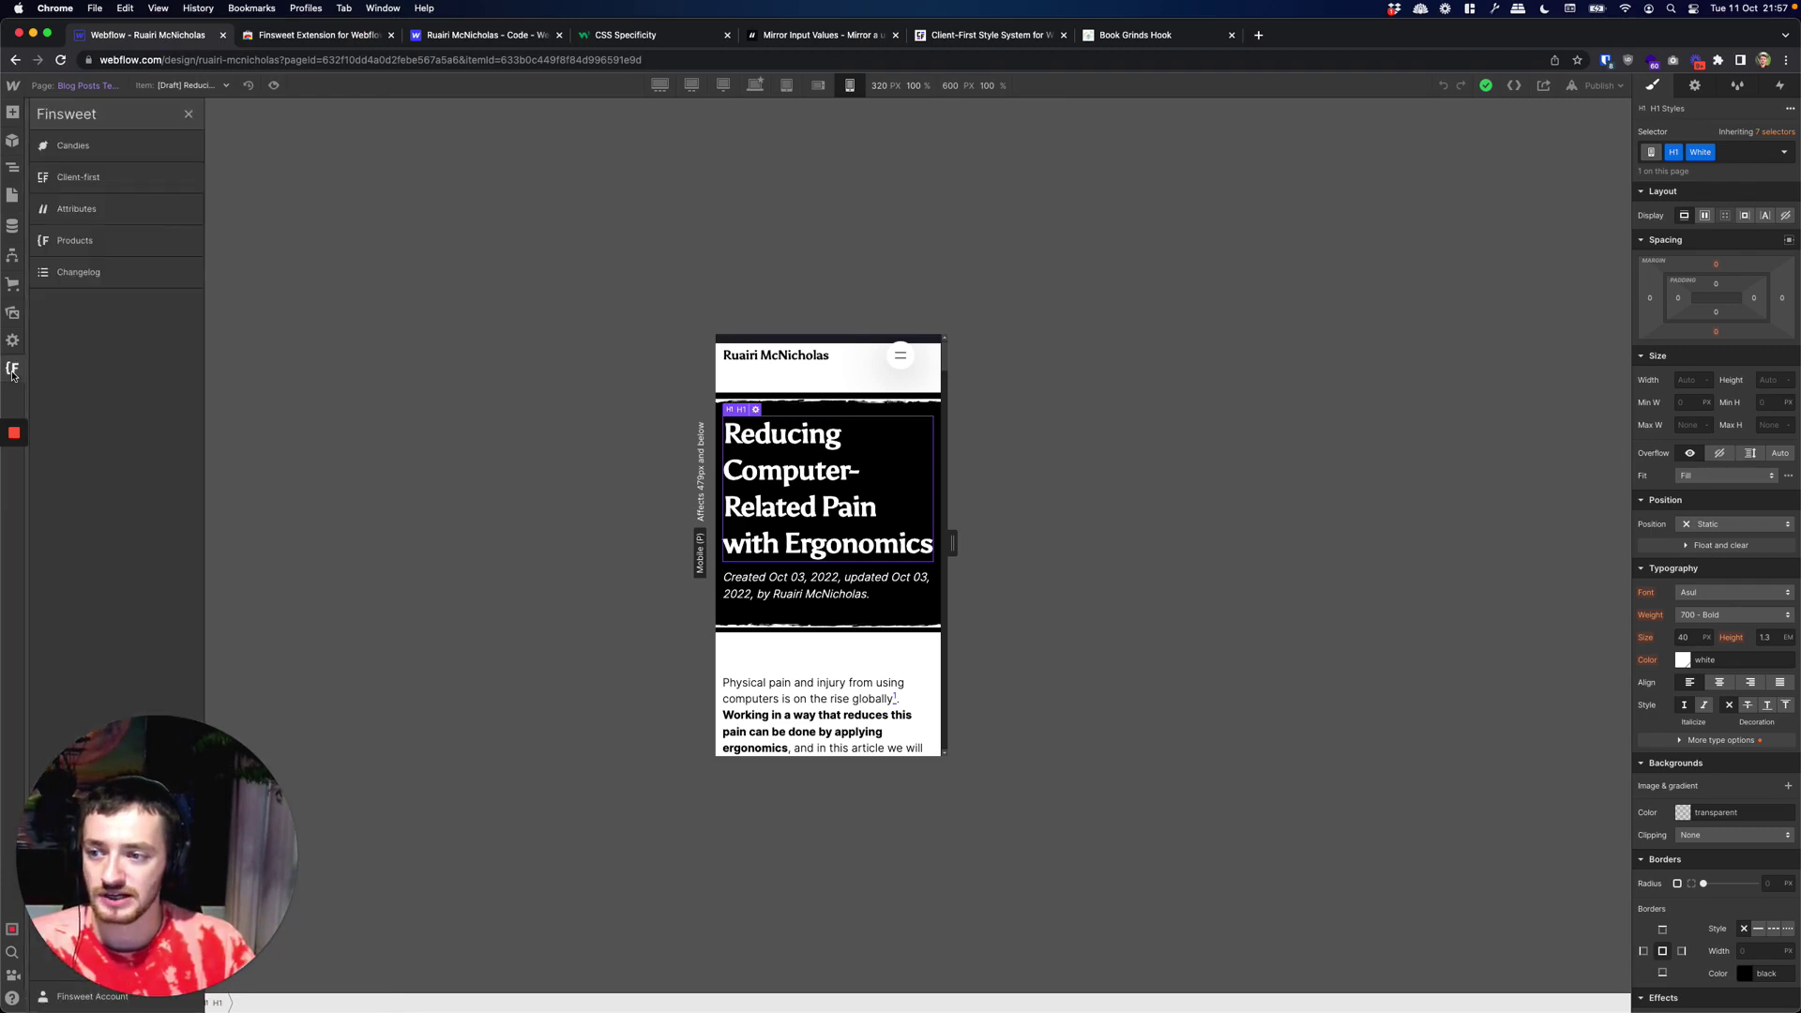
left_click(122, 155)
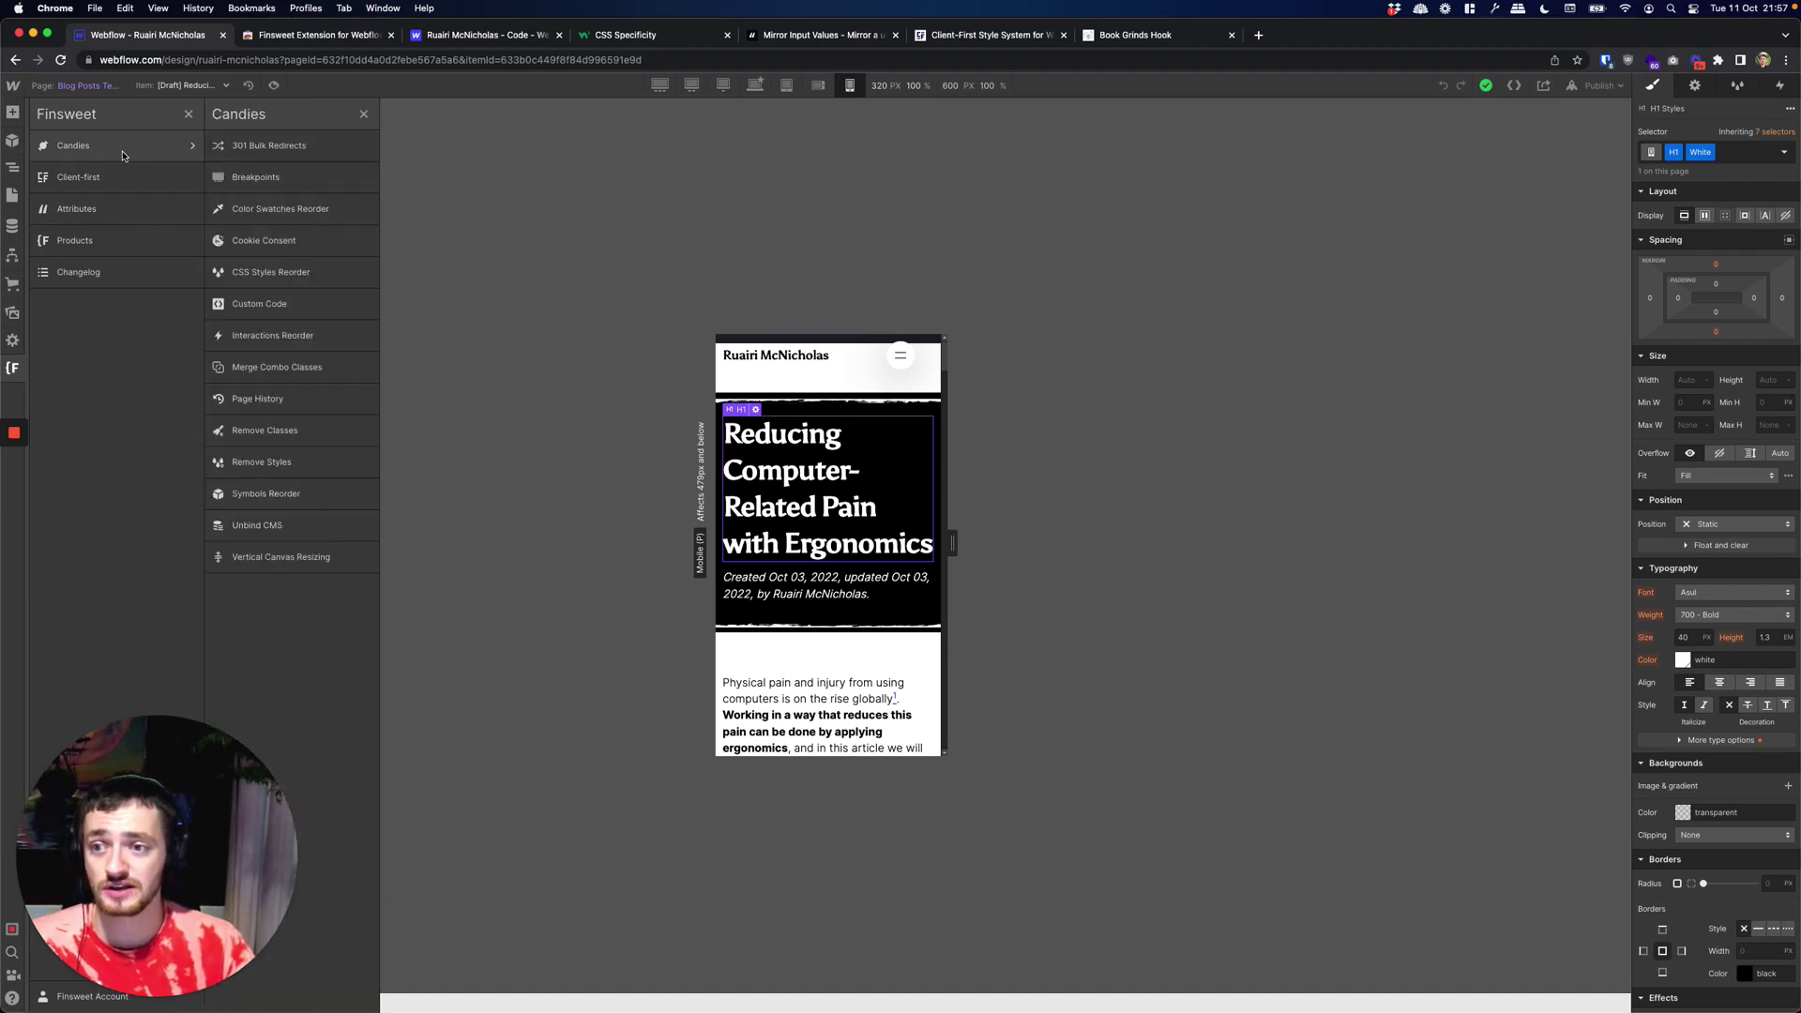
Step: View the 301 Bulk Redirects candy, then show the Breakpoints tool with highlighting on
left_click(284, 156)
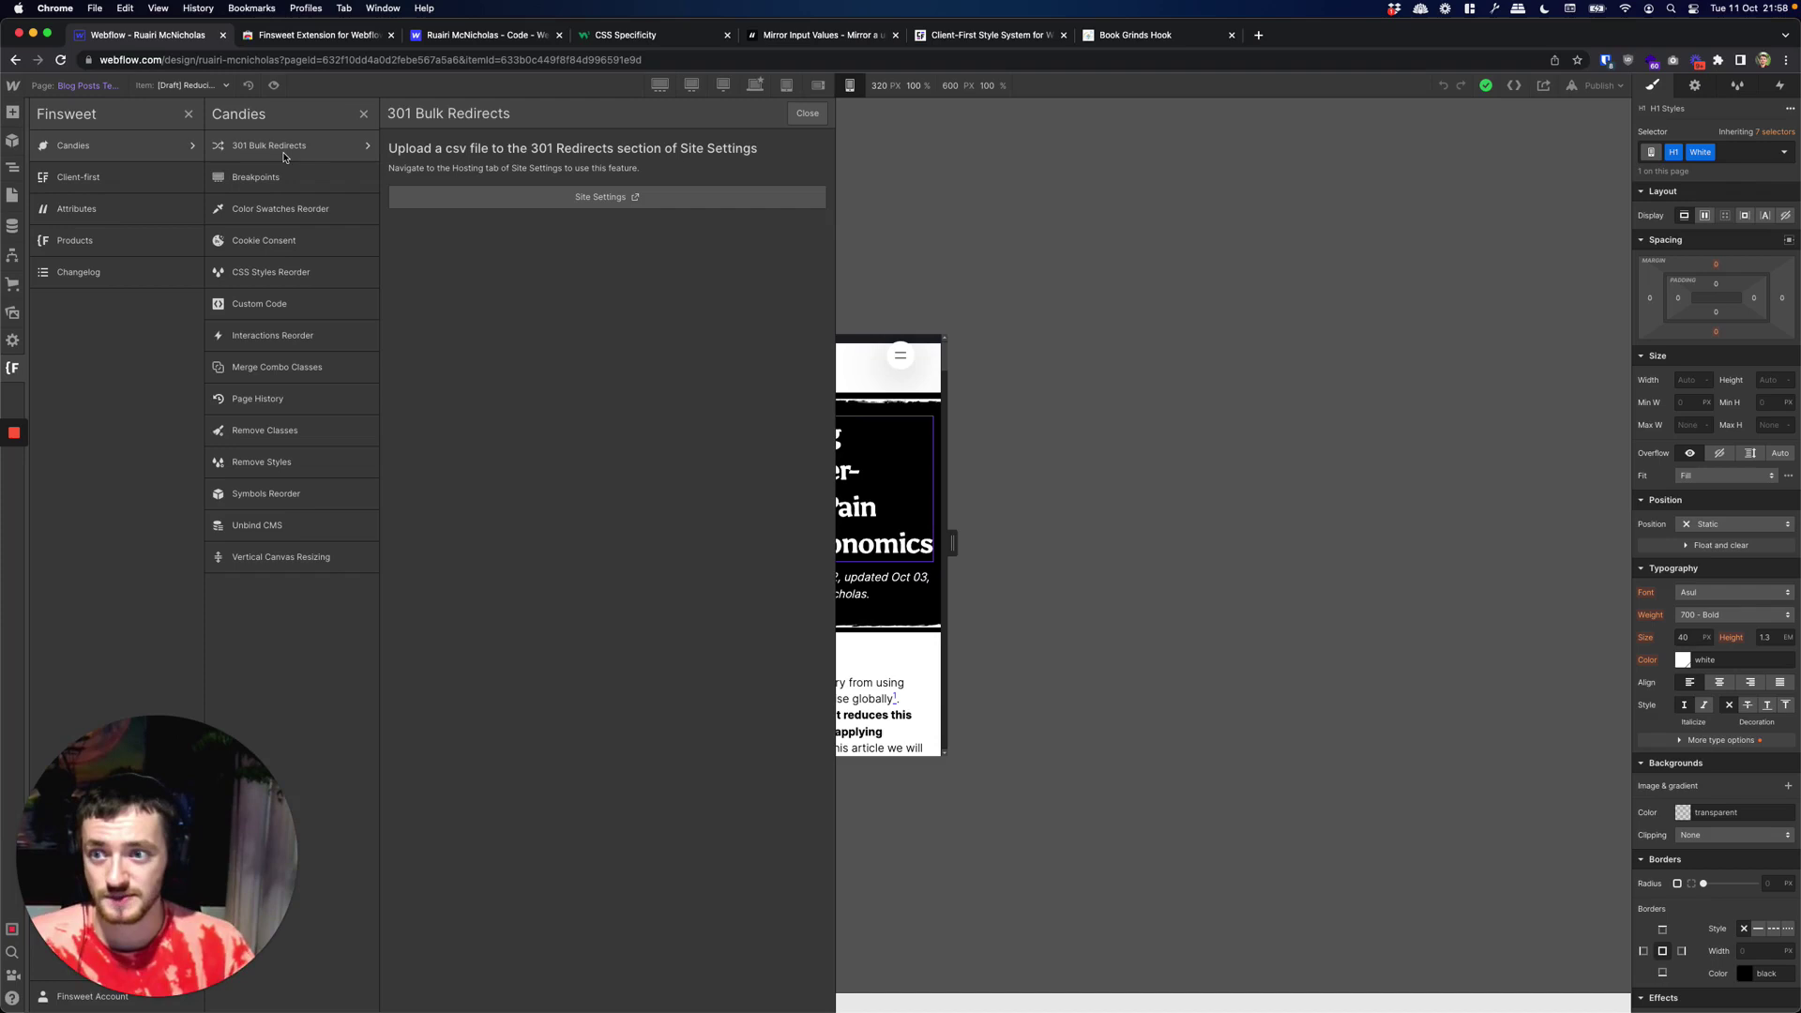
left_click(283, 177)
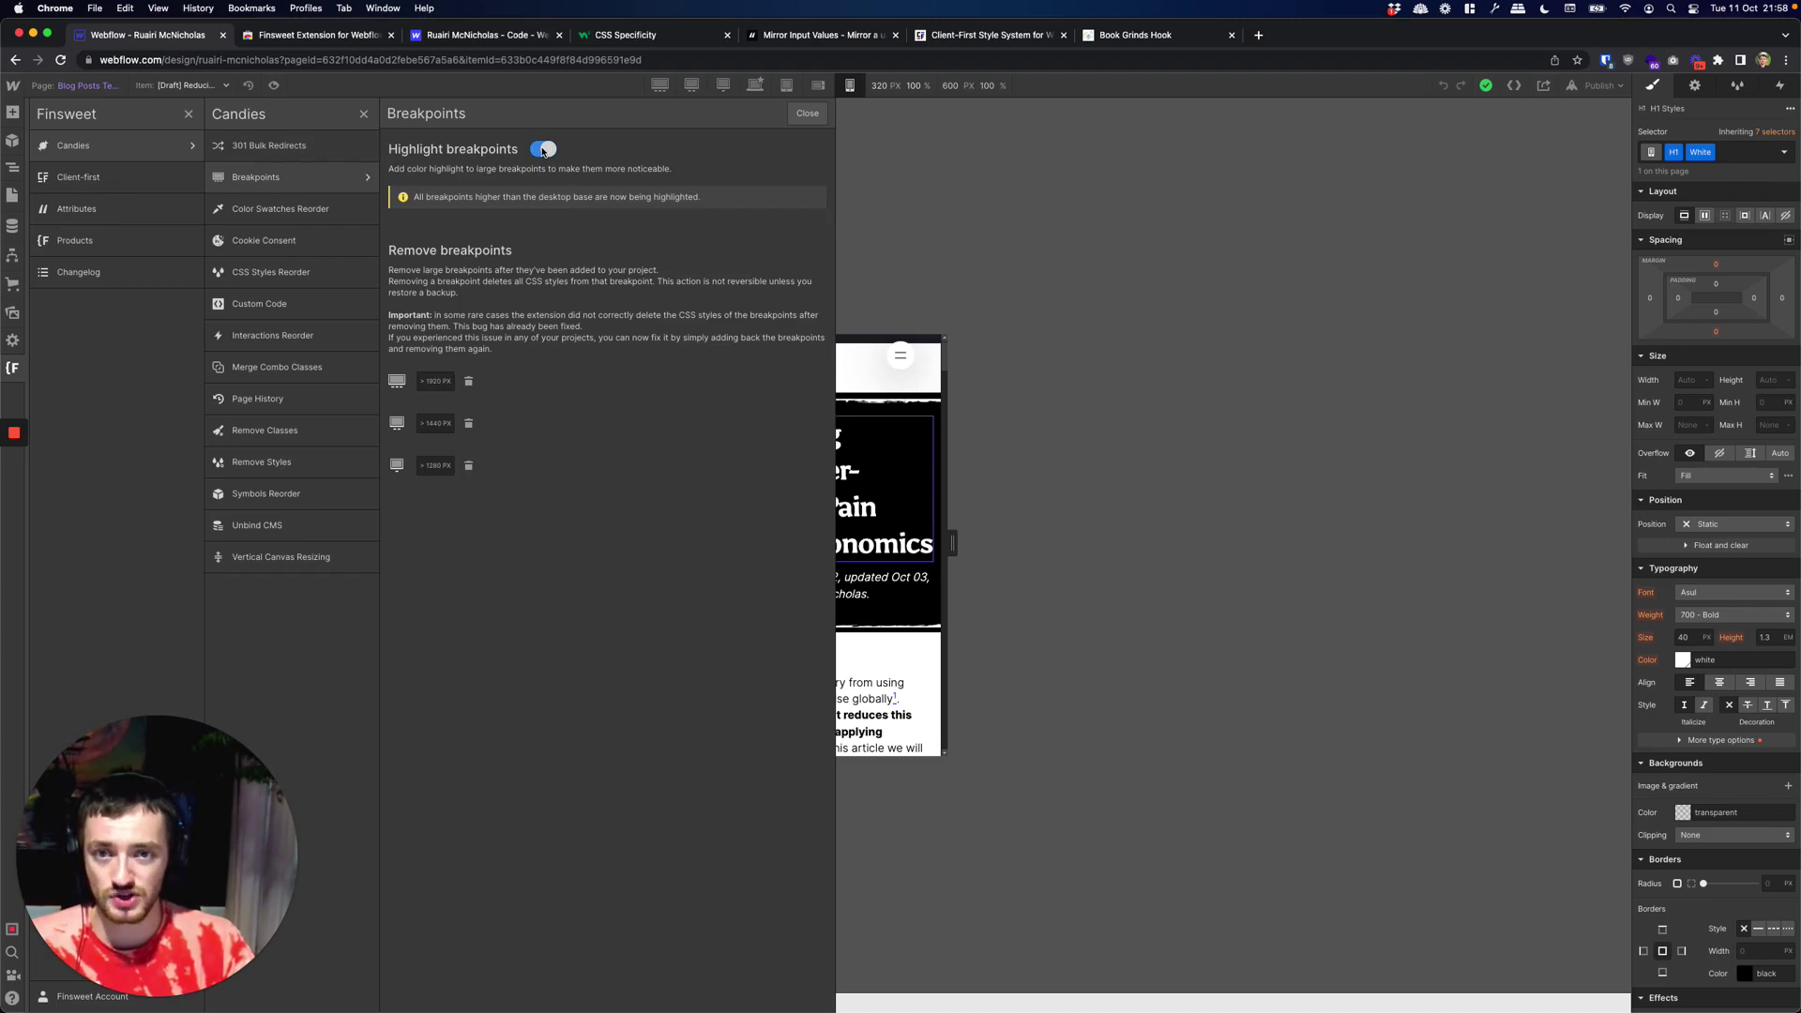
Step: Preview the blog post at mobile landscape, desktop base, 1280px, 1440px and 1920px breakpoints
left_click(836, 151)
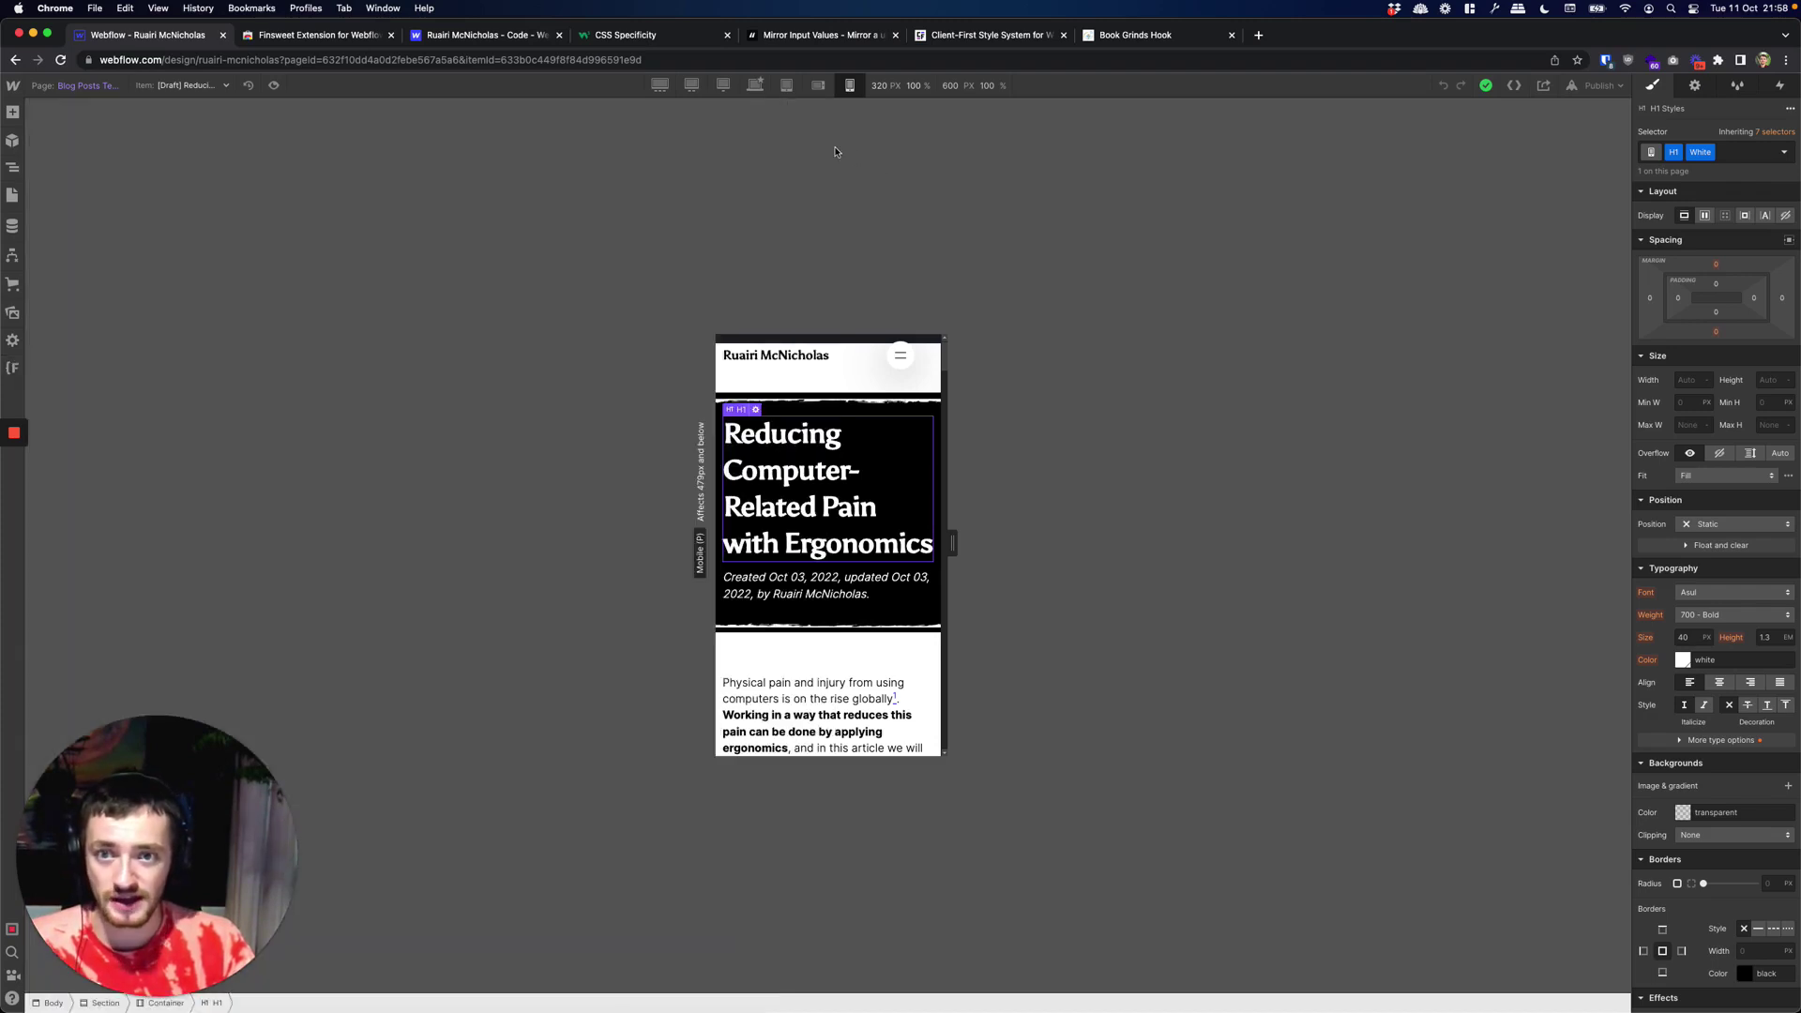
left_click(817, 86)
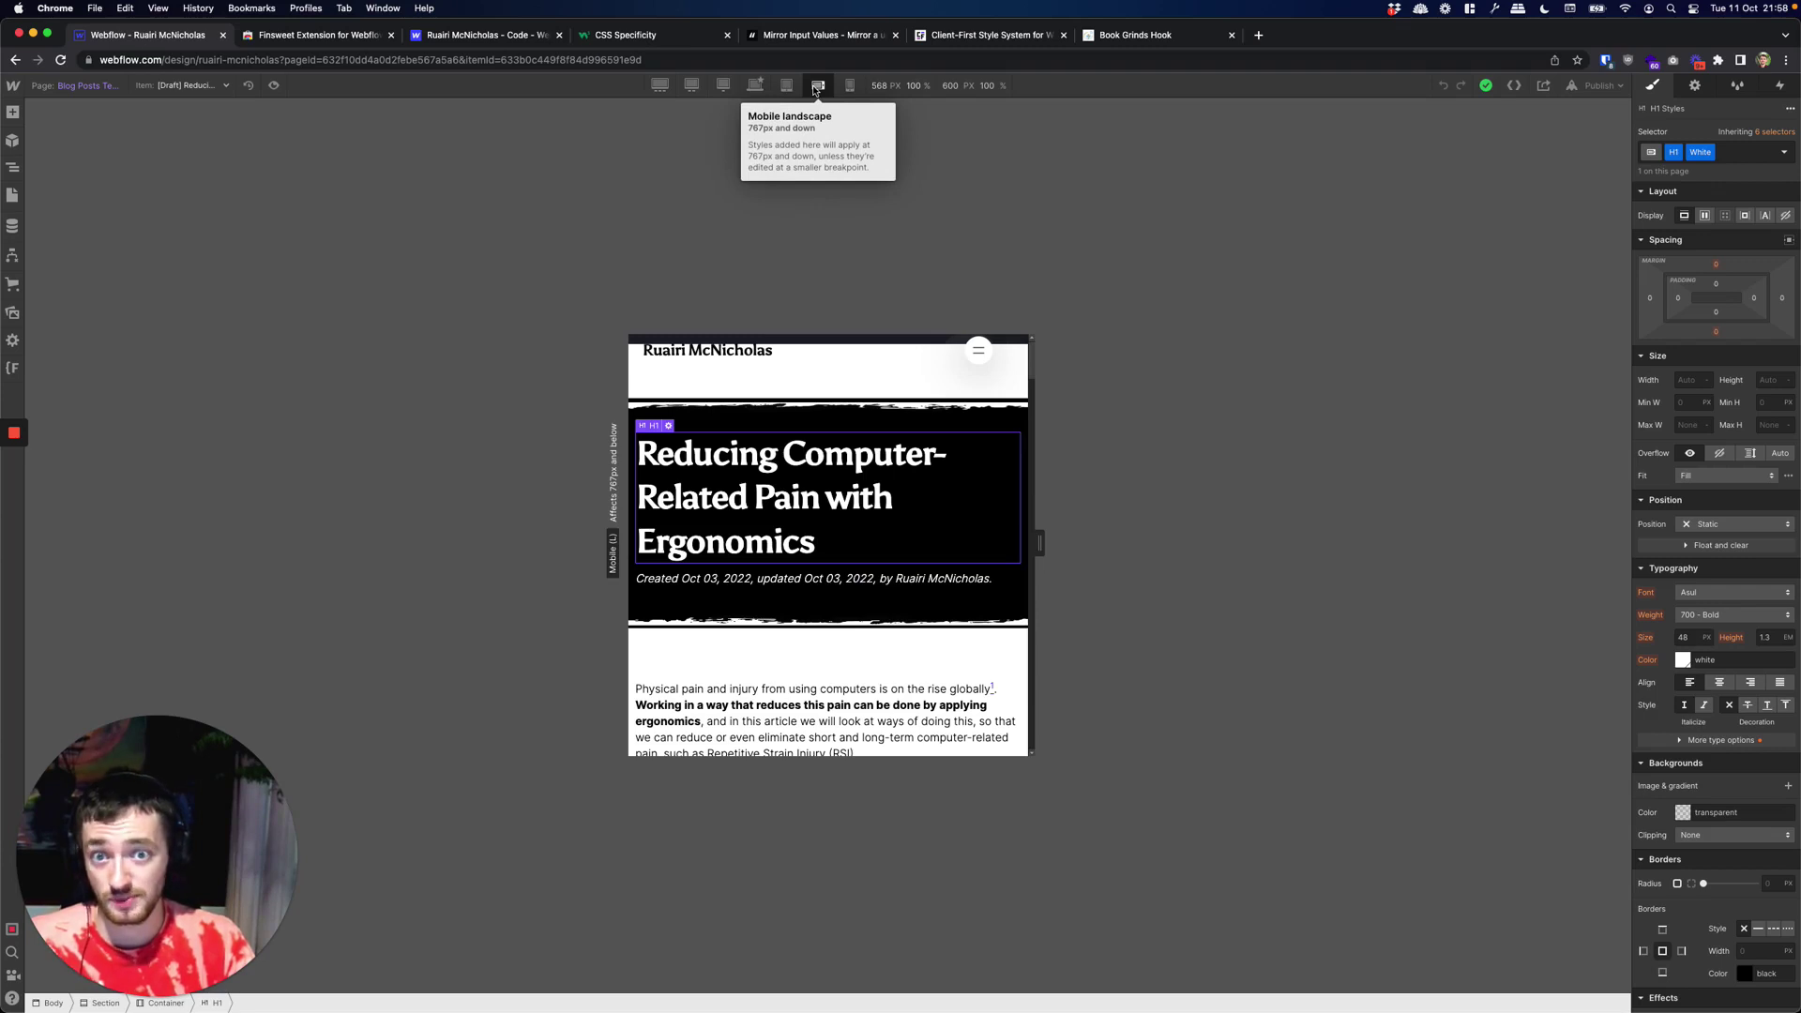
left_click(754, 85)
left_click(721, 85)
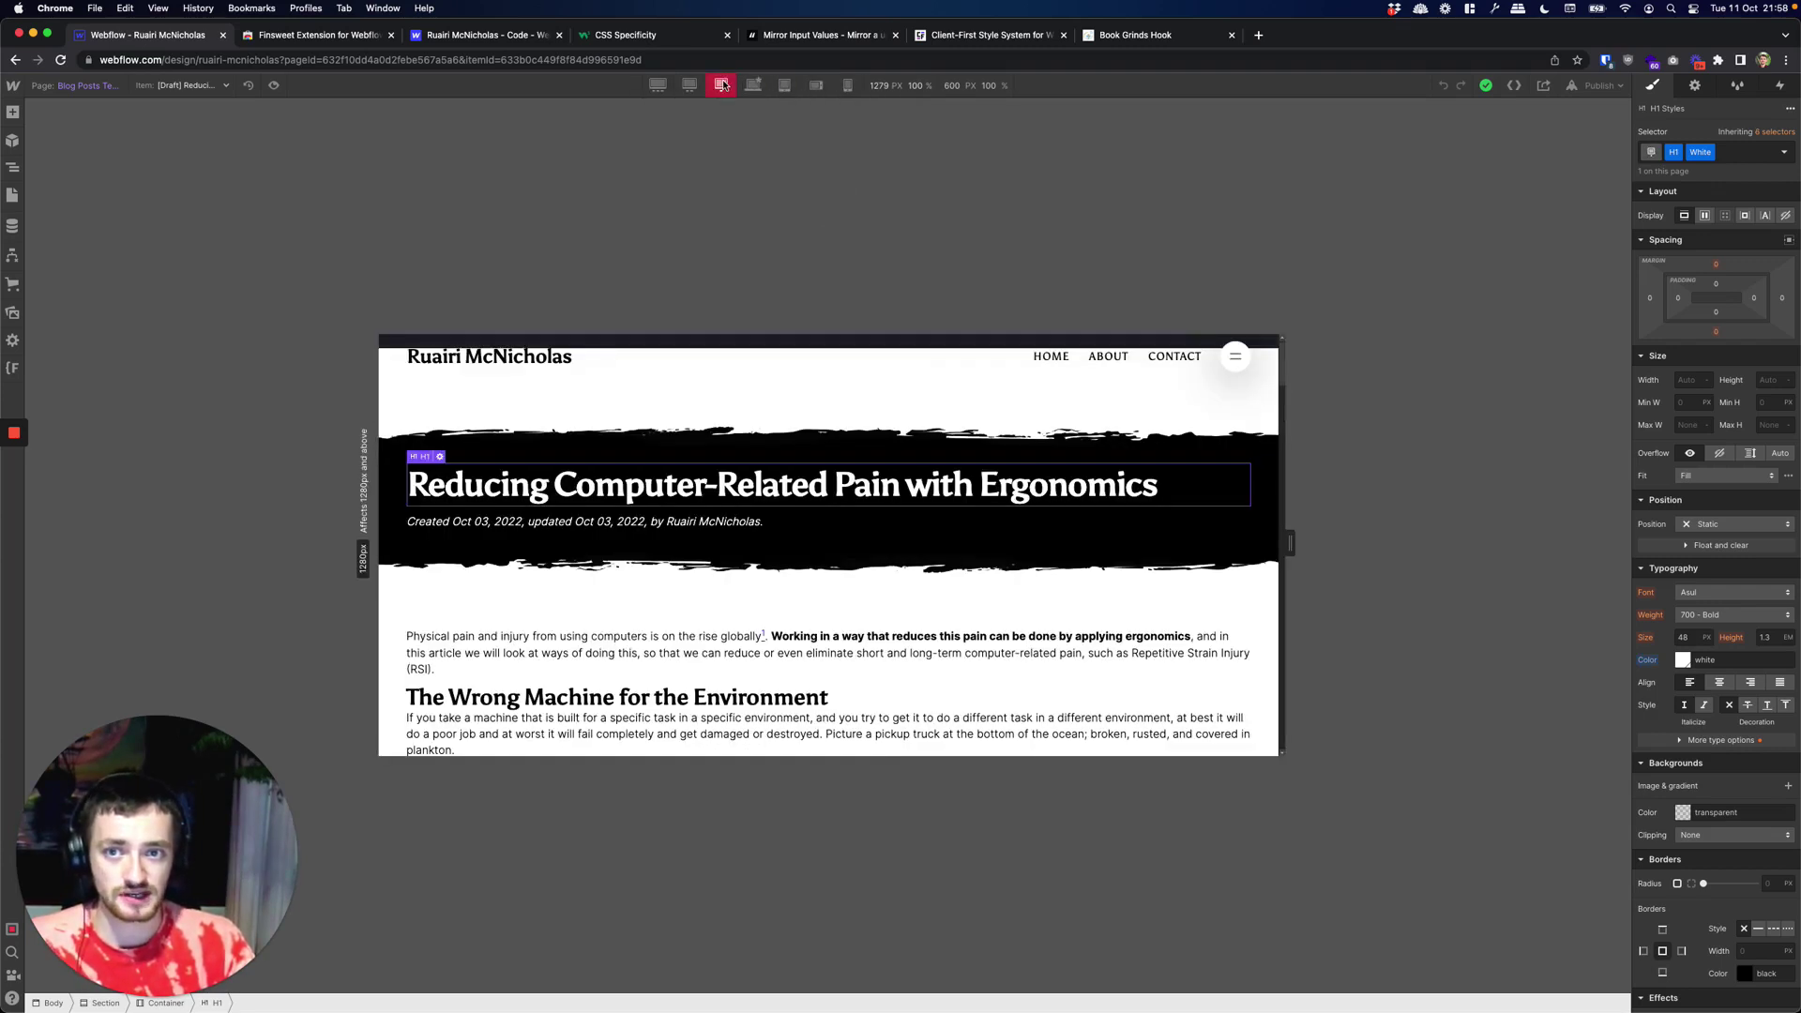
left_click(689, 85)
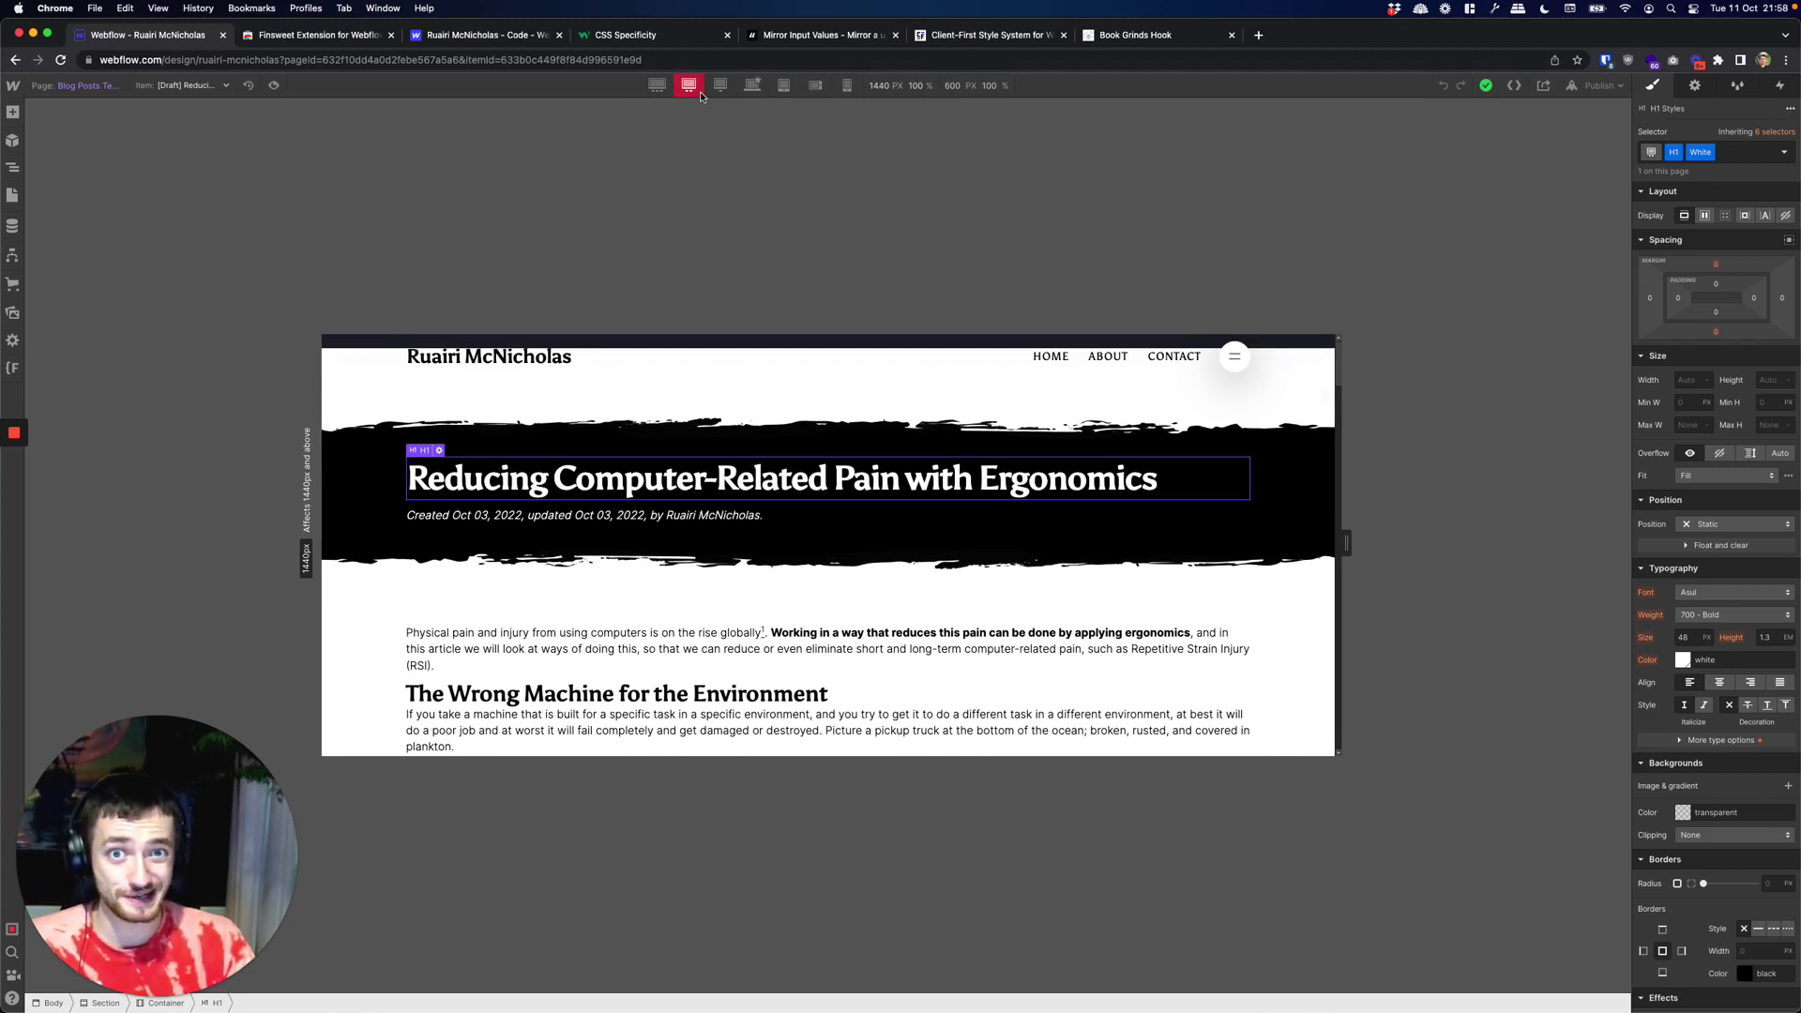
left_click(655, 90)
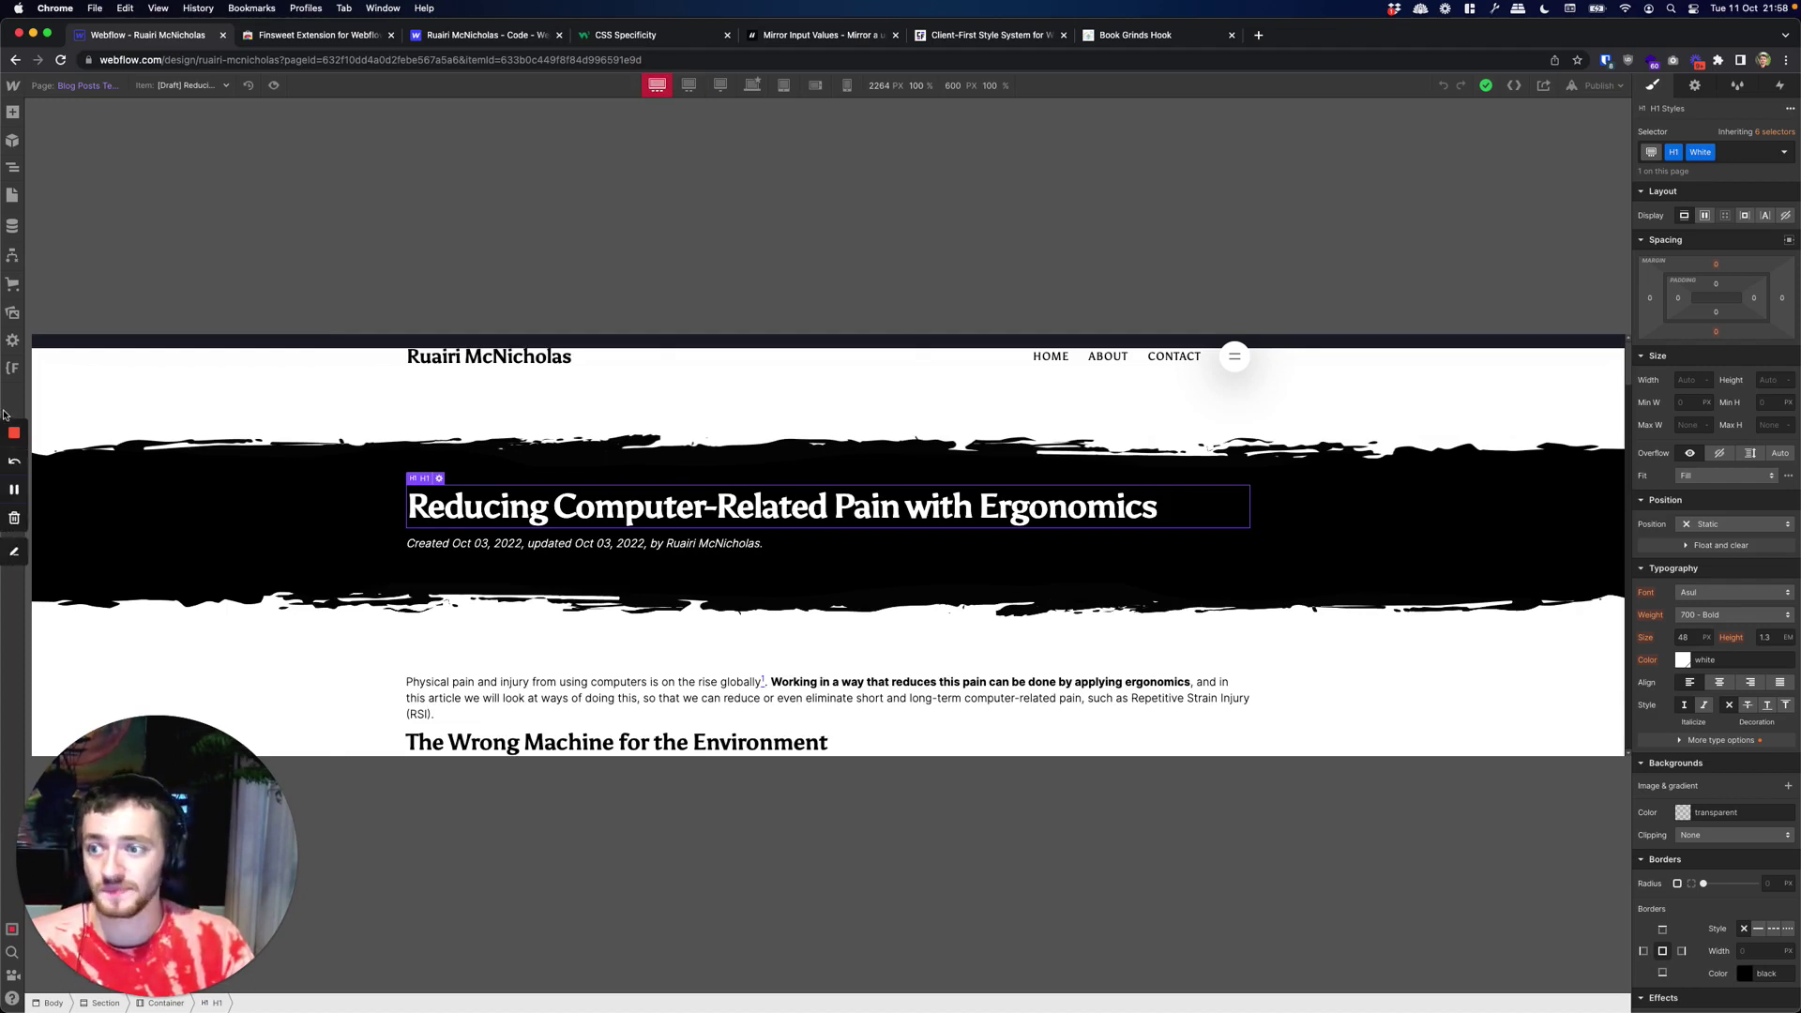
Step: Revisit the Finsweet Breakpoints tool, then bring the canvas back to the 1440px breakpoint
left_click(12, 367)
left_click(85, 148)
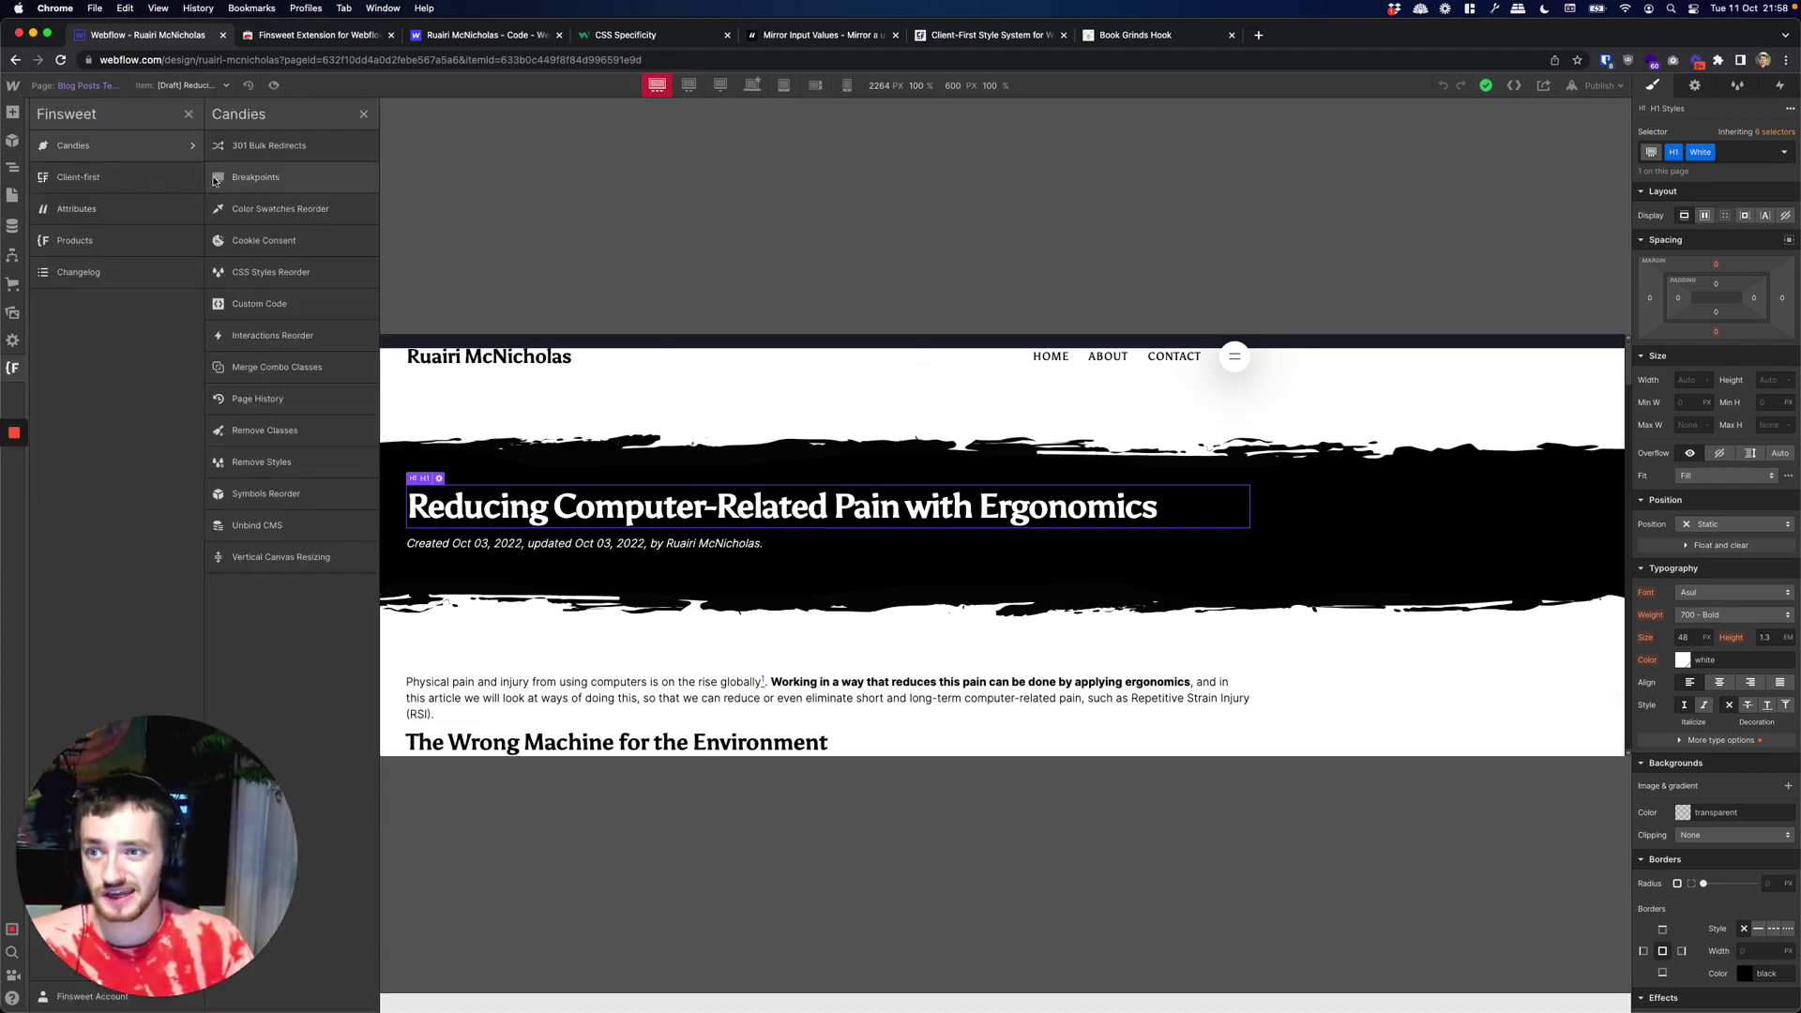
left_click(215, 179)
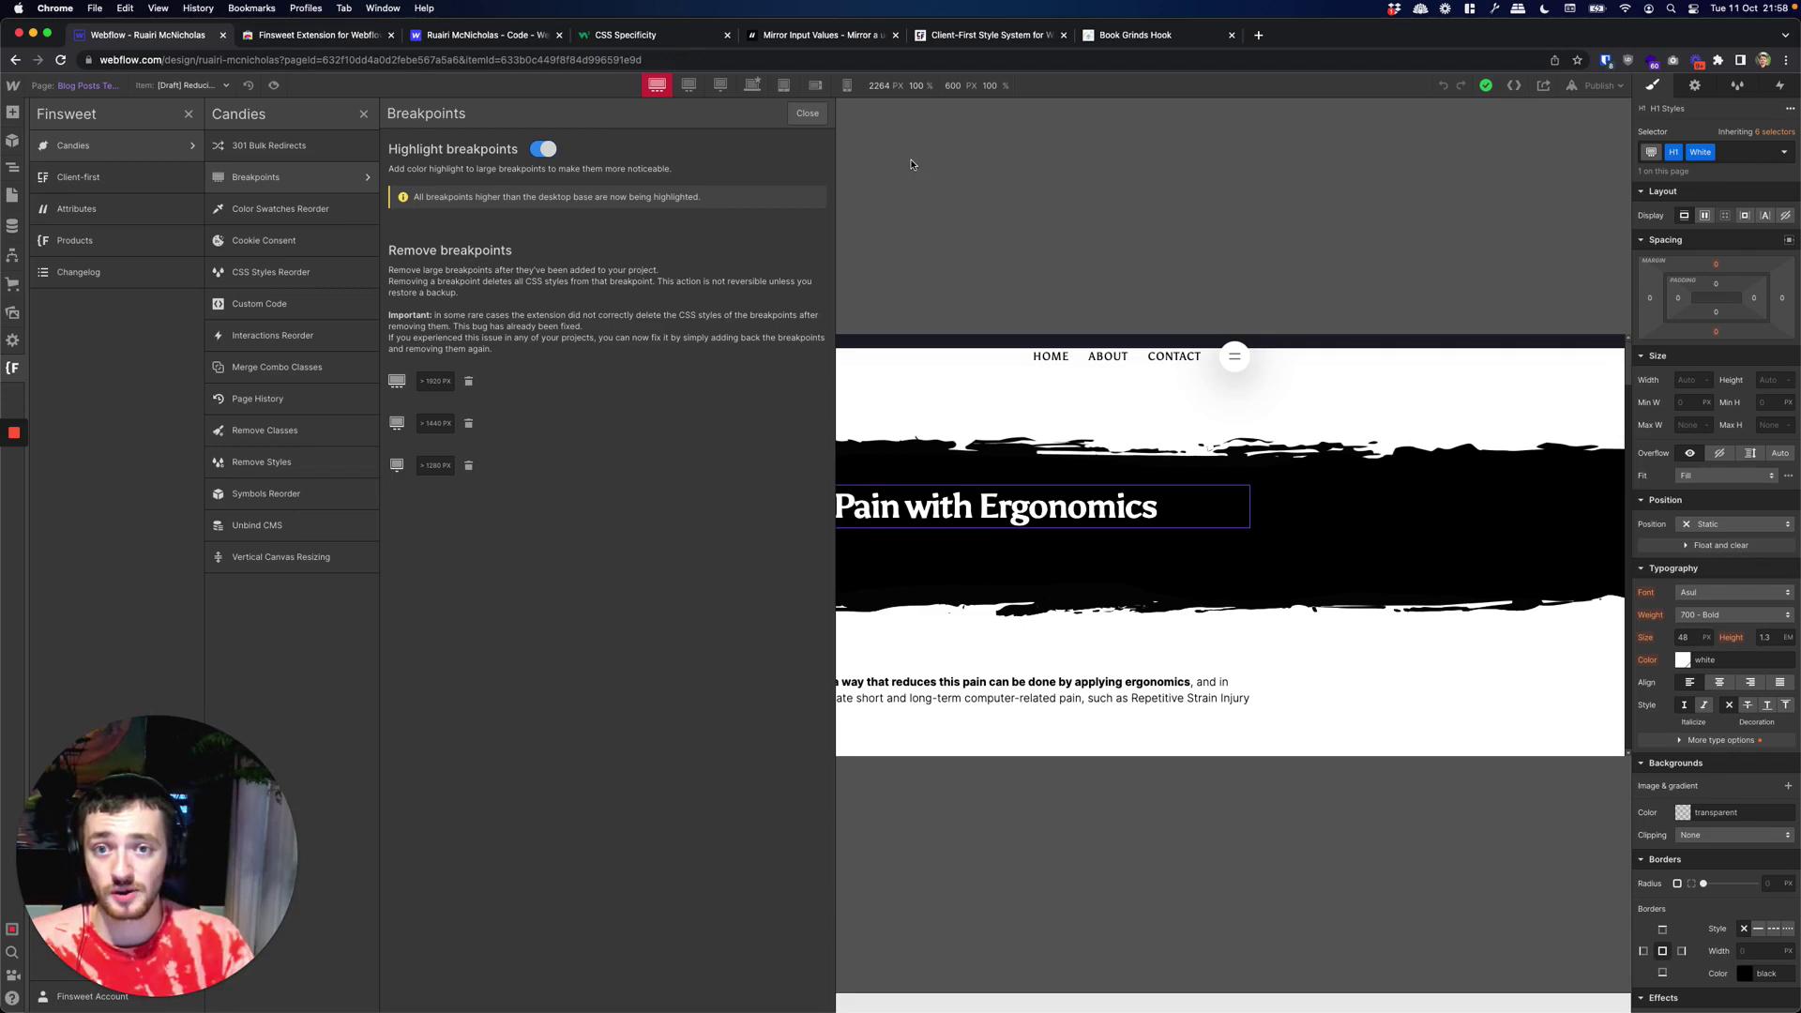
left_click(656, 85)
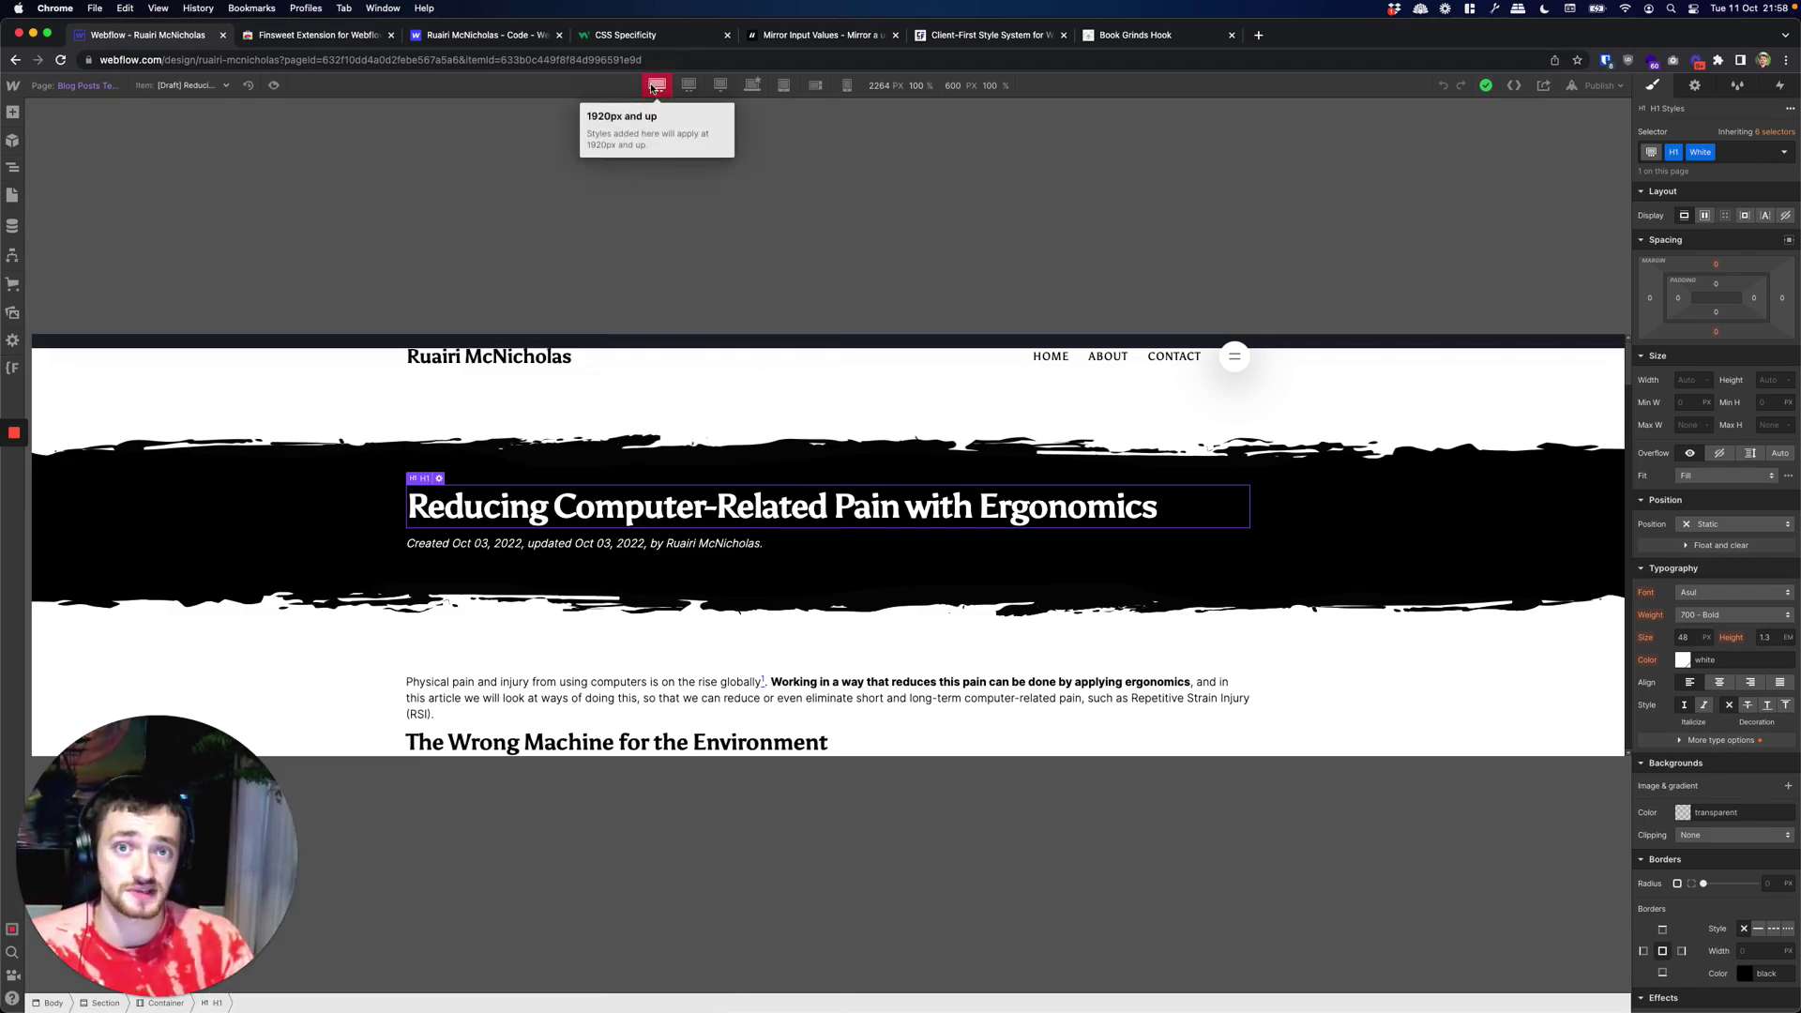
left_click(689, 86)
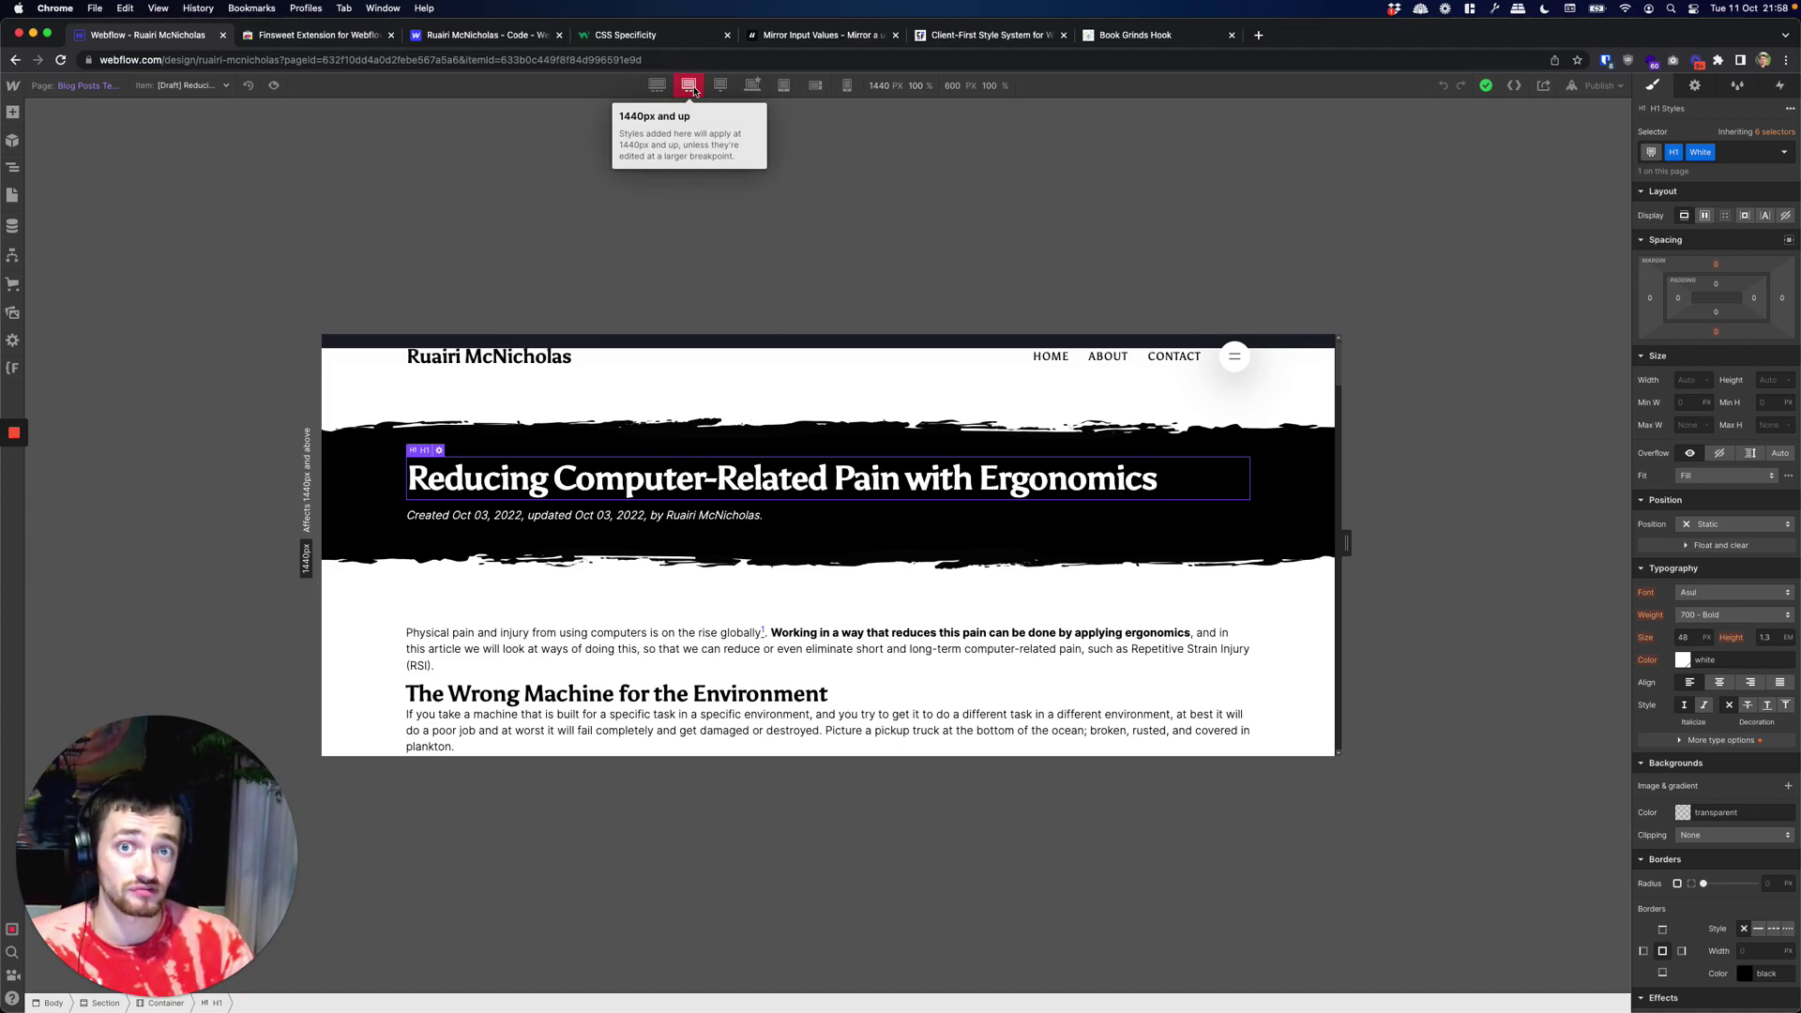
Step: Move White ahead of Black with Color Swatches Reorder, then open the H1 text colour picker
left_click(12, 368)
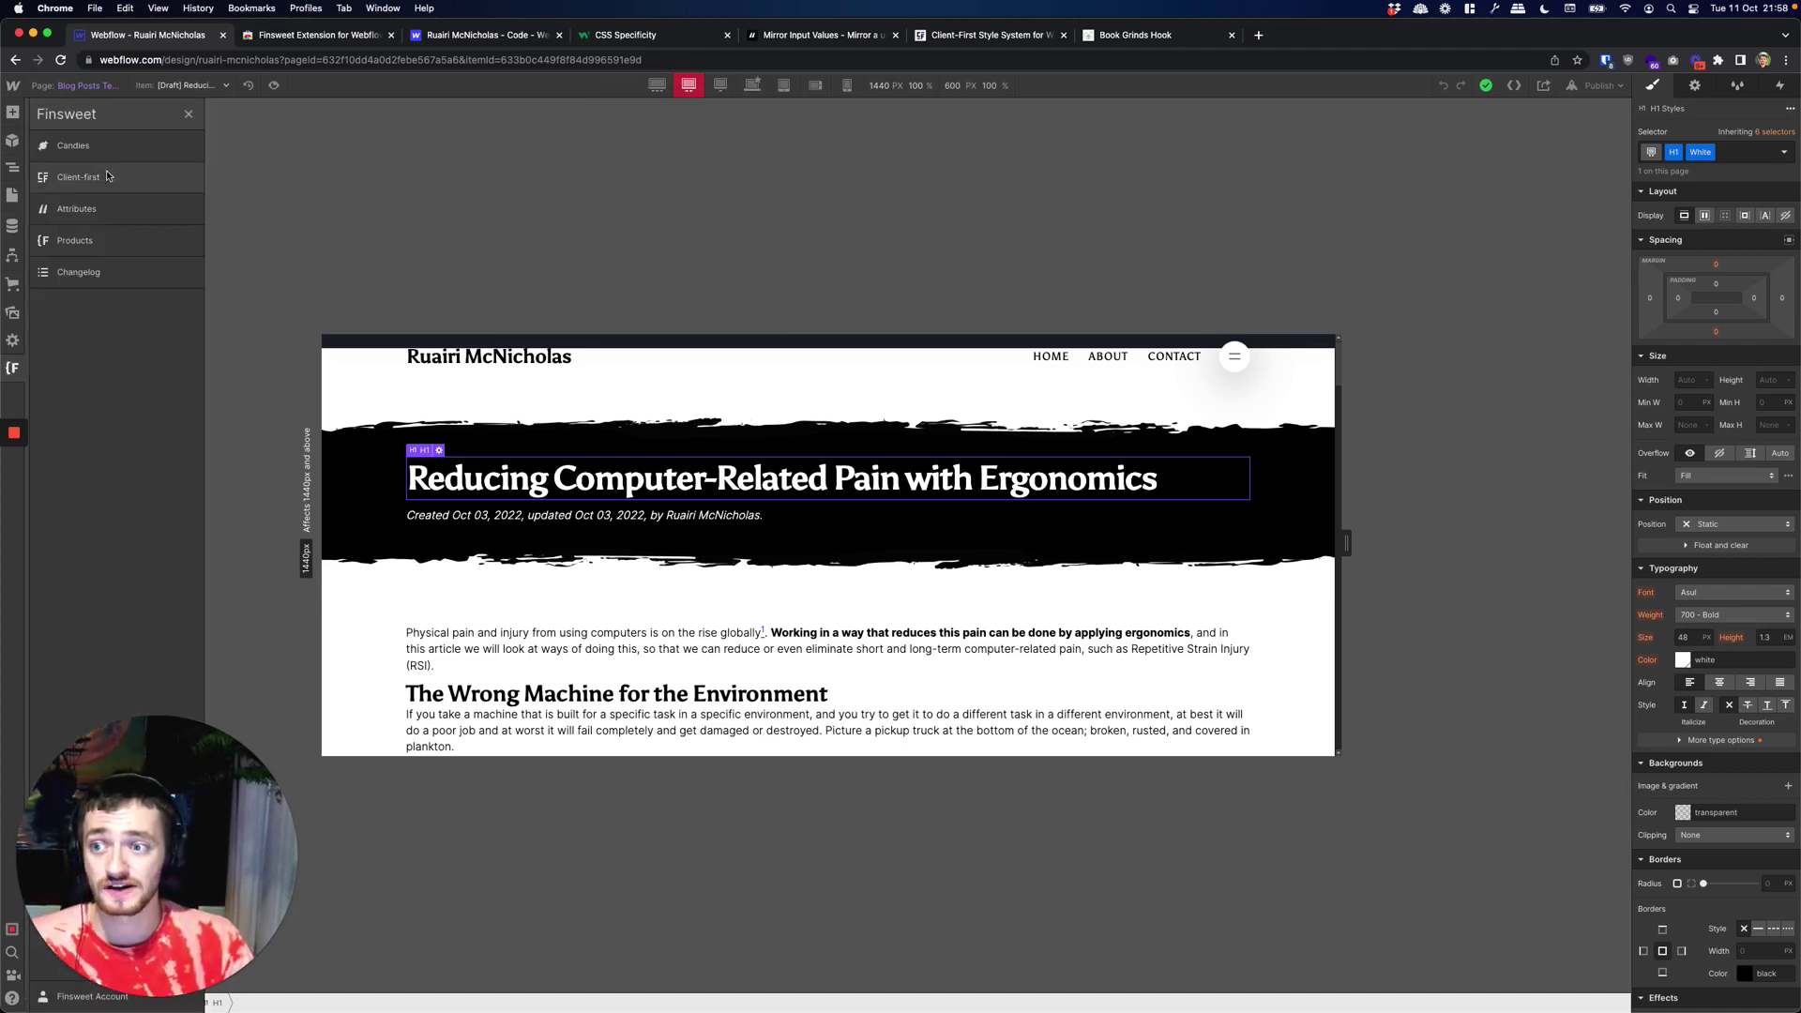
left_click(107, 150)
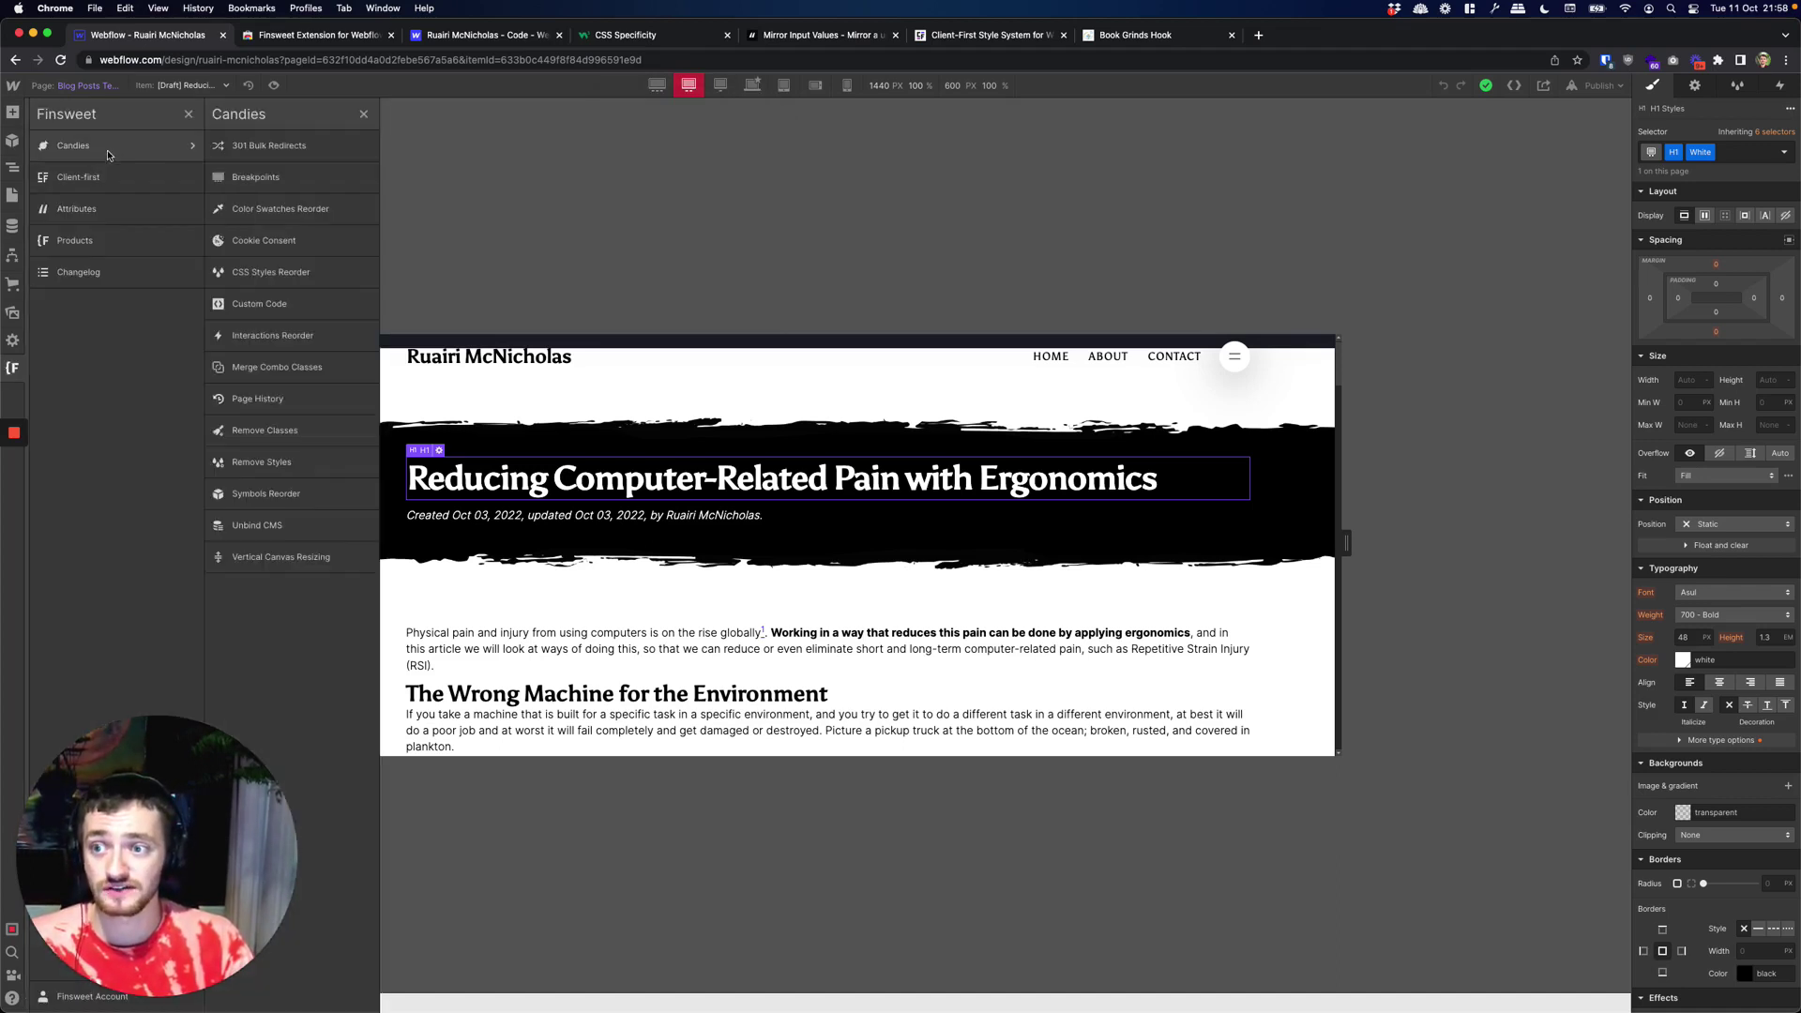
left_click(283, 200)
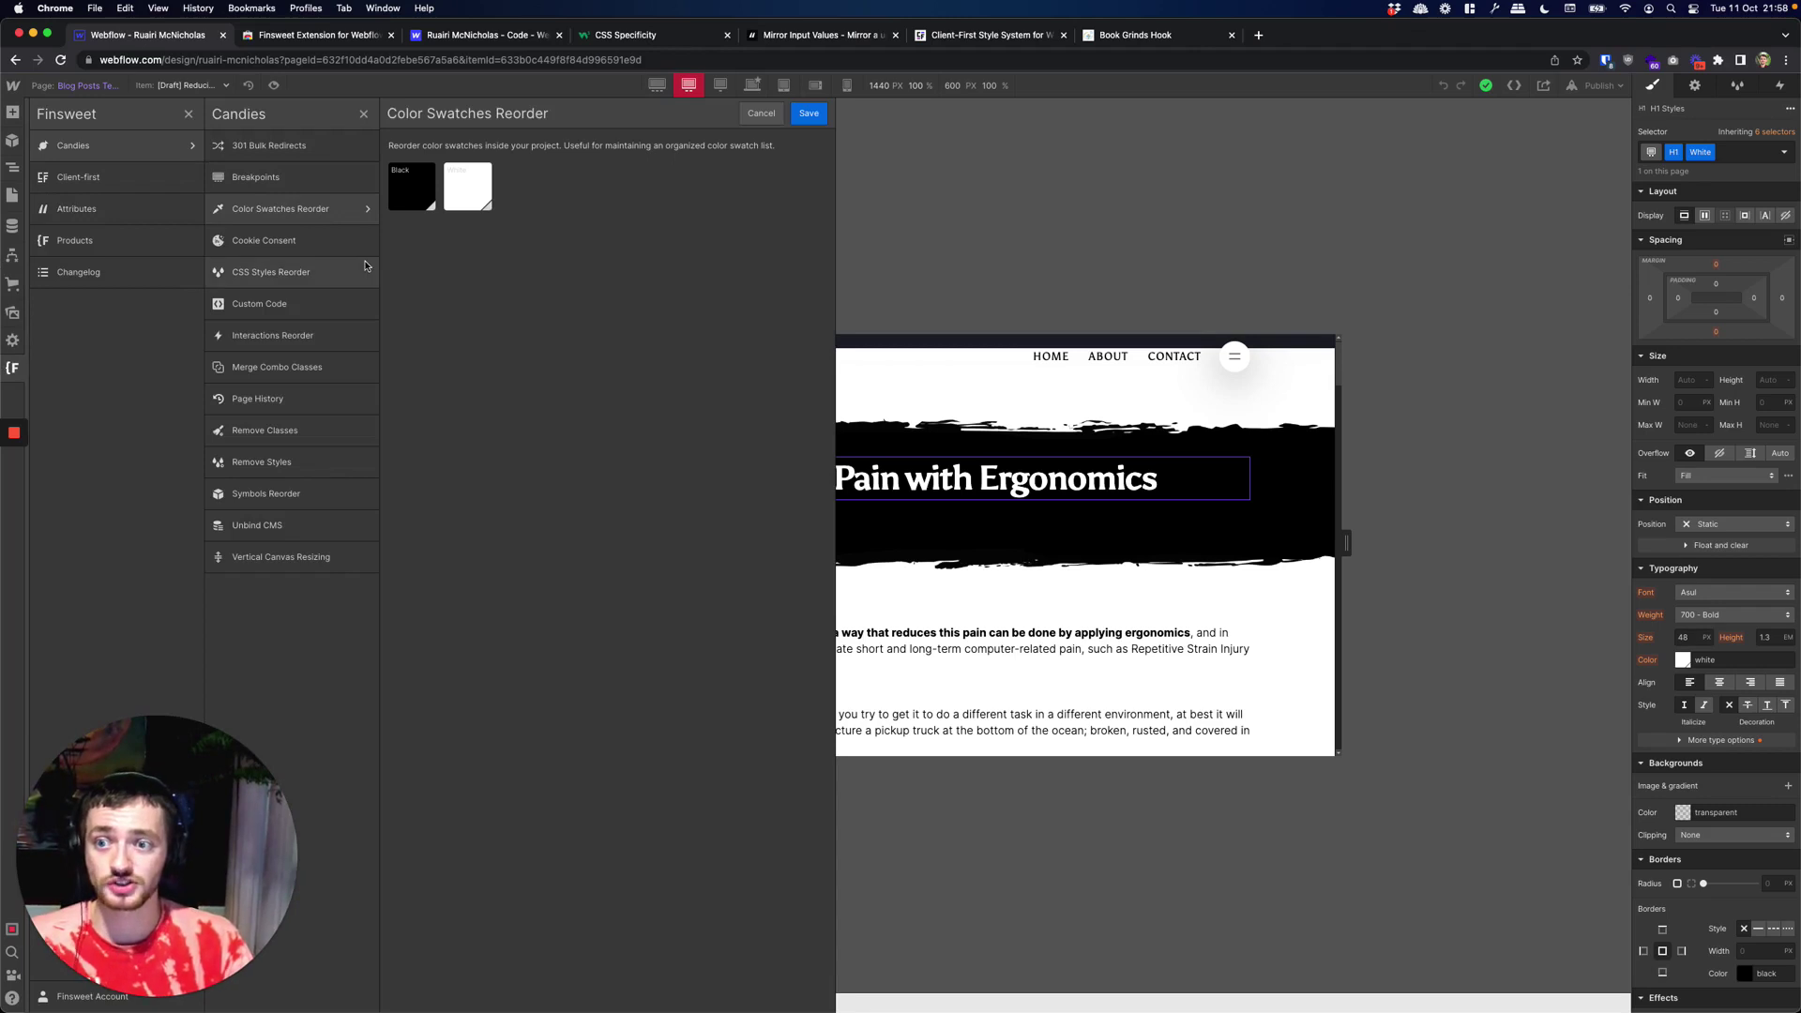
left_click_drag(432, 190, 511, 190)
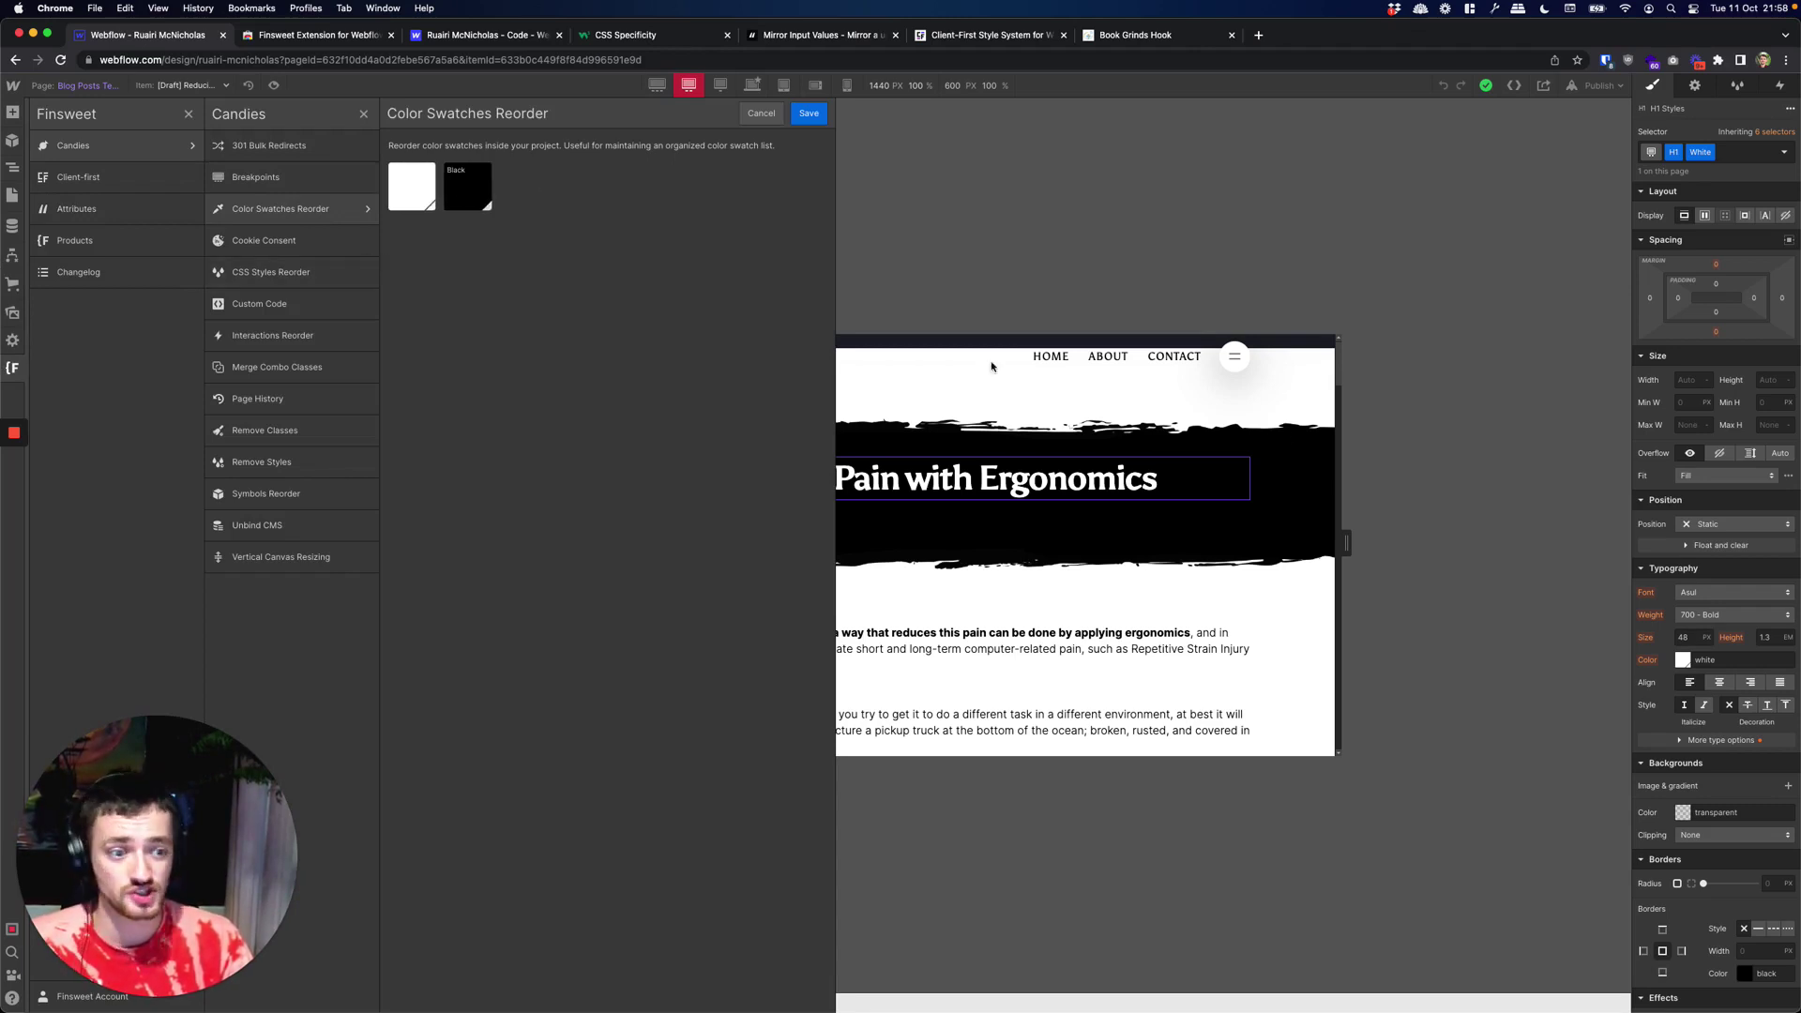
left_click(1684, 663)
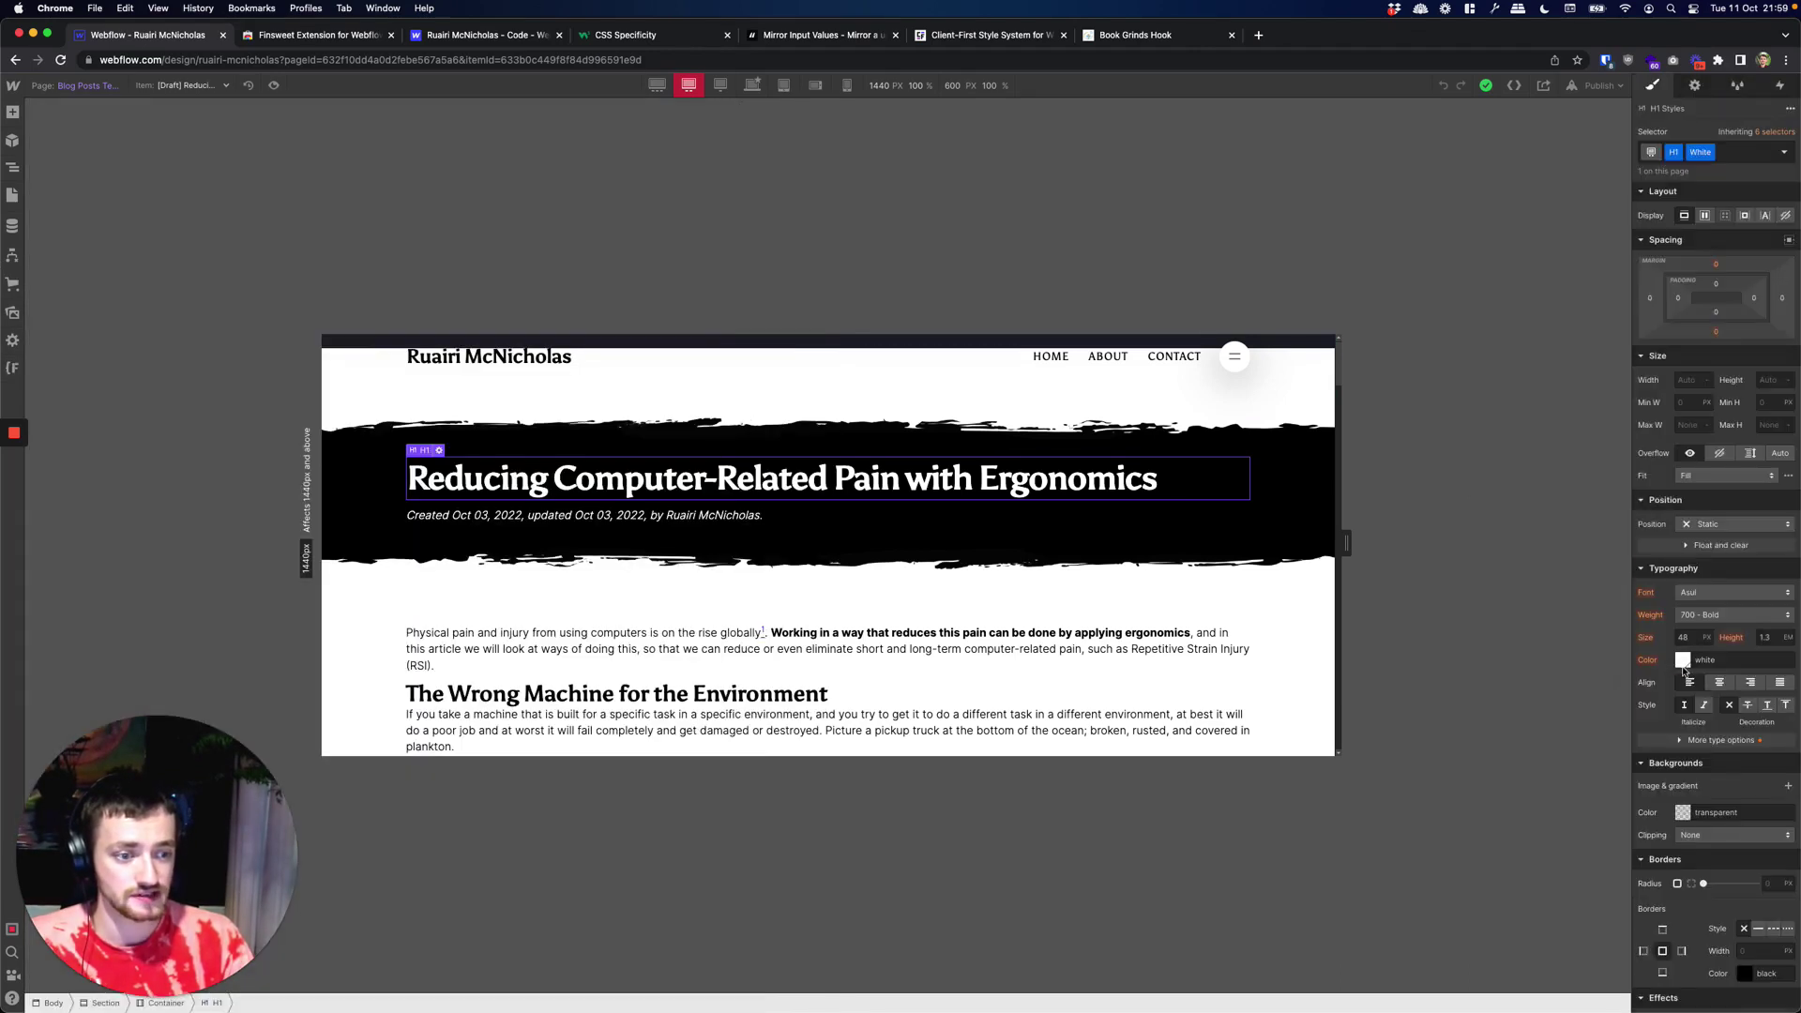
left_click(1683, 666)
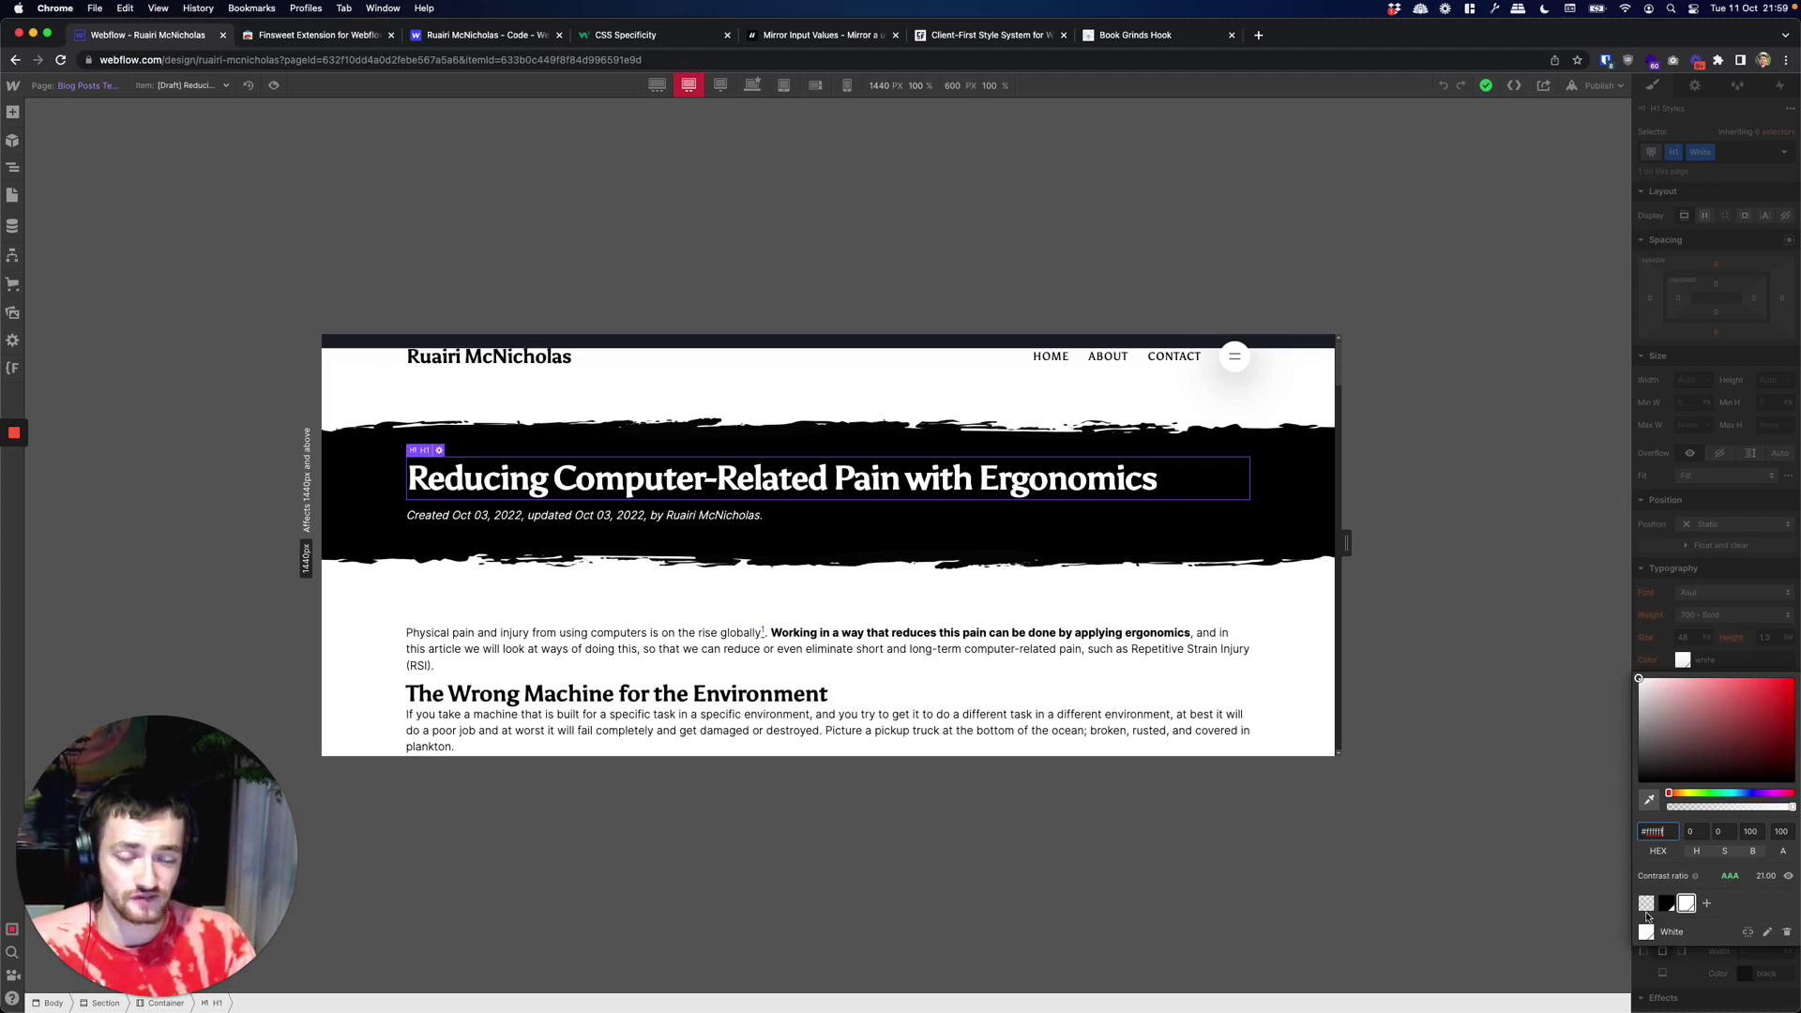
Step: Show the Finsweet Cookie Consent candy with its five prebuilt cookie-banner examples
left_click(12, 368)
left_click(110, 141)
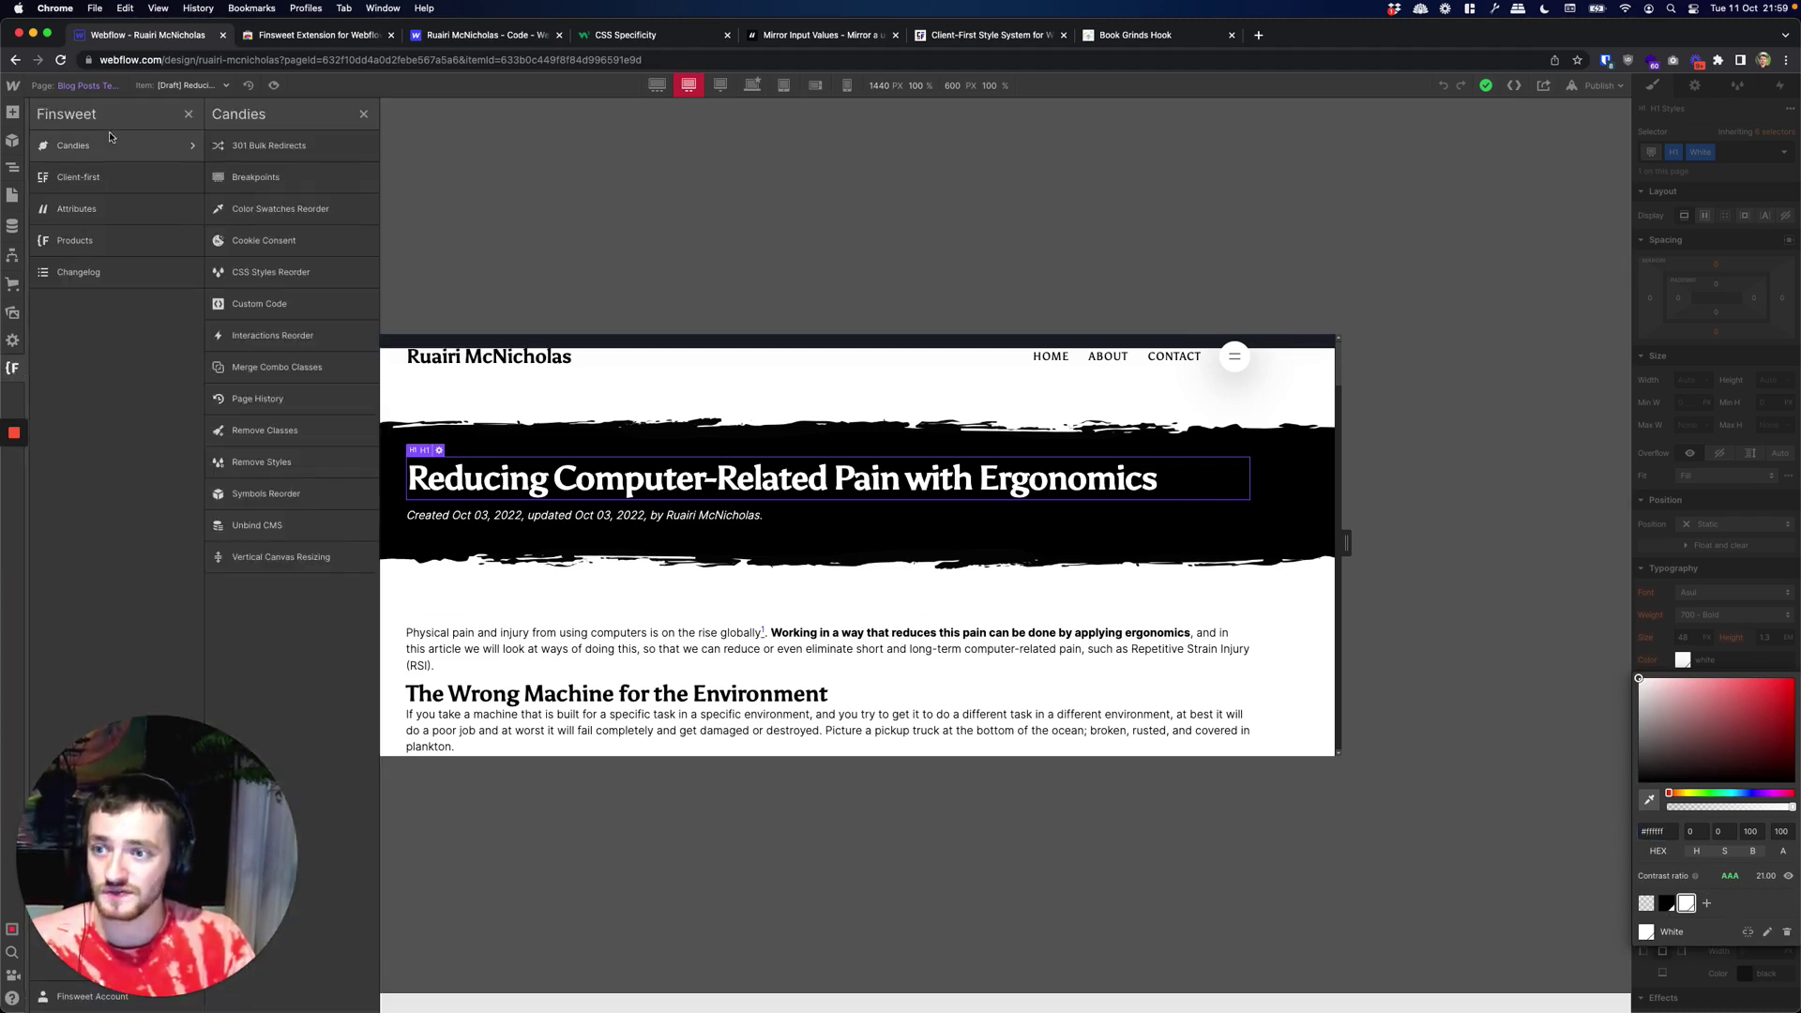
left_click(295, 238)
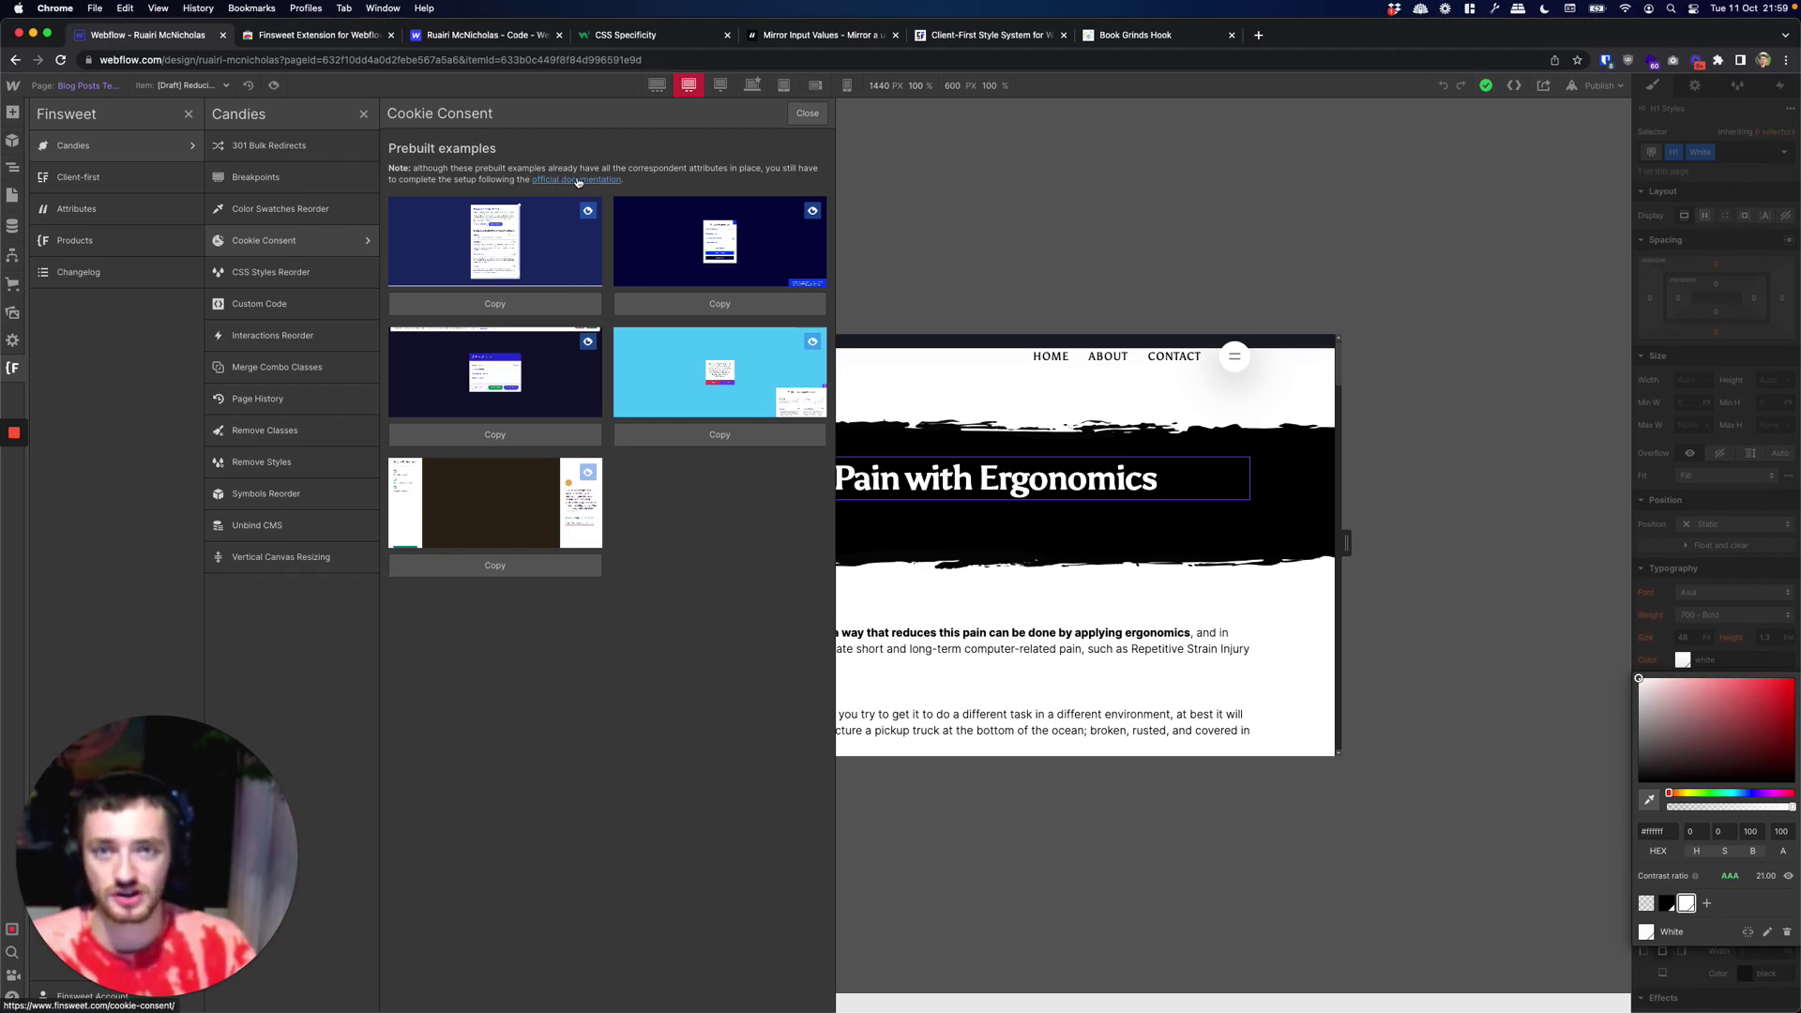
Step: List the site's classes in CSS Styles Reorder, then switch to the W3Schools CSS Specificity page
left_click(319, 274)
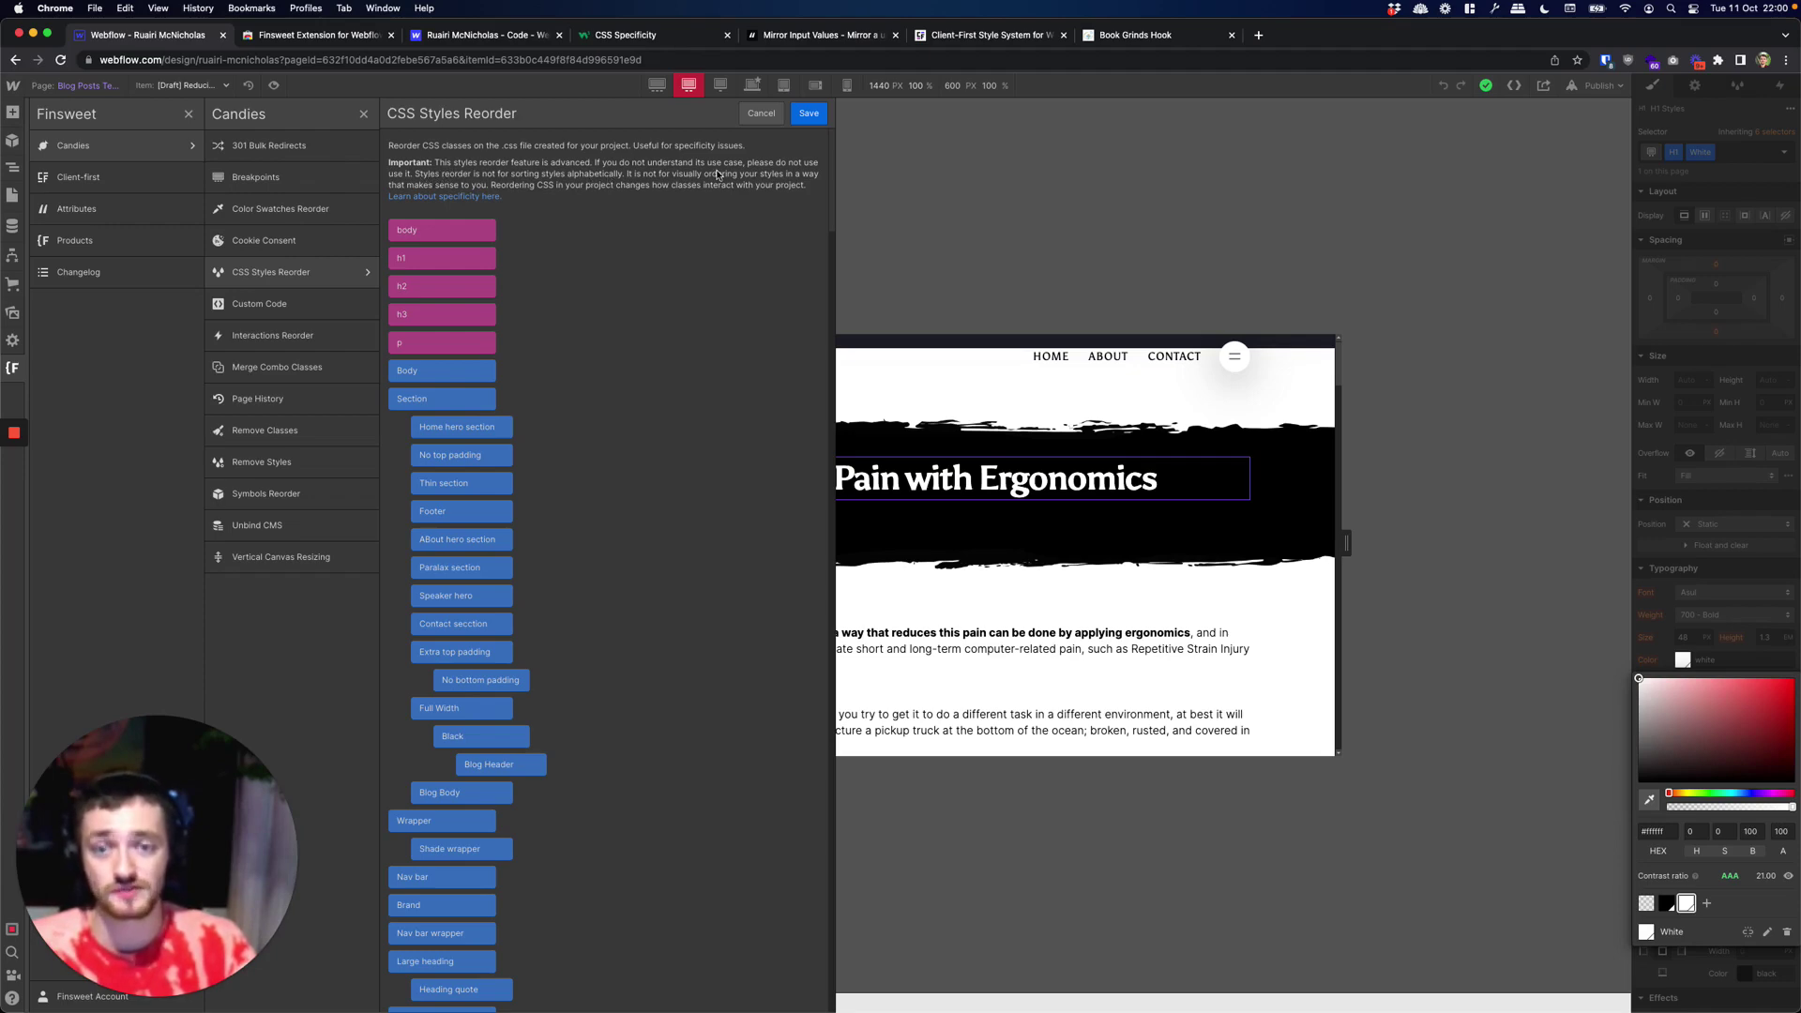
left_click(690, 39)
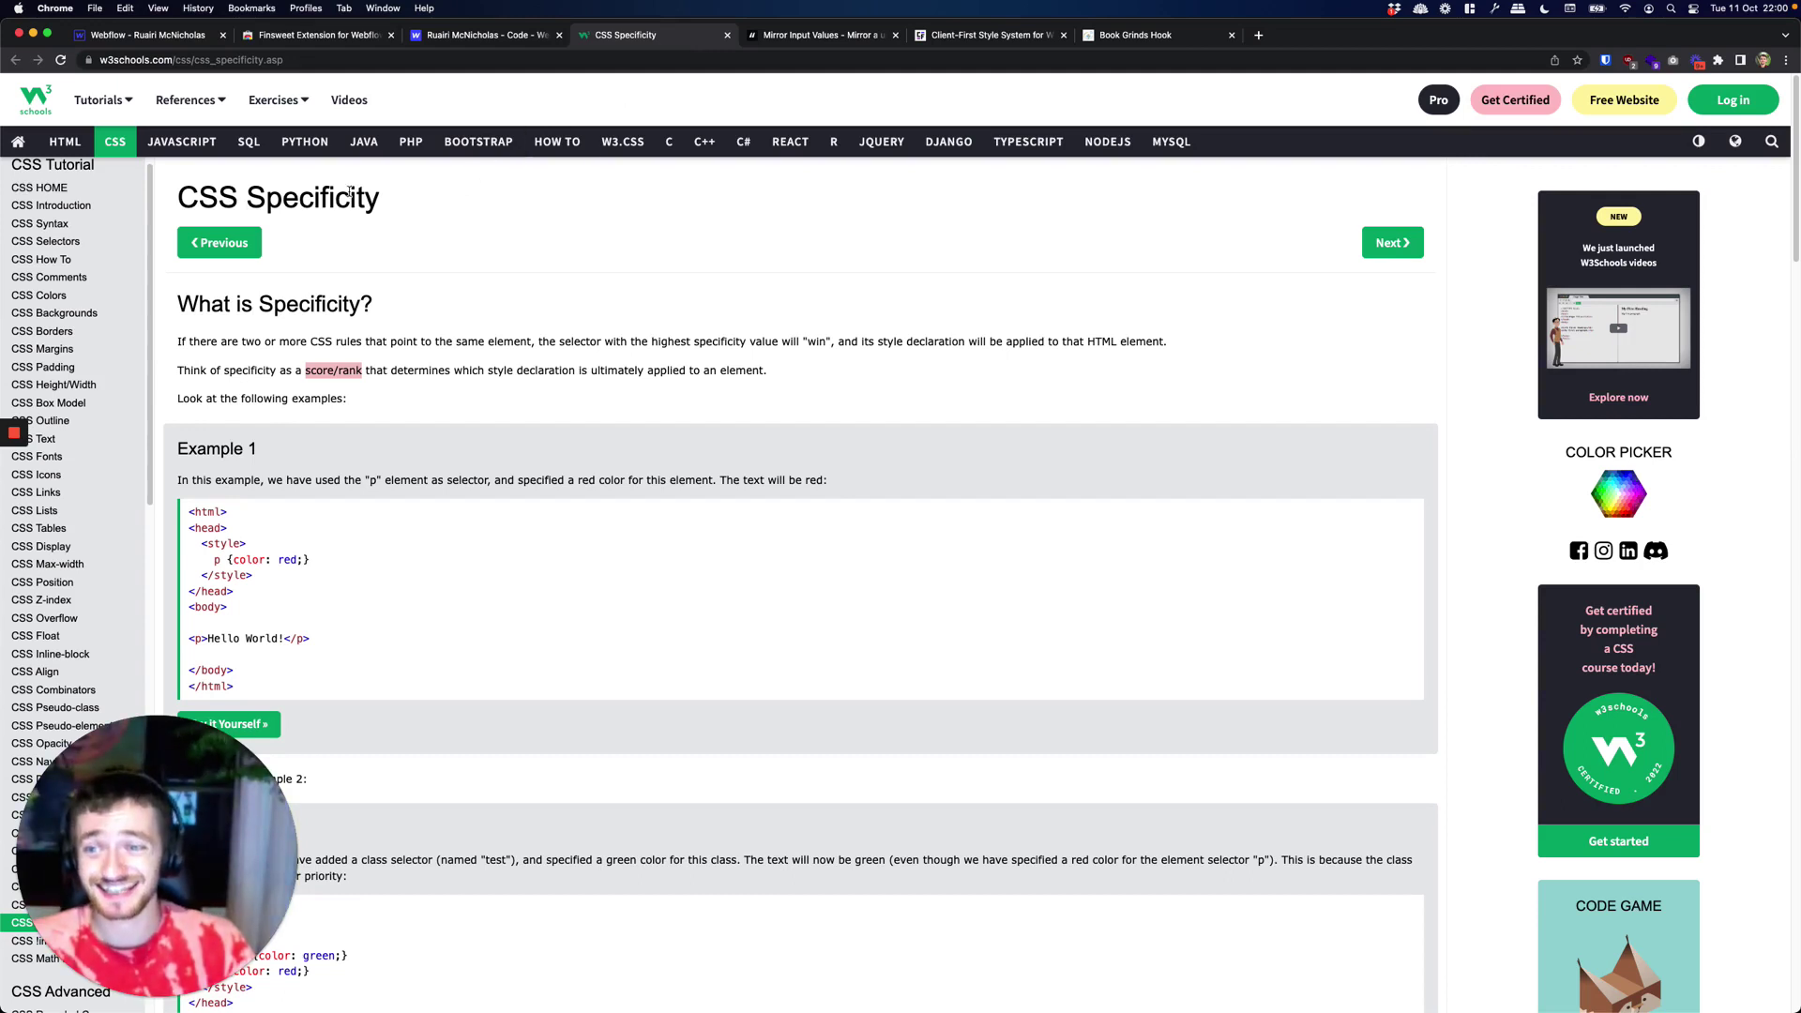
Step: Select the W3Schools specificity definition sentence and return to Webflow's CSS Styles Reorder panel
triple_click(339, 340)
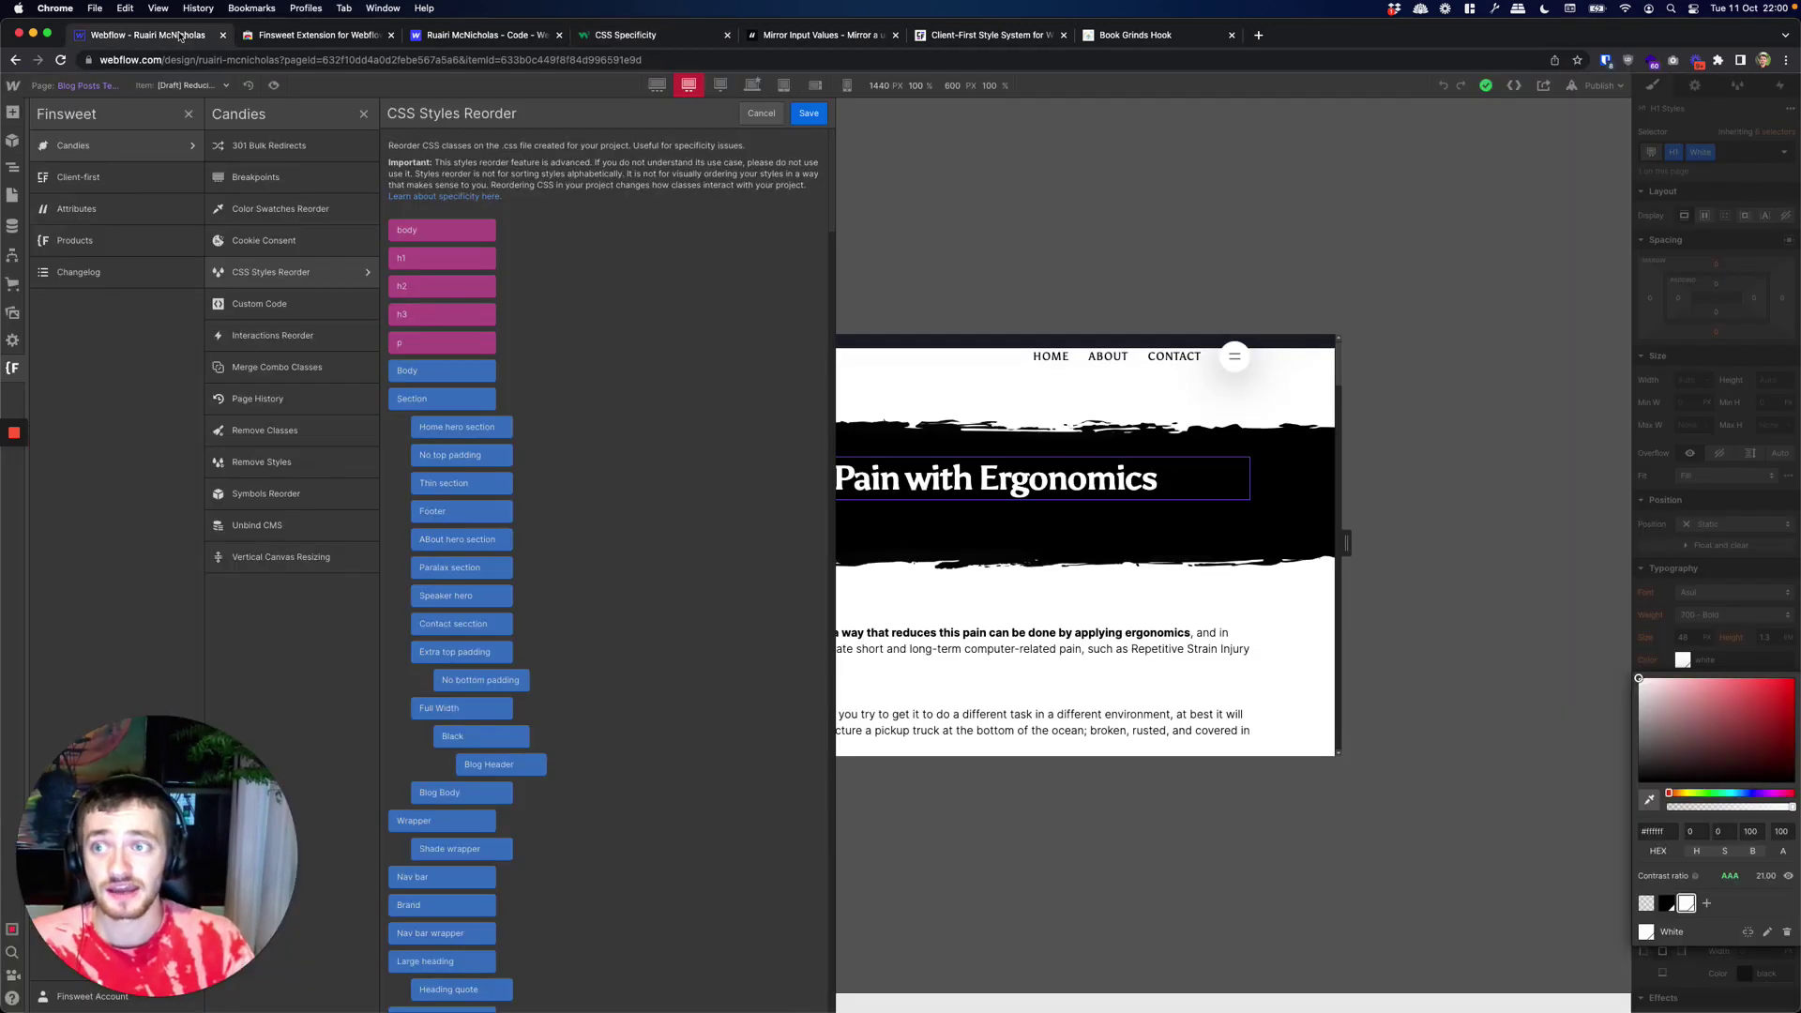
left_click(178, 34)
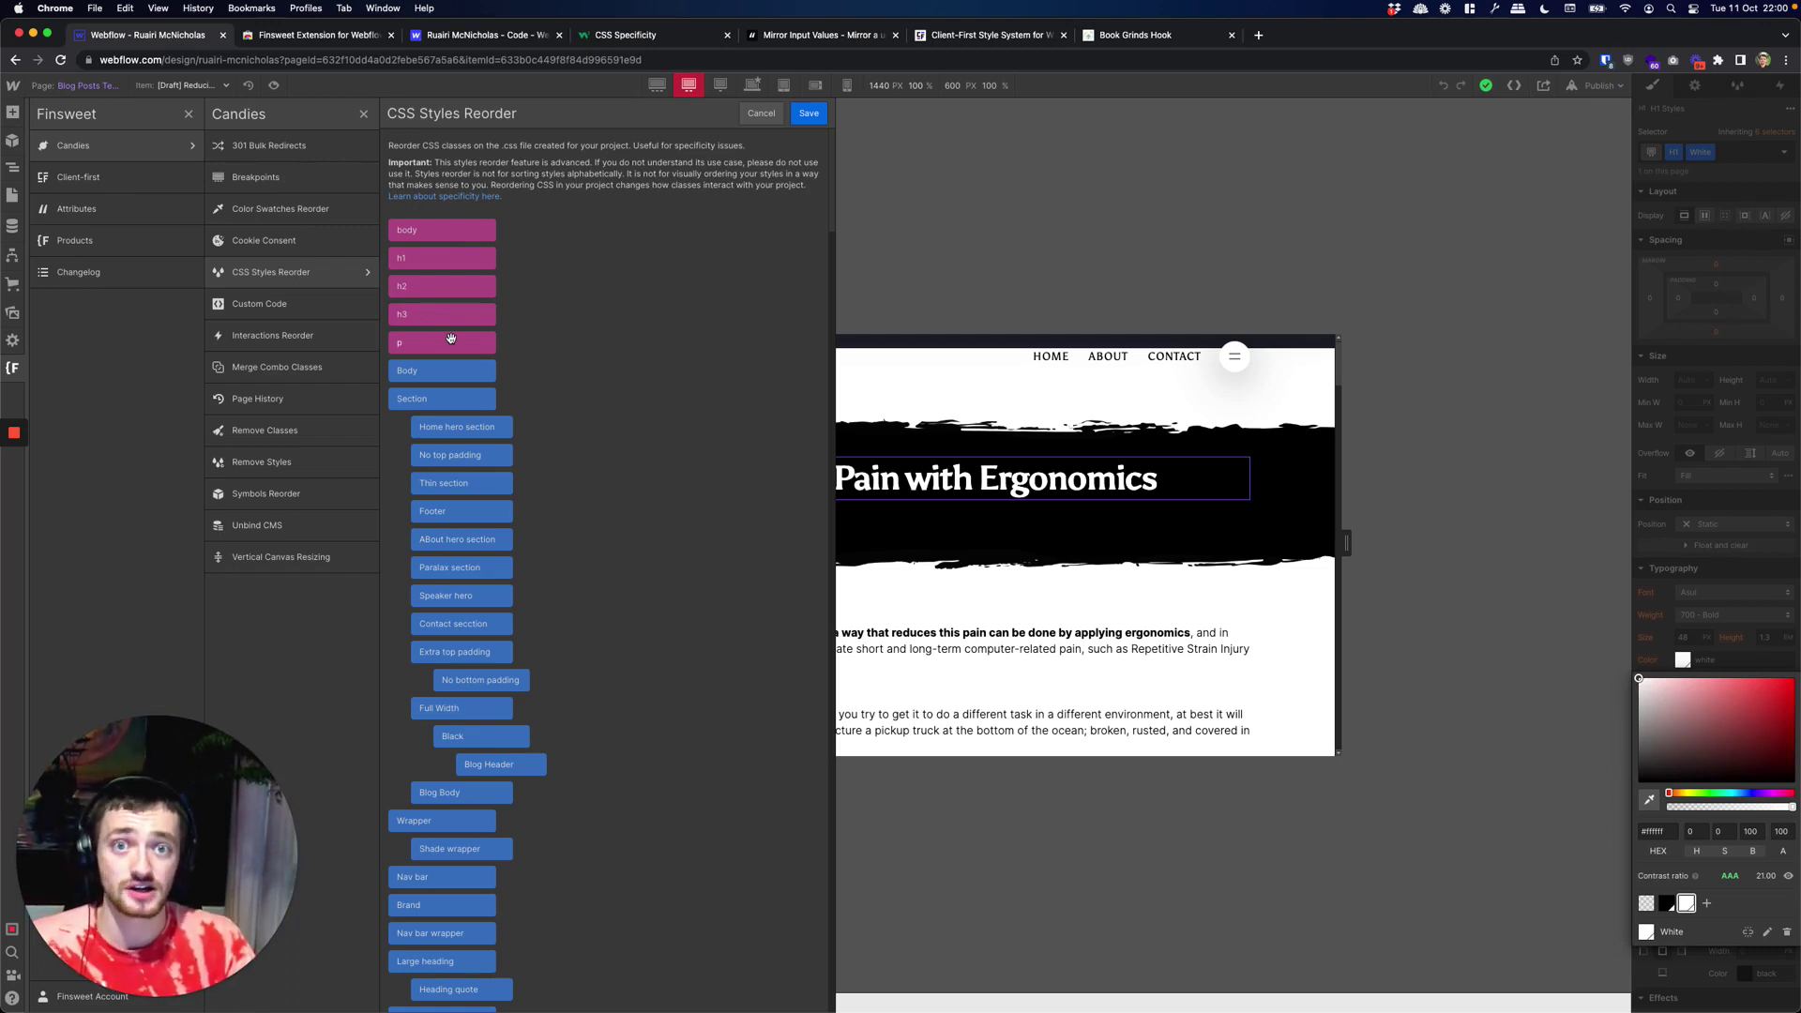
Step: Compare the Custom Code candy's head code with the dashboard's scrollbar CSS, then show Interactions Reorder
left_click(295, 306)
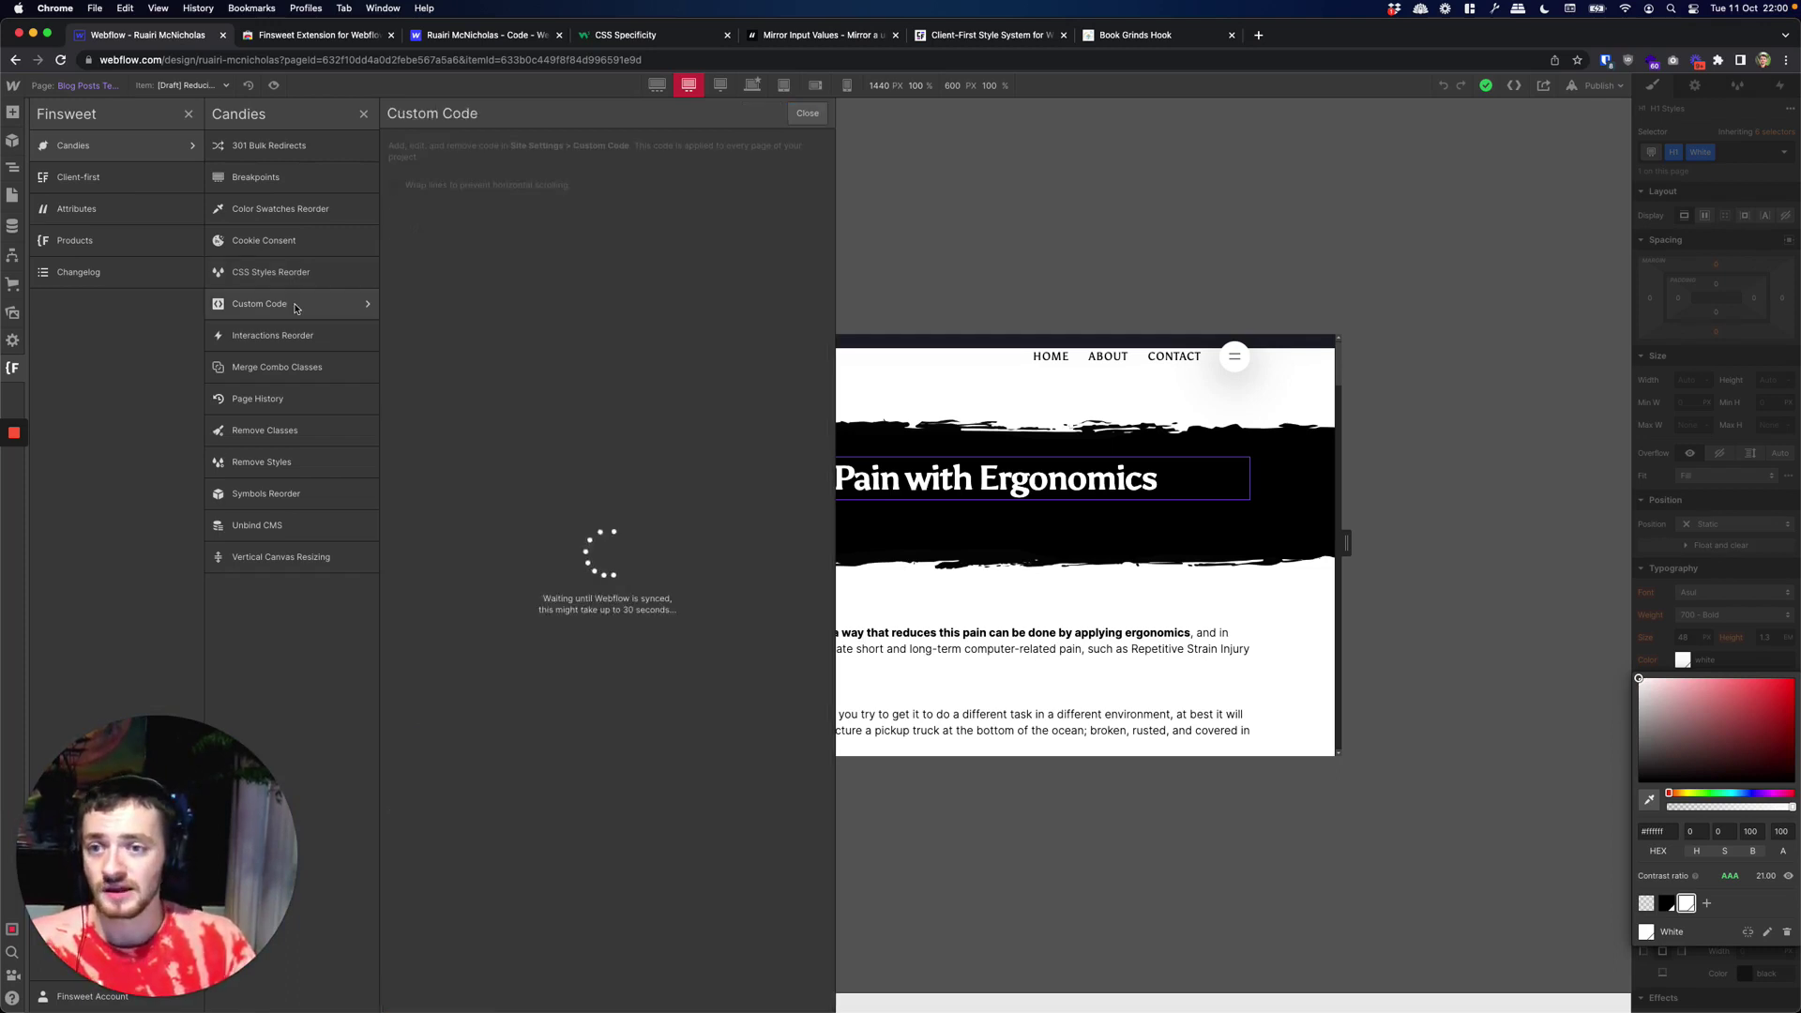
left_click(432, 306)
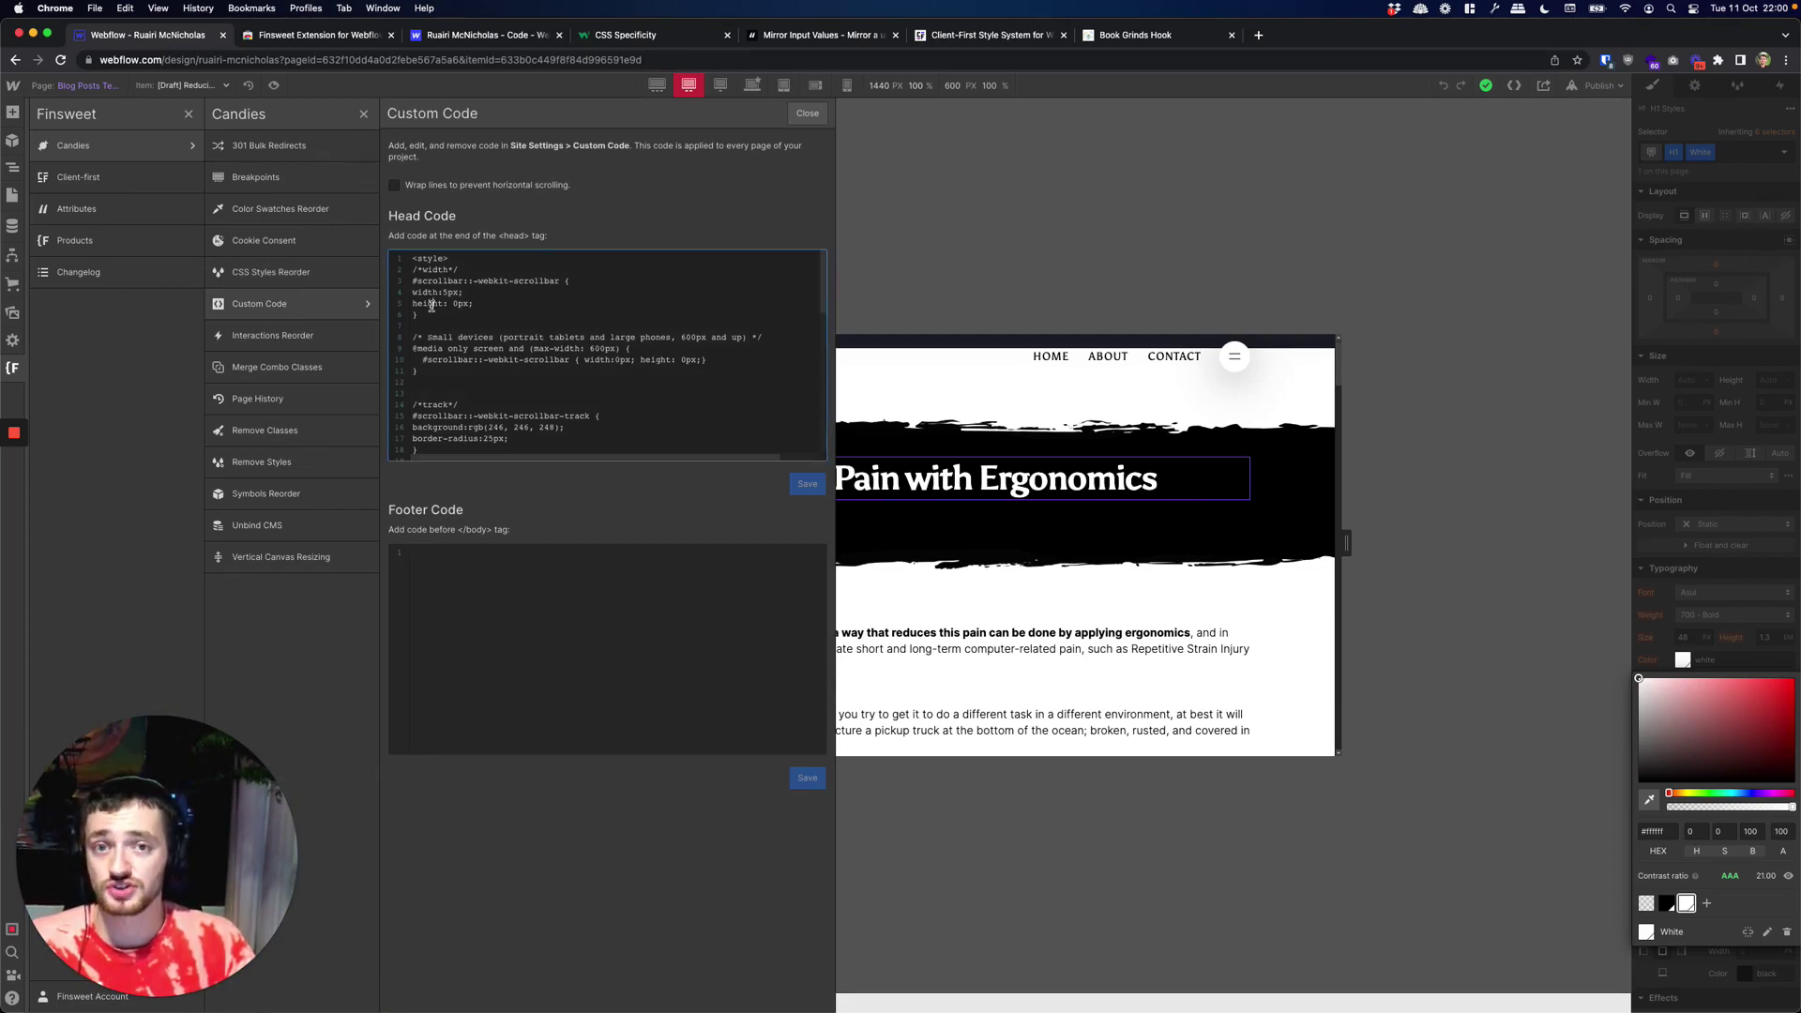
left_click(444, 37)
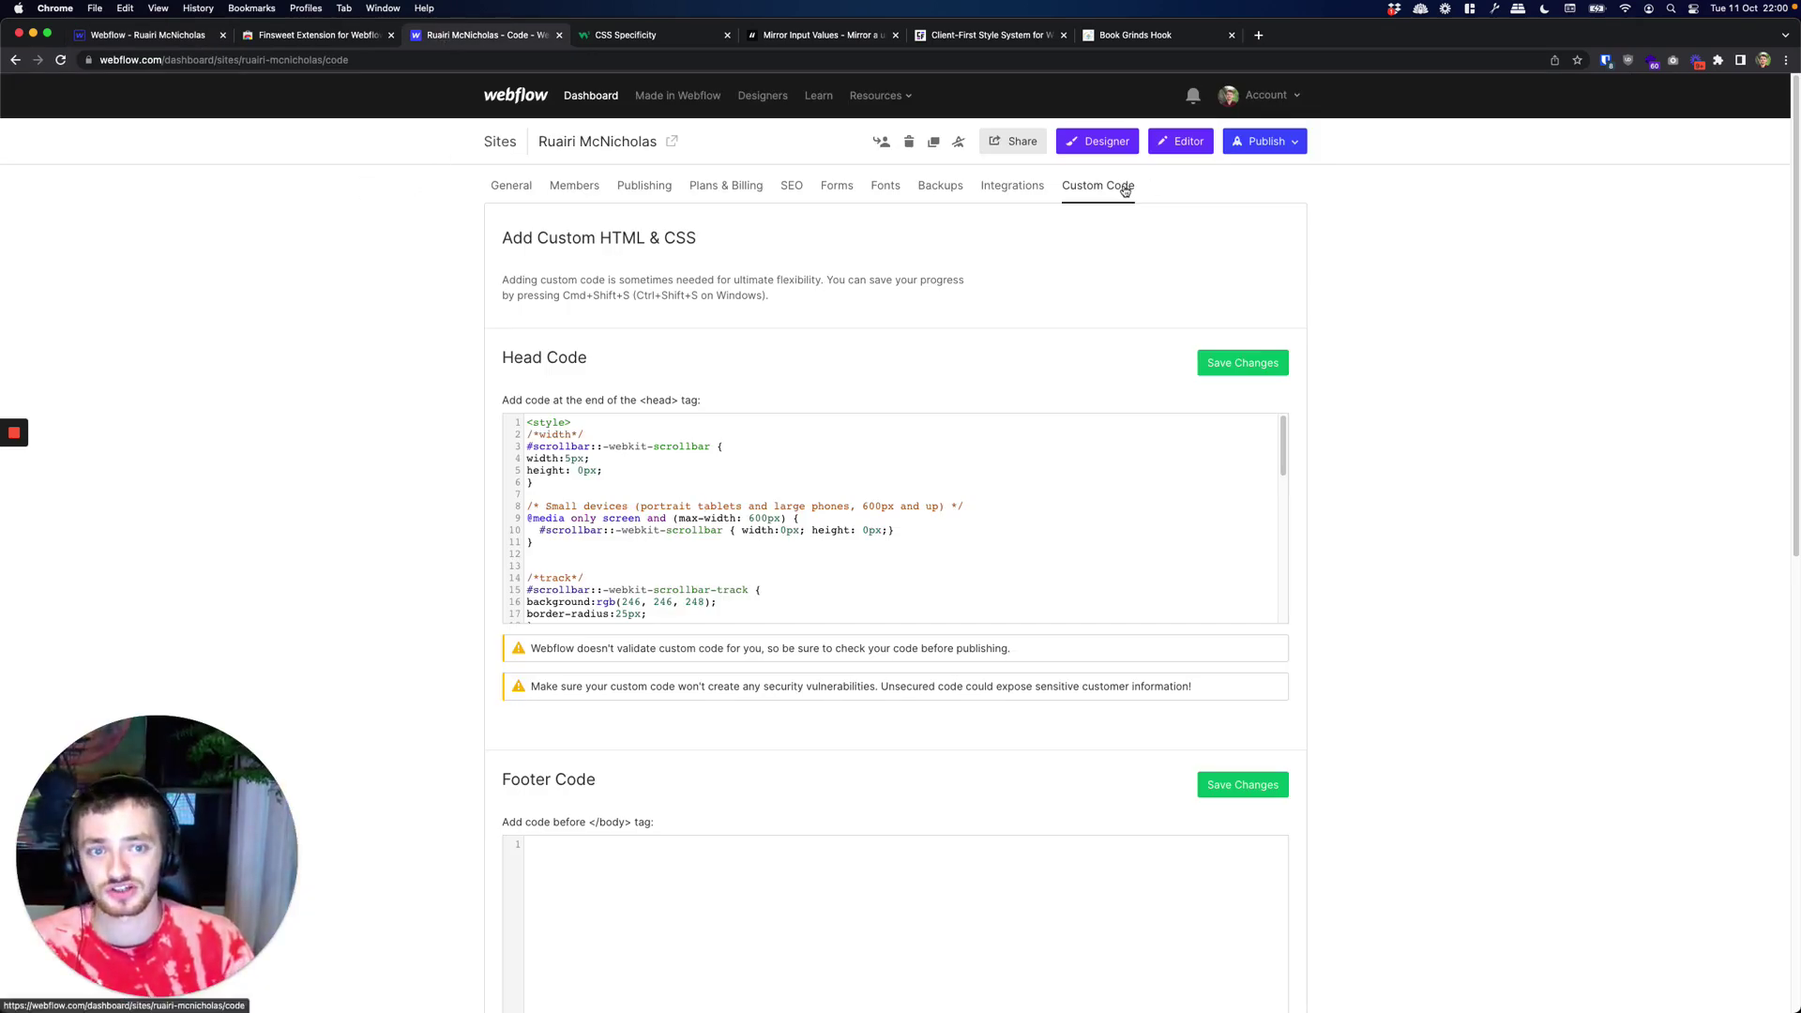
left_click_drag(781, 529, 547, 430)
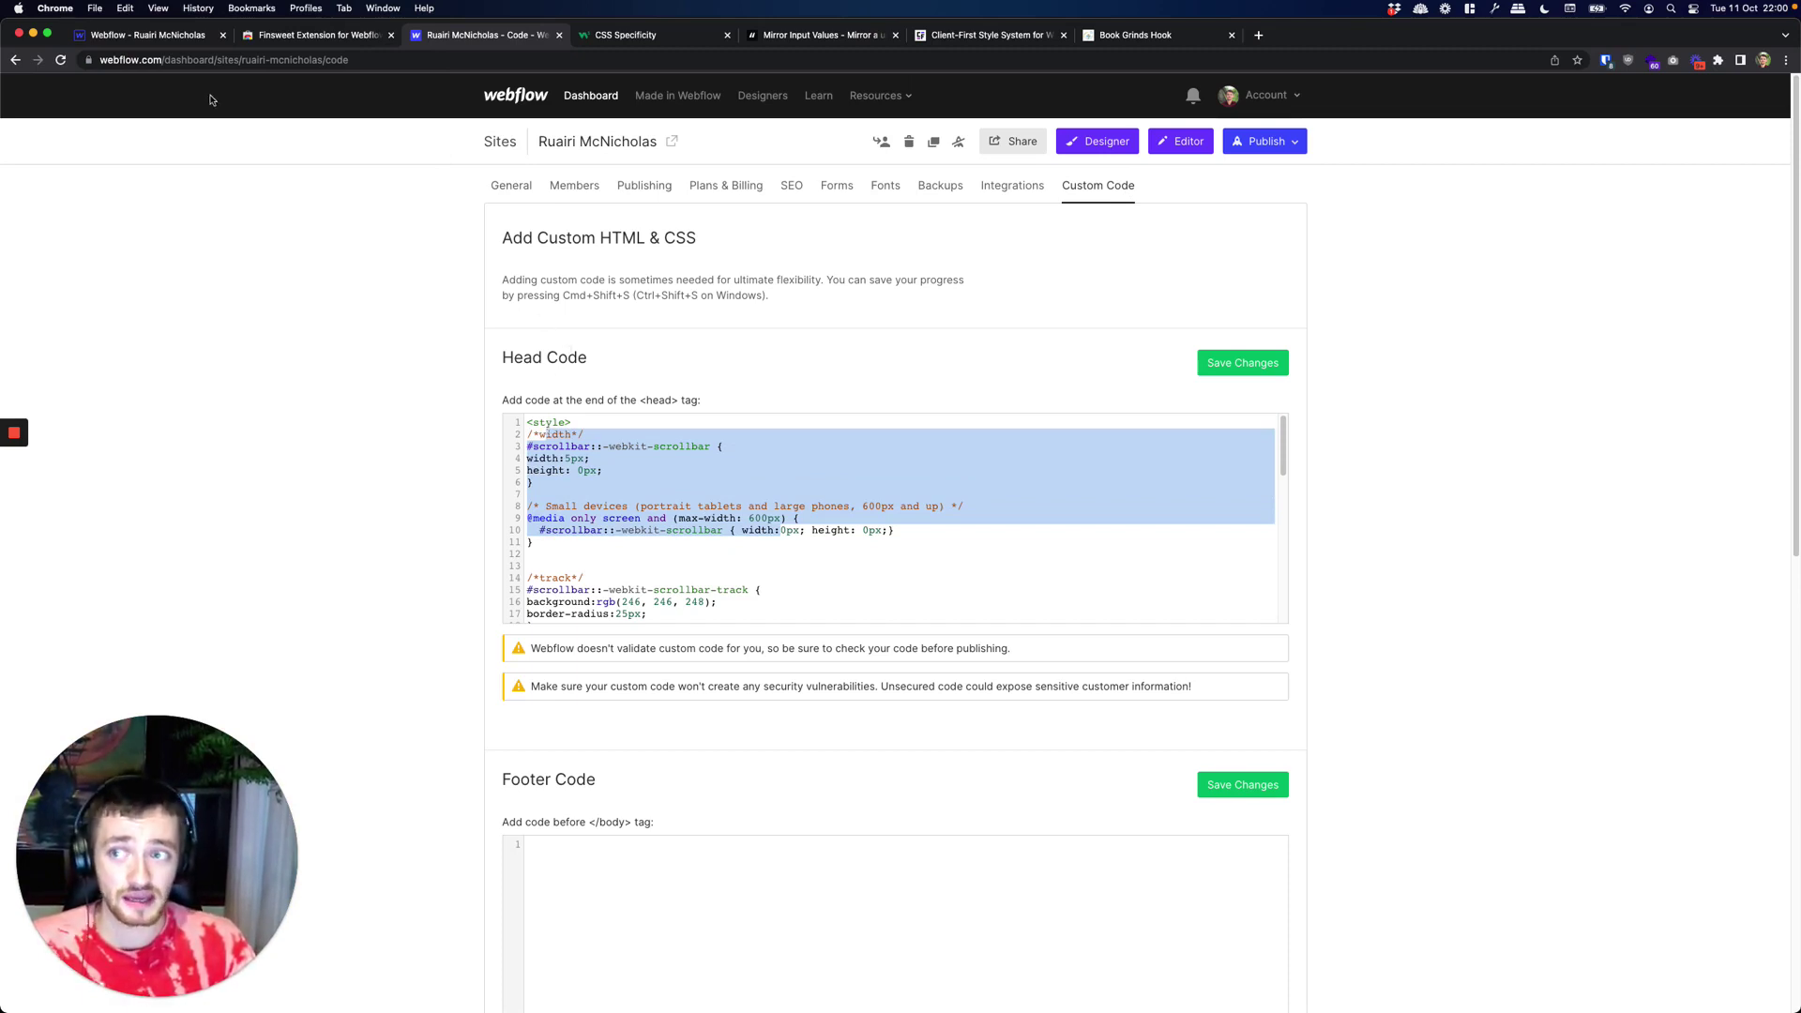
left_click(156, 38)
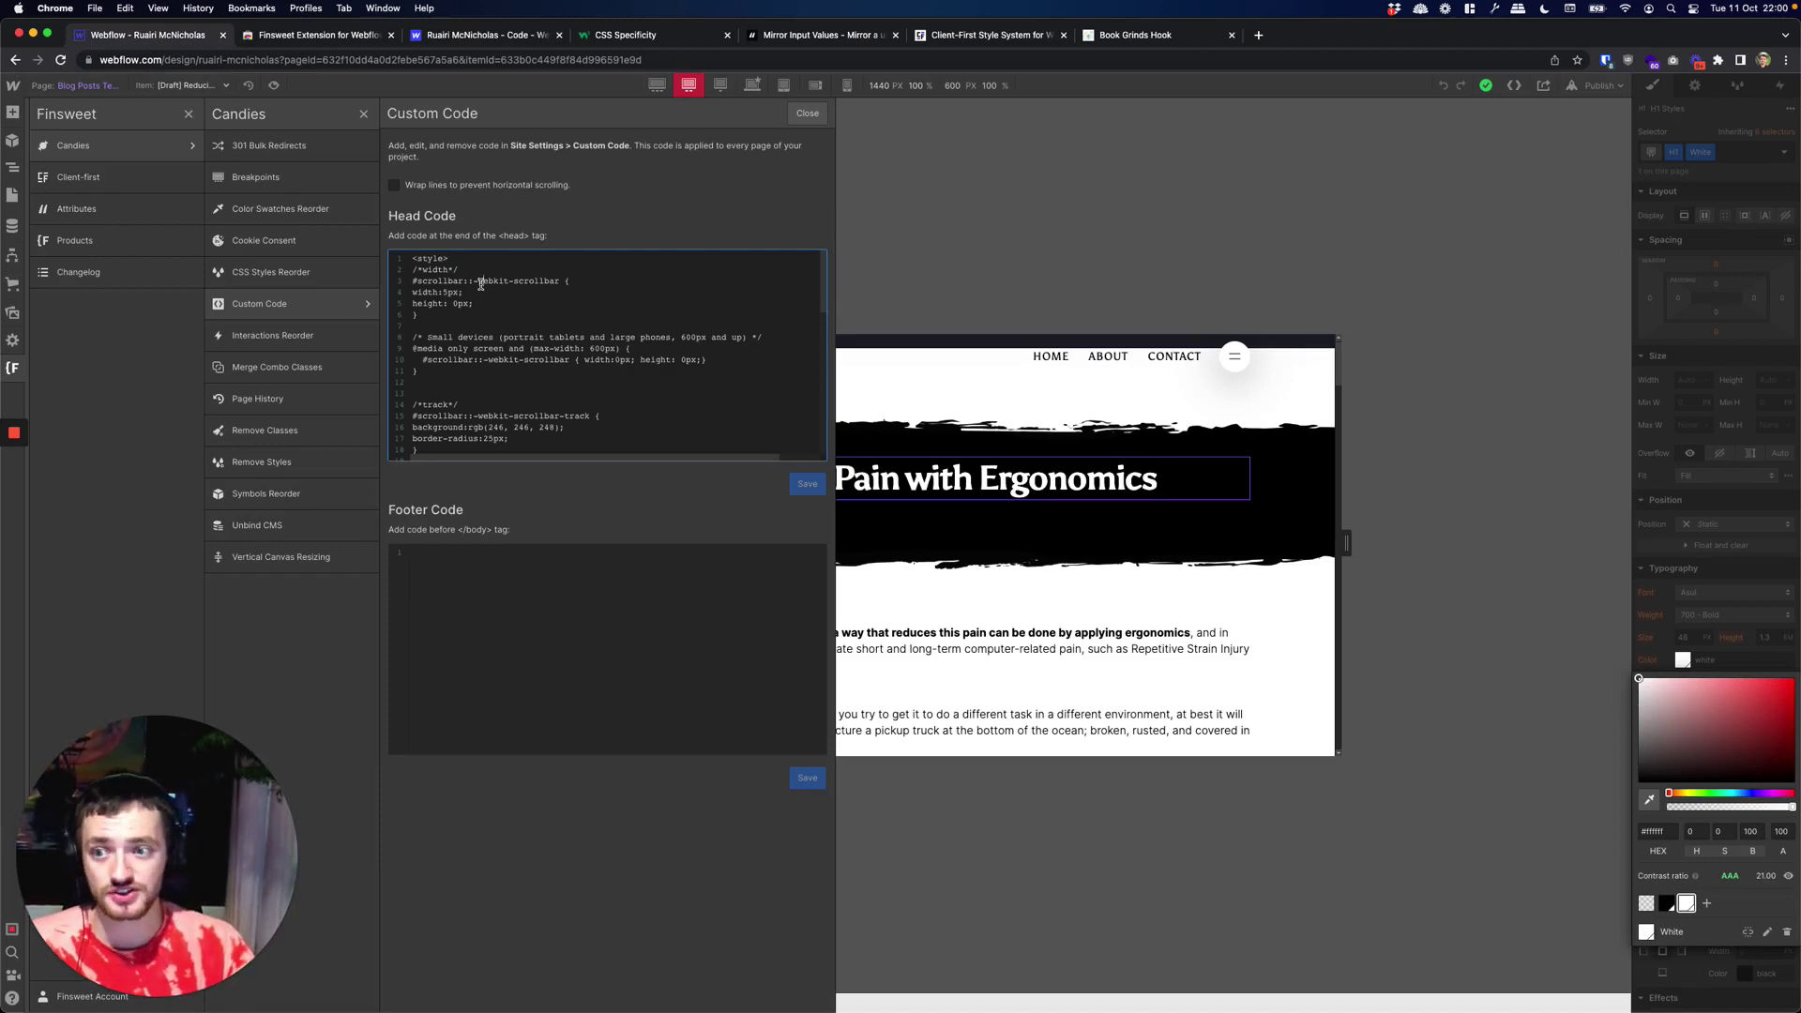
left_click(285, 343)
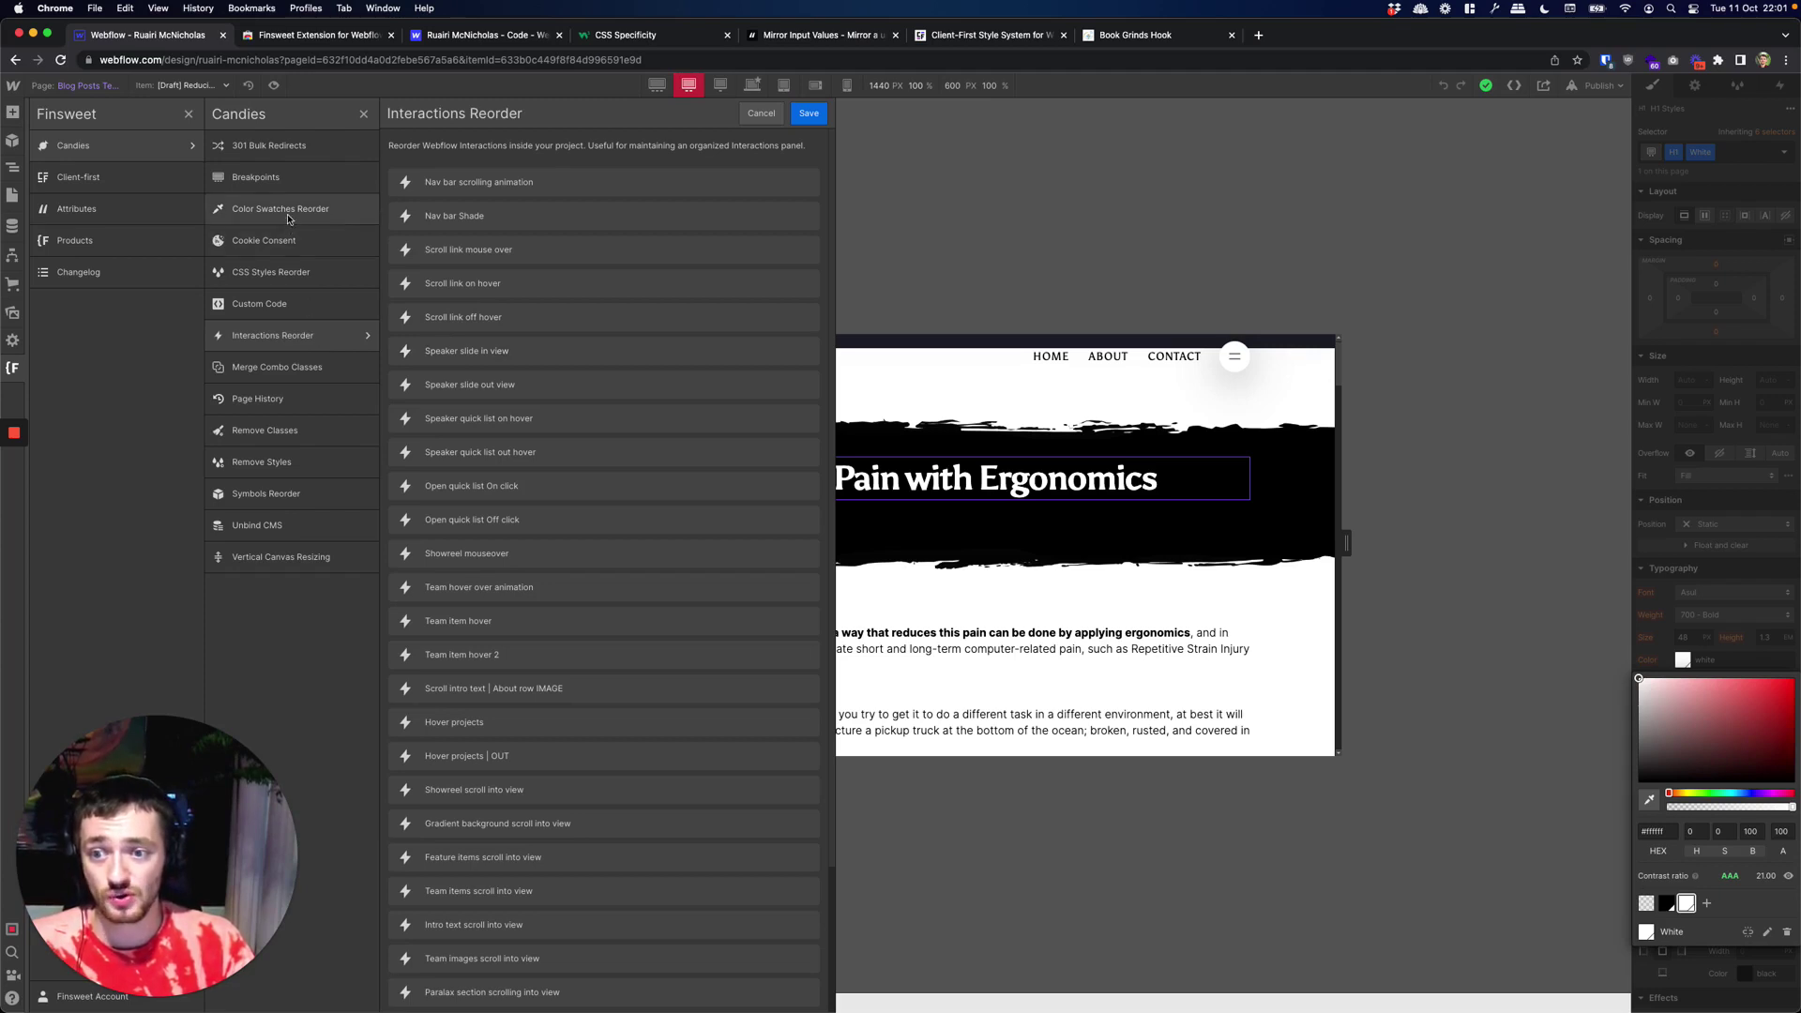
Step: Give the blog heading a Mouse click (tap) trigger whose 1st click runs Start an animation
left_click(1779, 85)
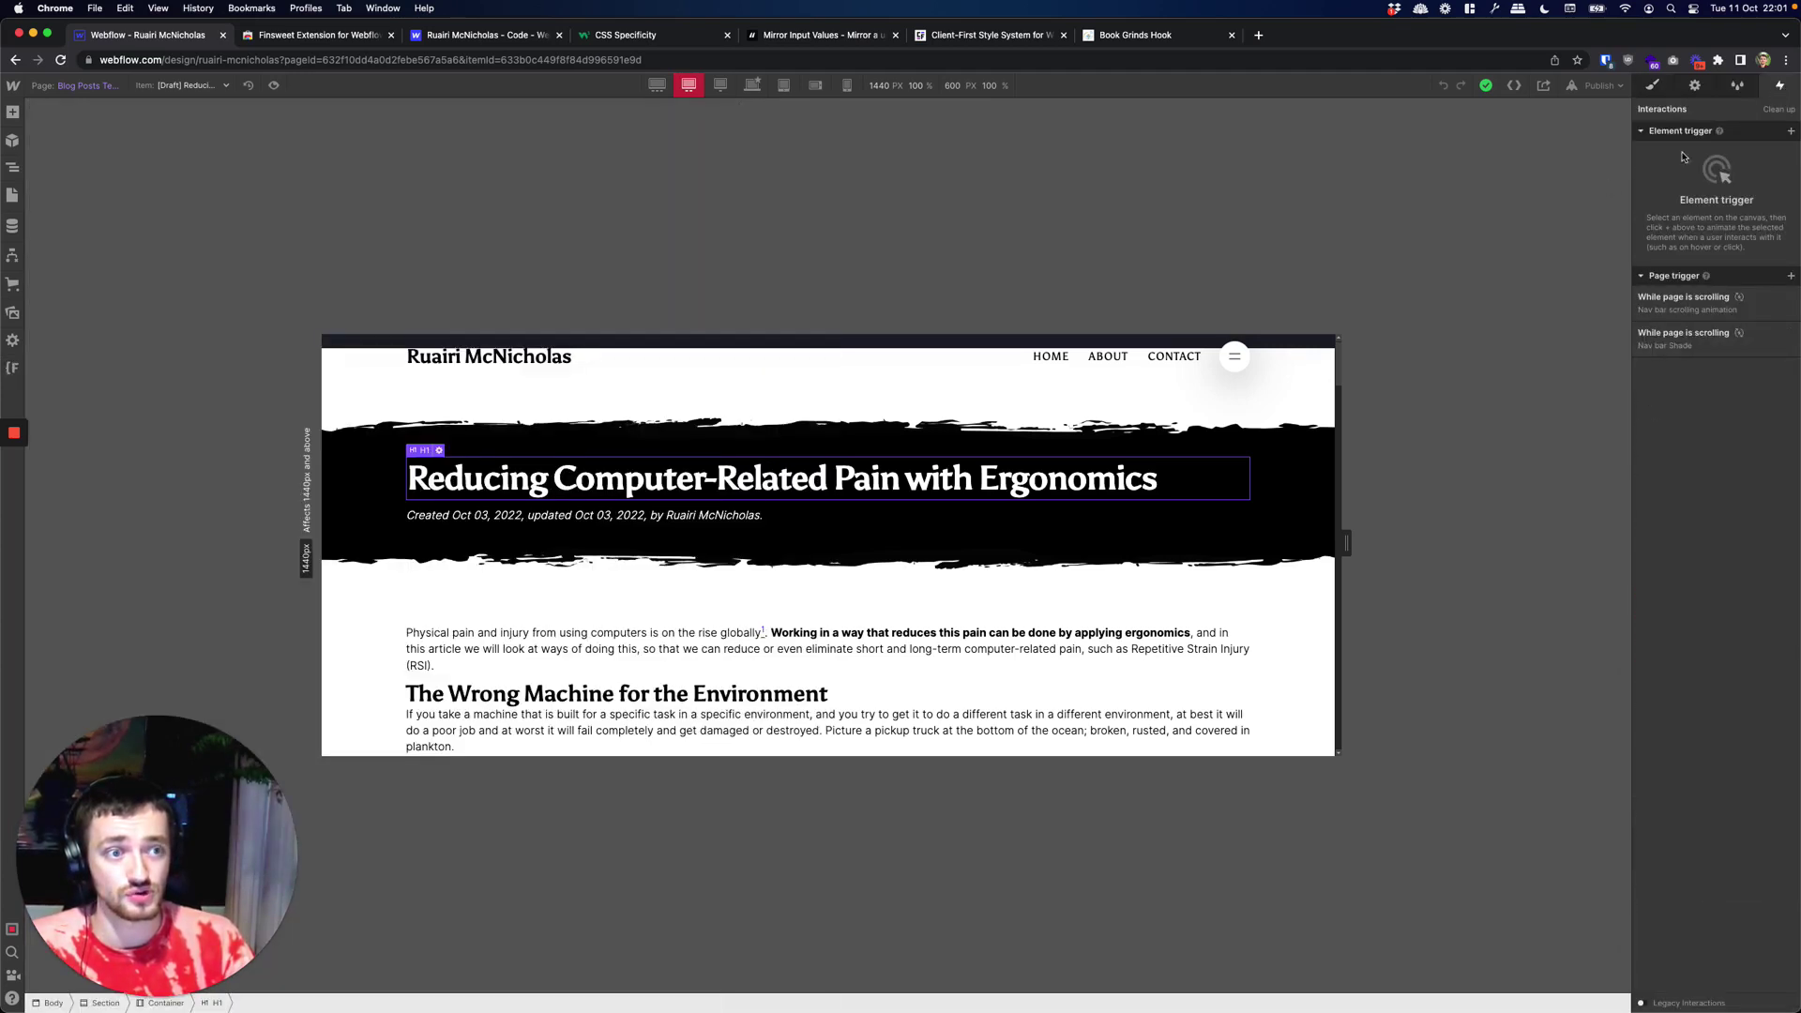
left_click(1791, 130)
left_click(1688, 153)
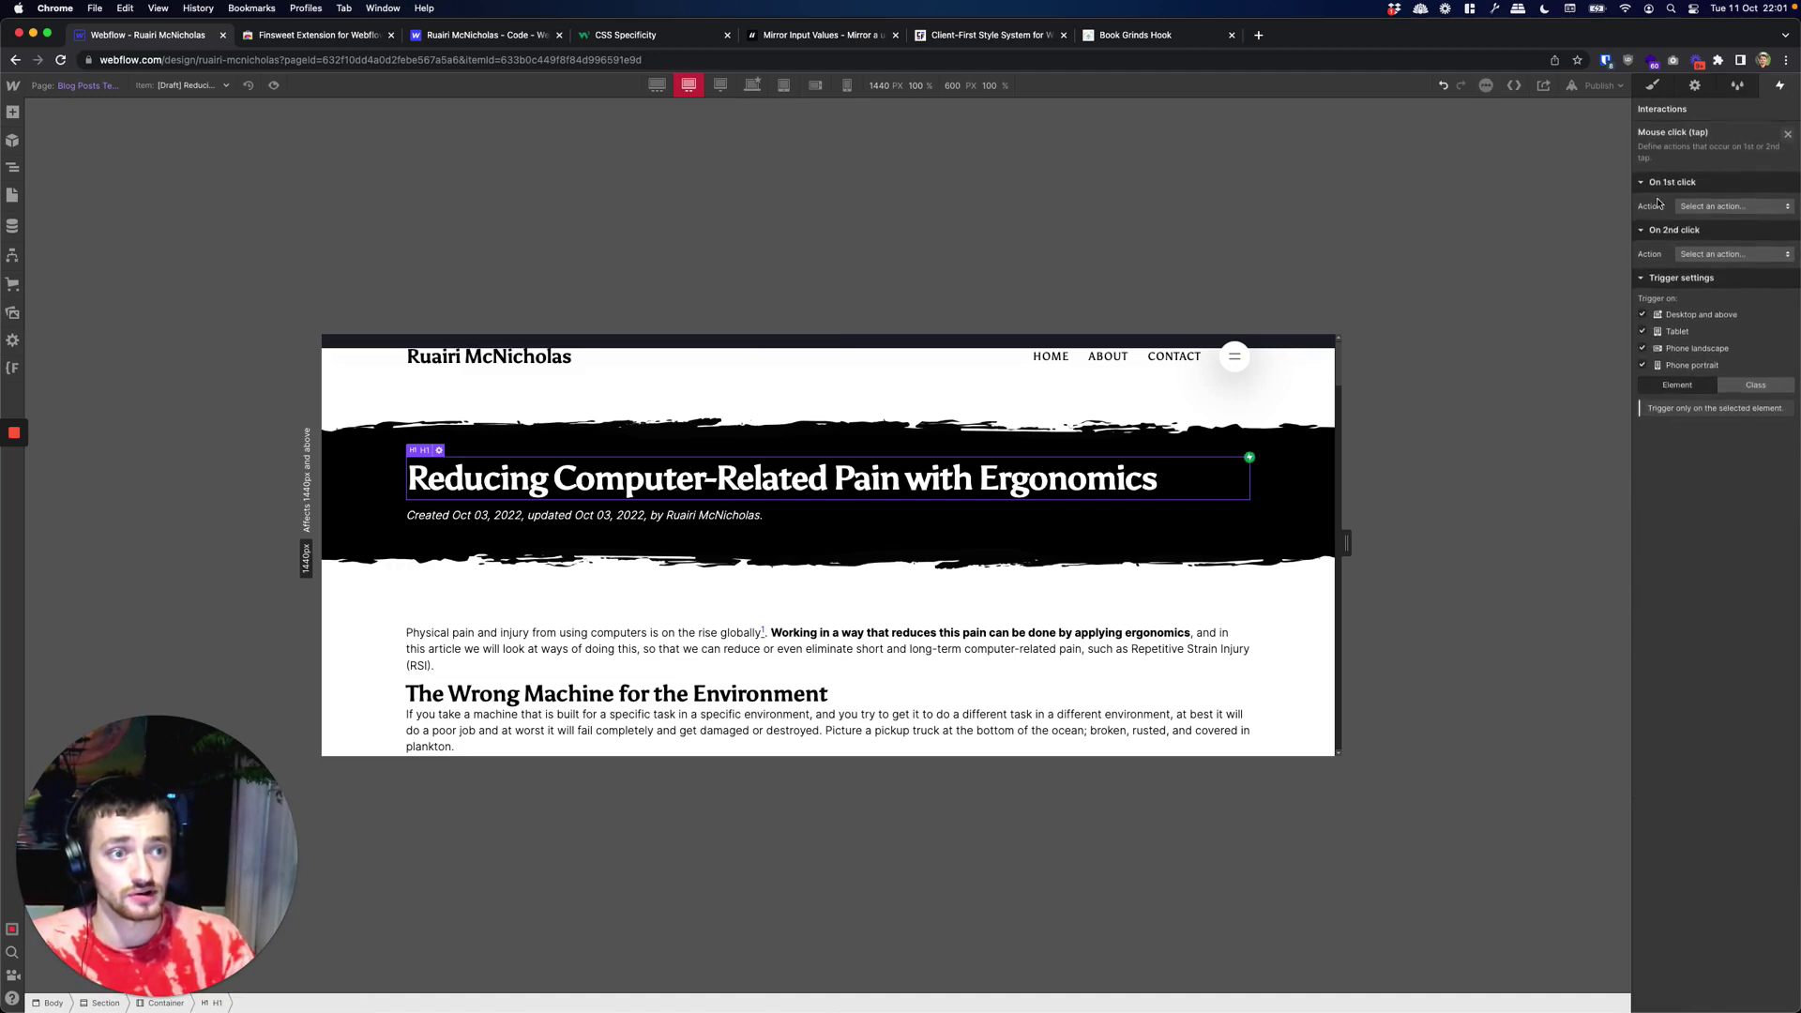
left_click(1725, 205)
left_click(1716, 242)
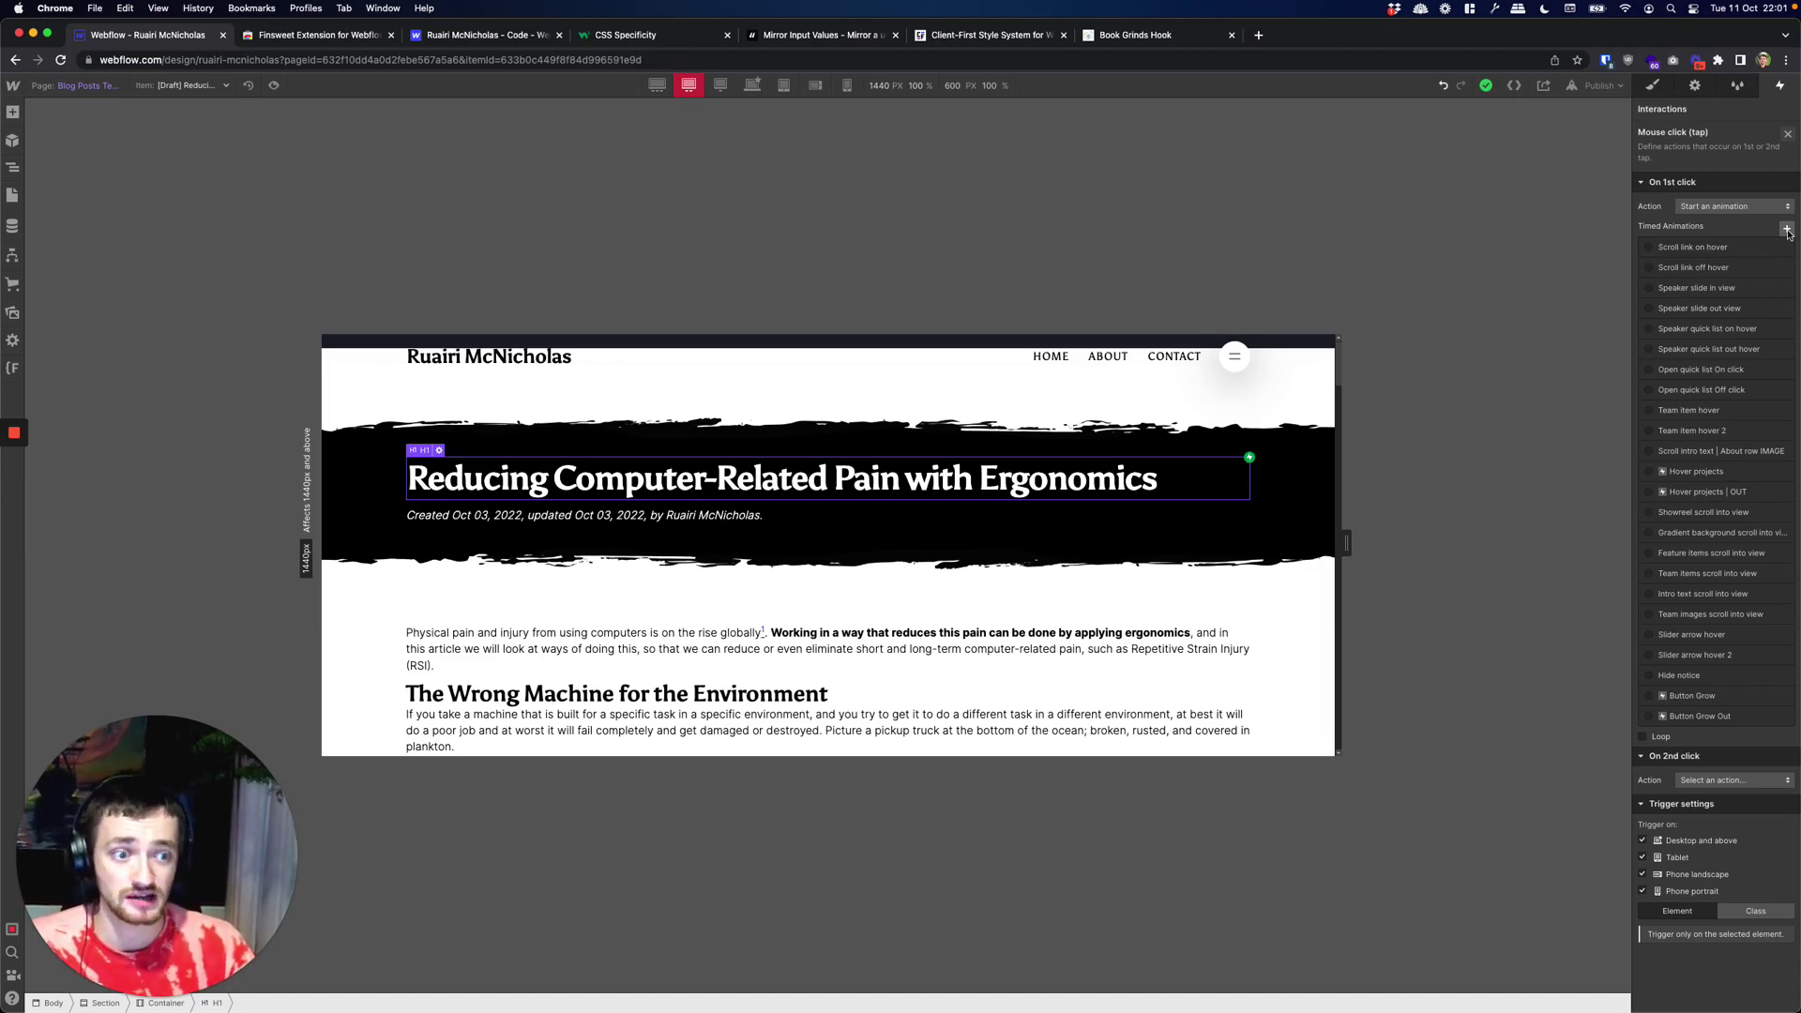
left_click(15, 369)
Step: Open the Merge Combo Classes candy from the Candies list, then the Page History candy
left_click(110, 141)
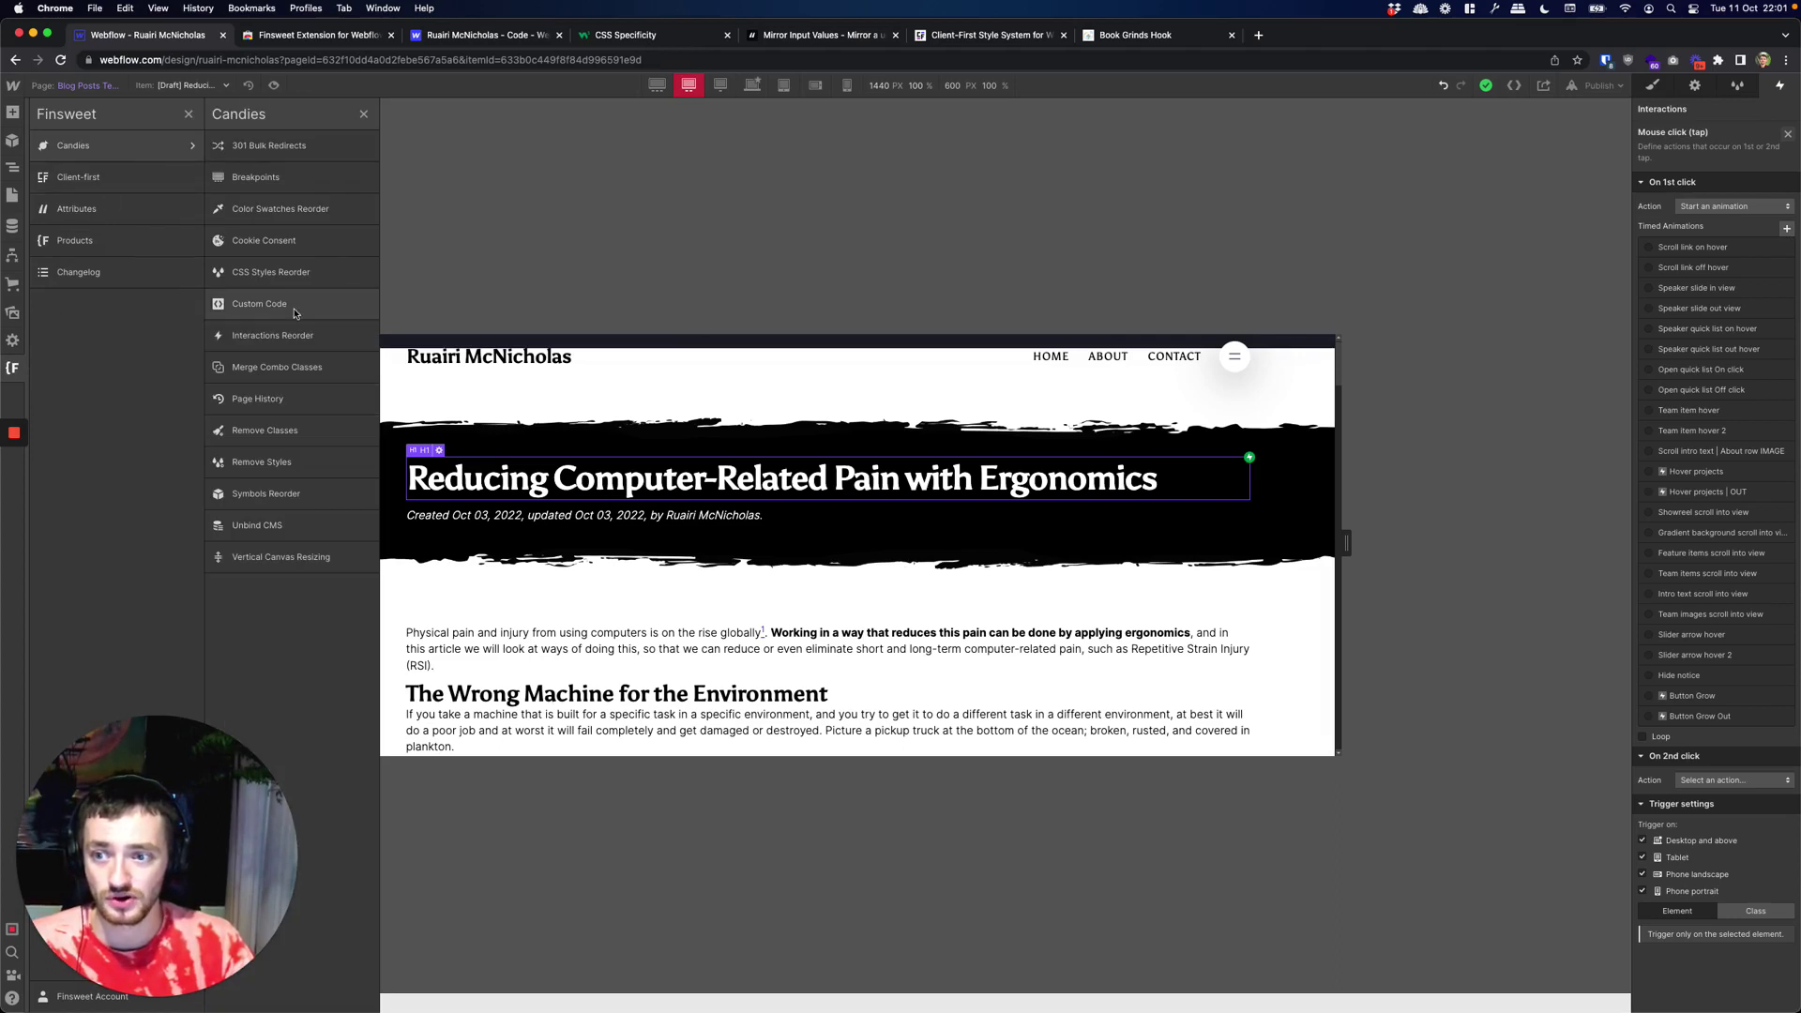
left_click(277, 367)
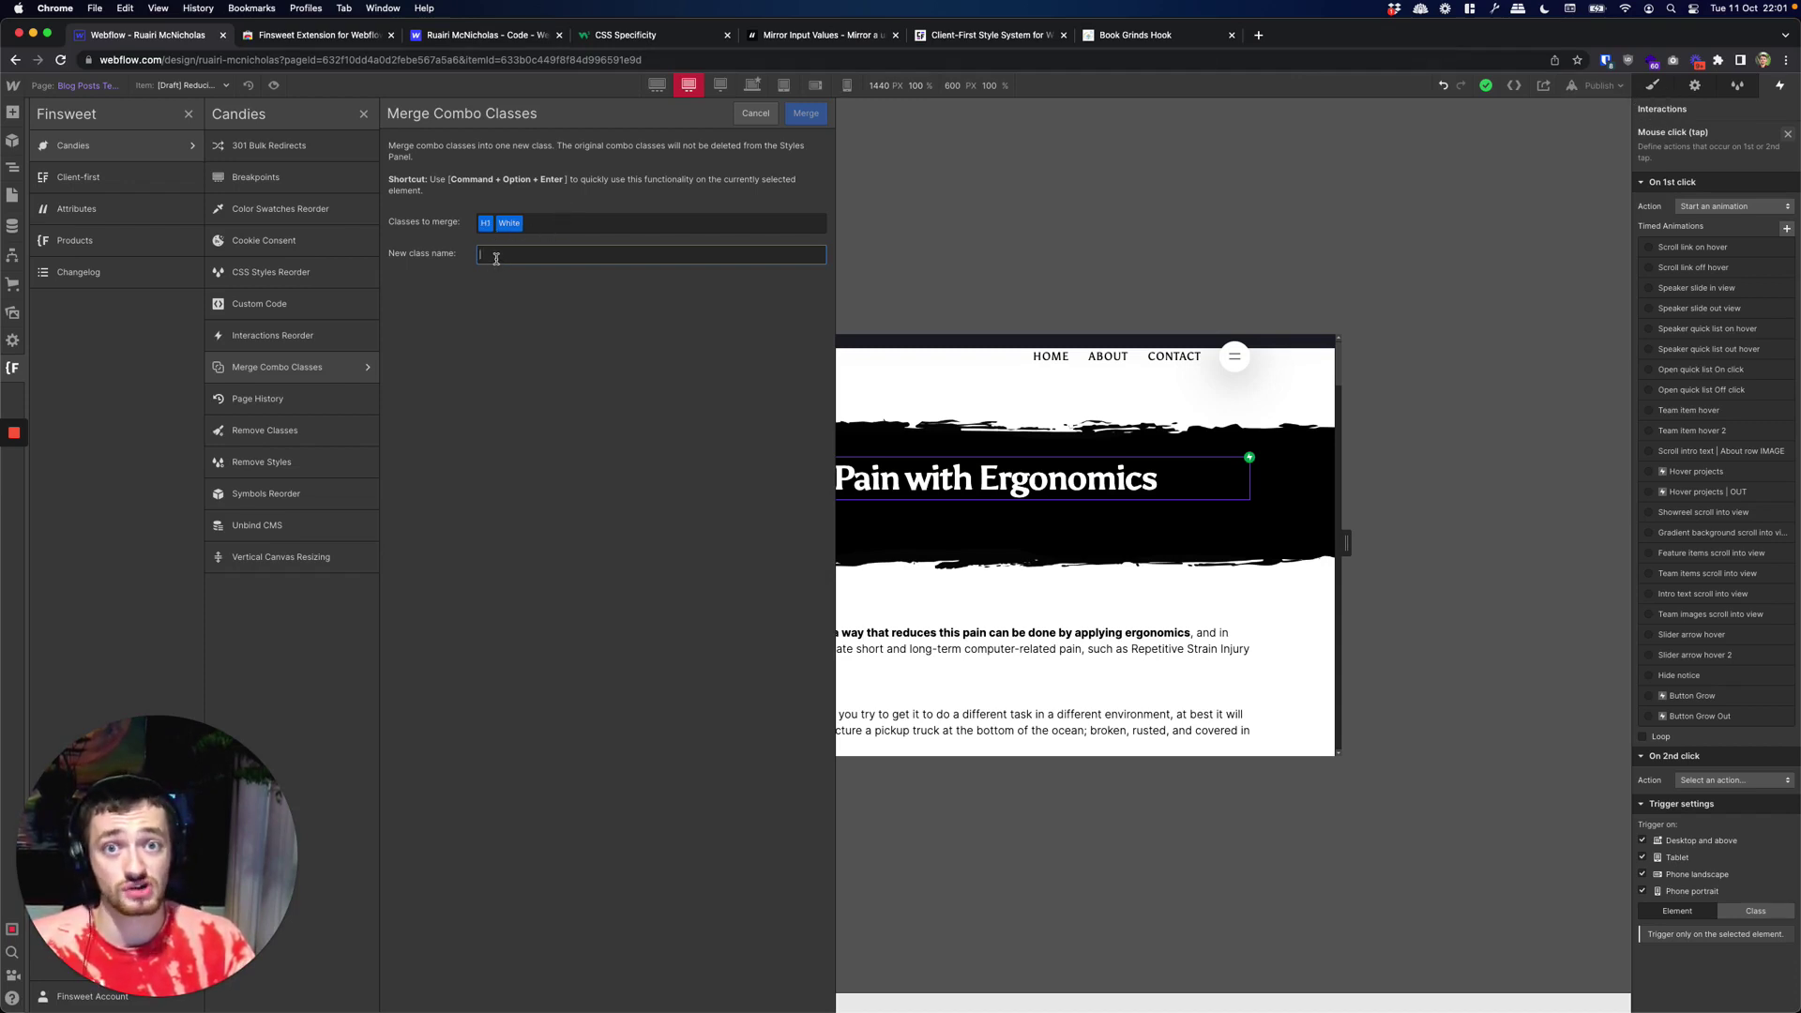
left_click(315, 411)
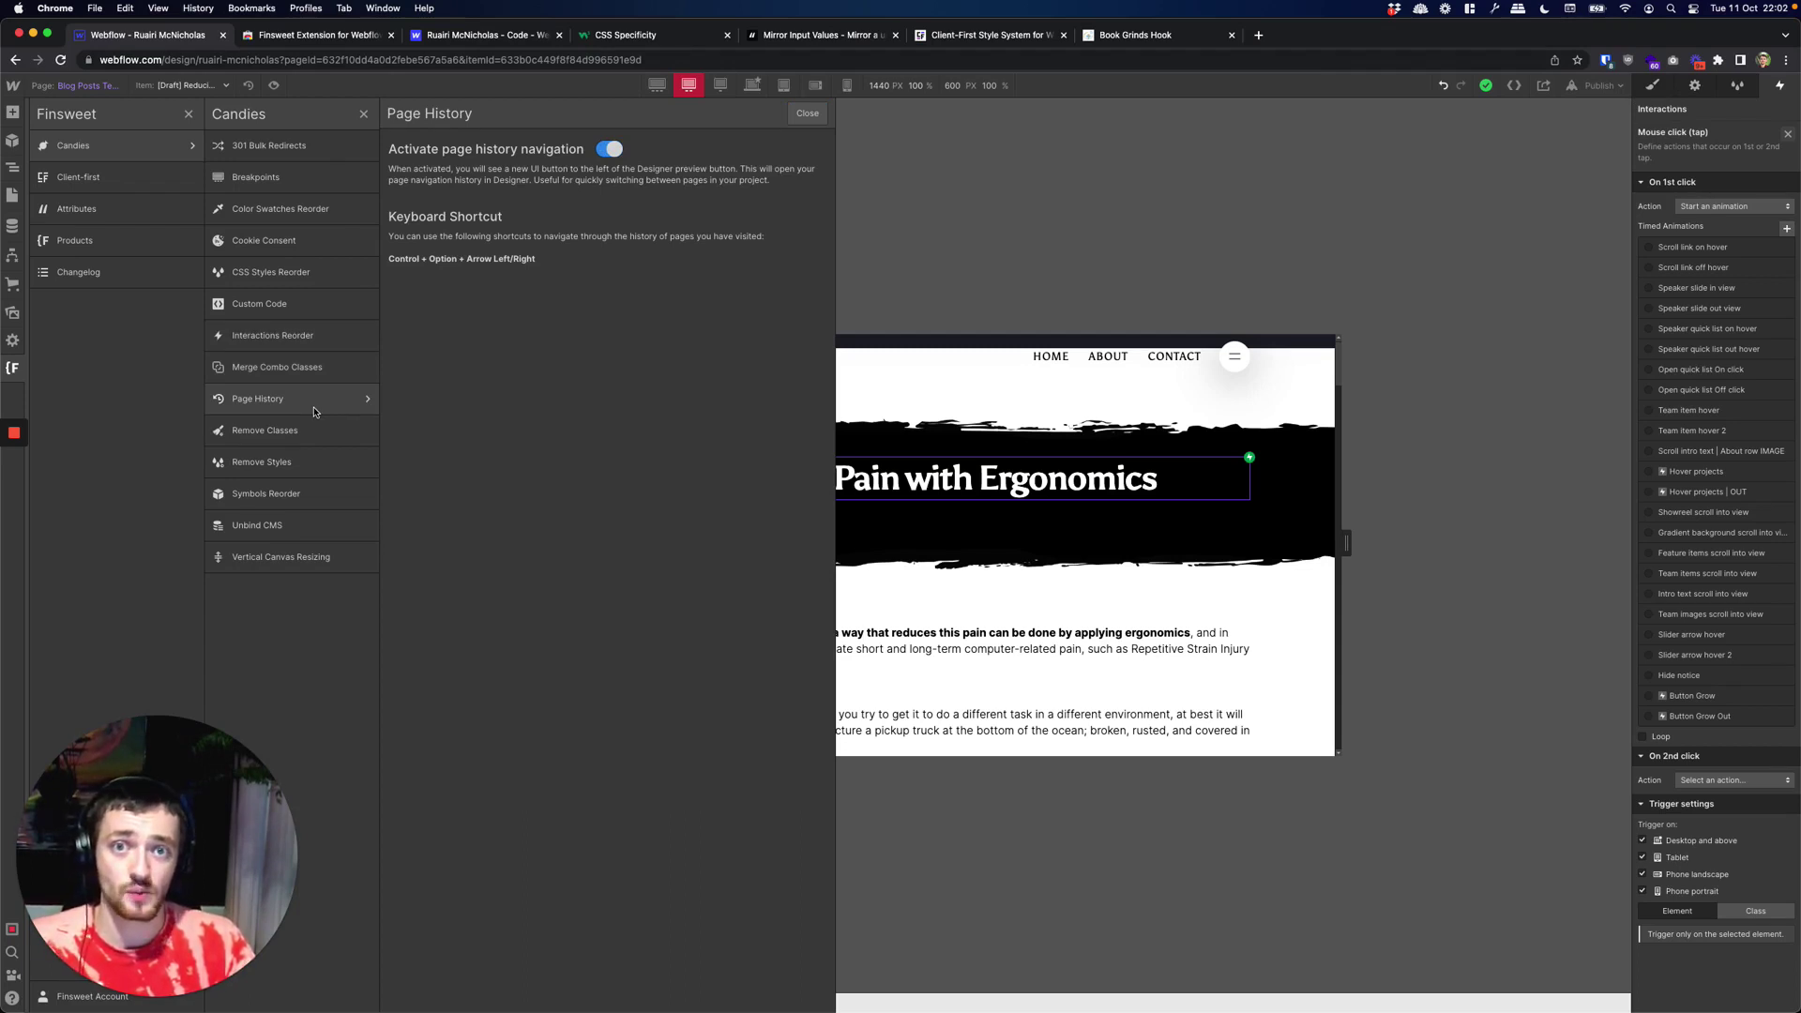
Step: Close the Finsweet panels, view recently visited pages and the Pages list, then reopen Finsweet
left_click(897, 235)
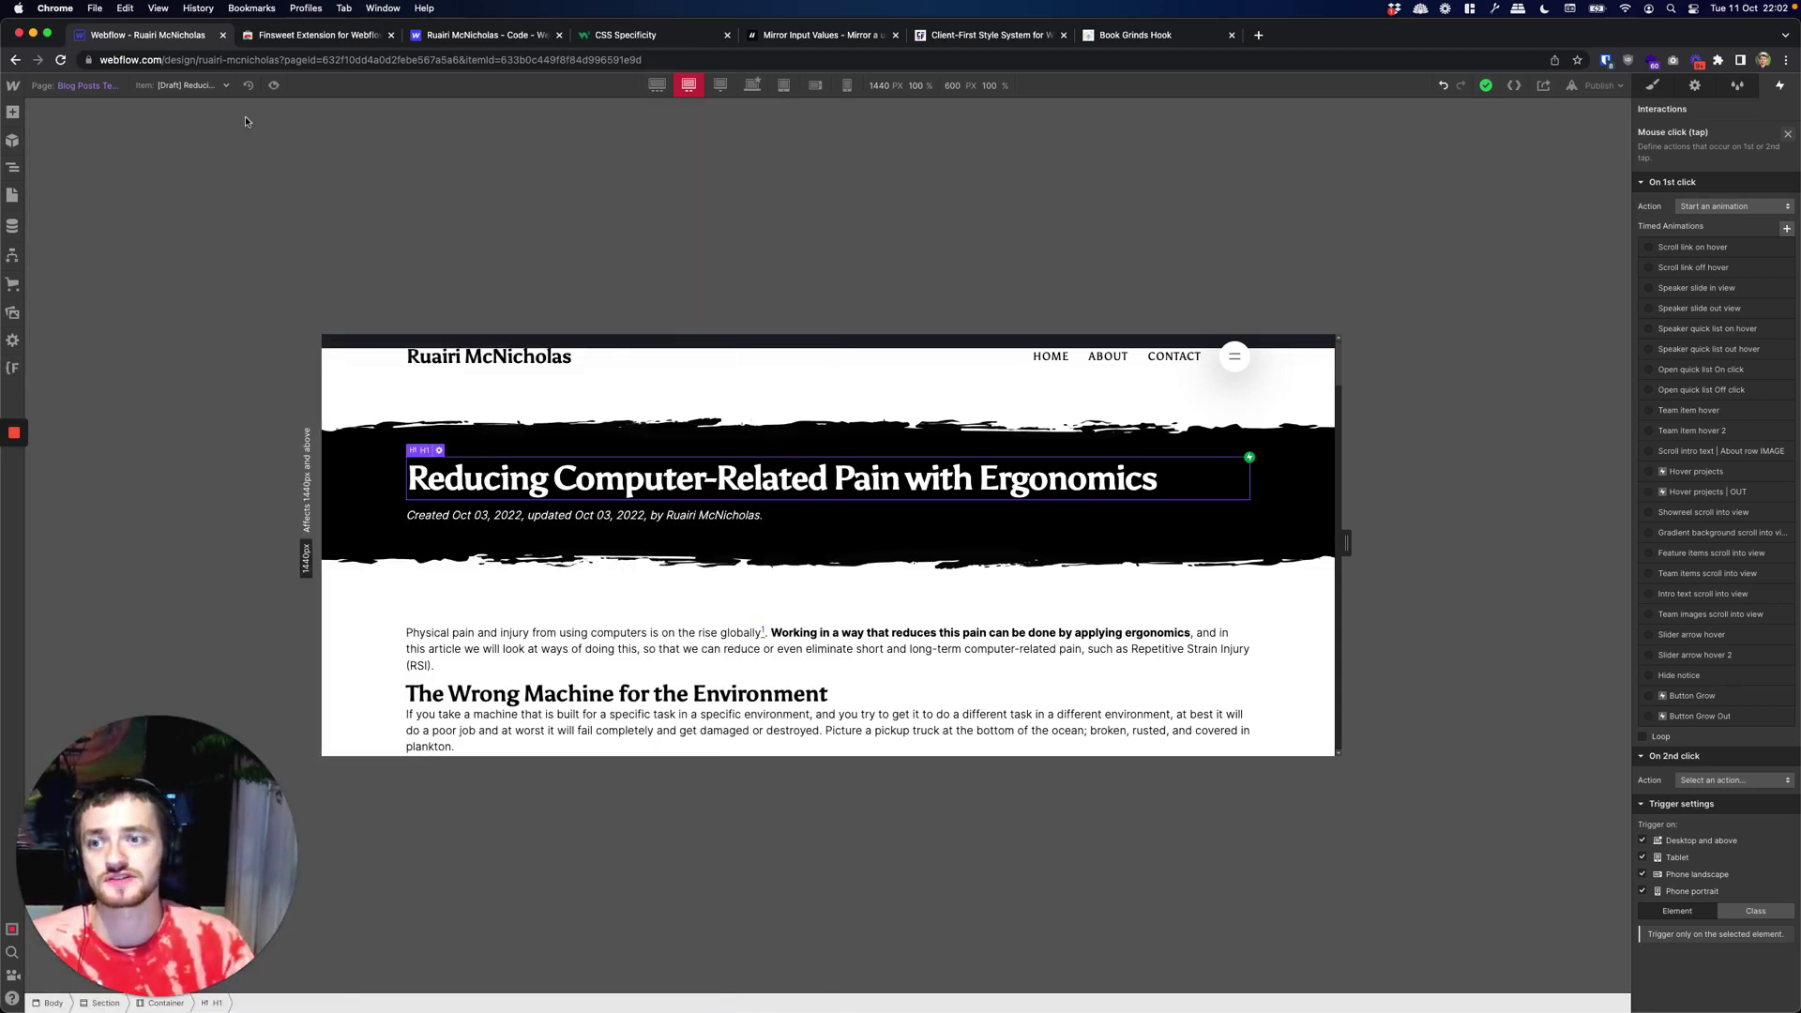
left_click(249, 86)
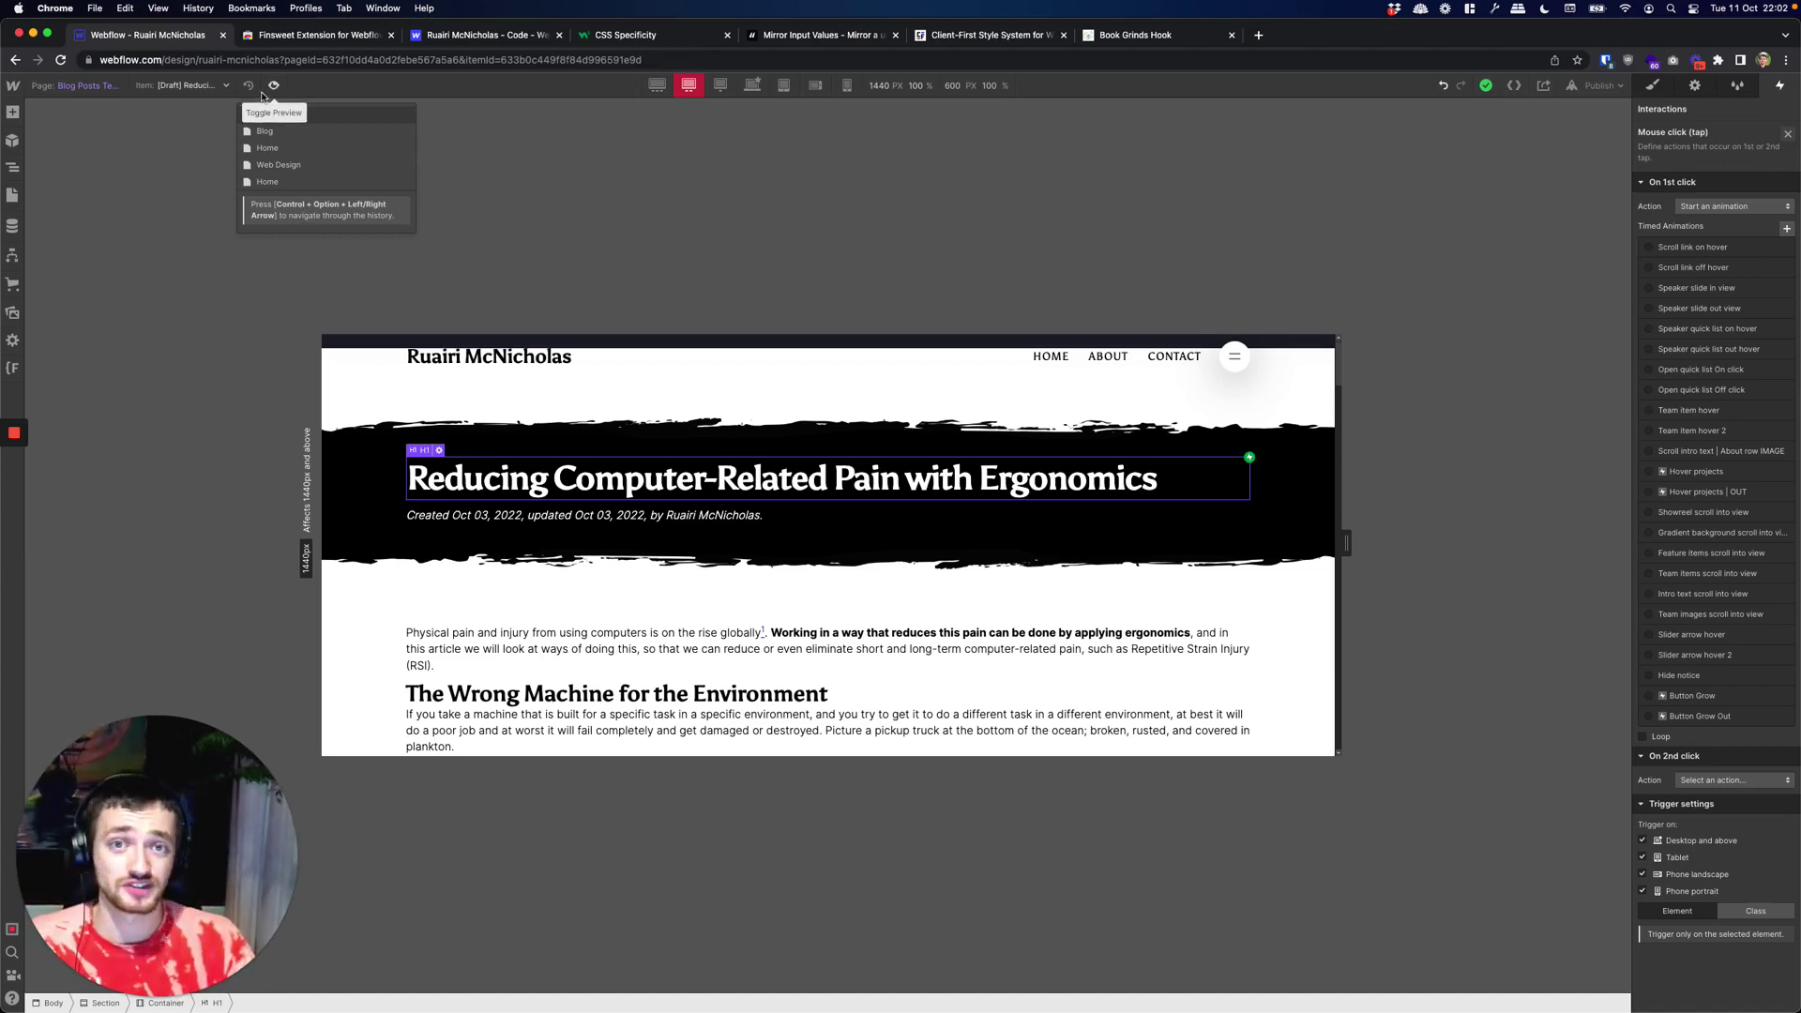
left_click(13, 195)
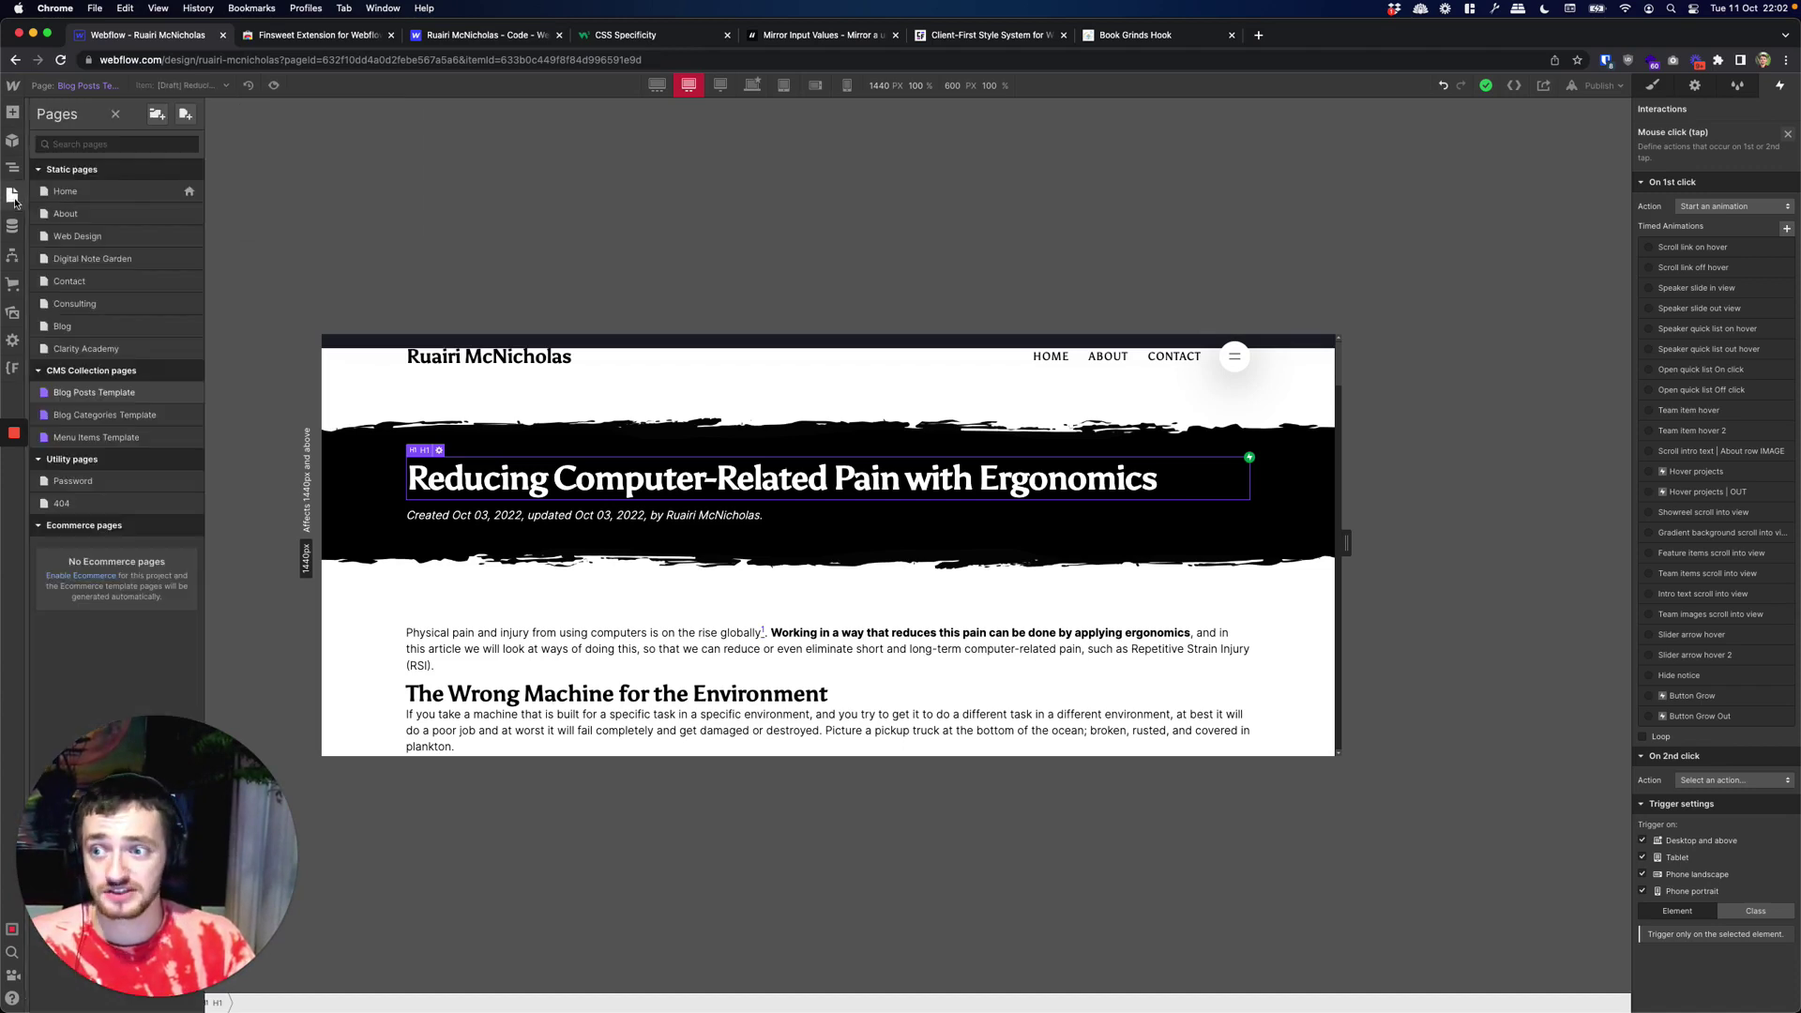
left_click(12, 367)
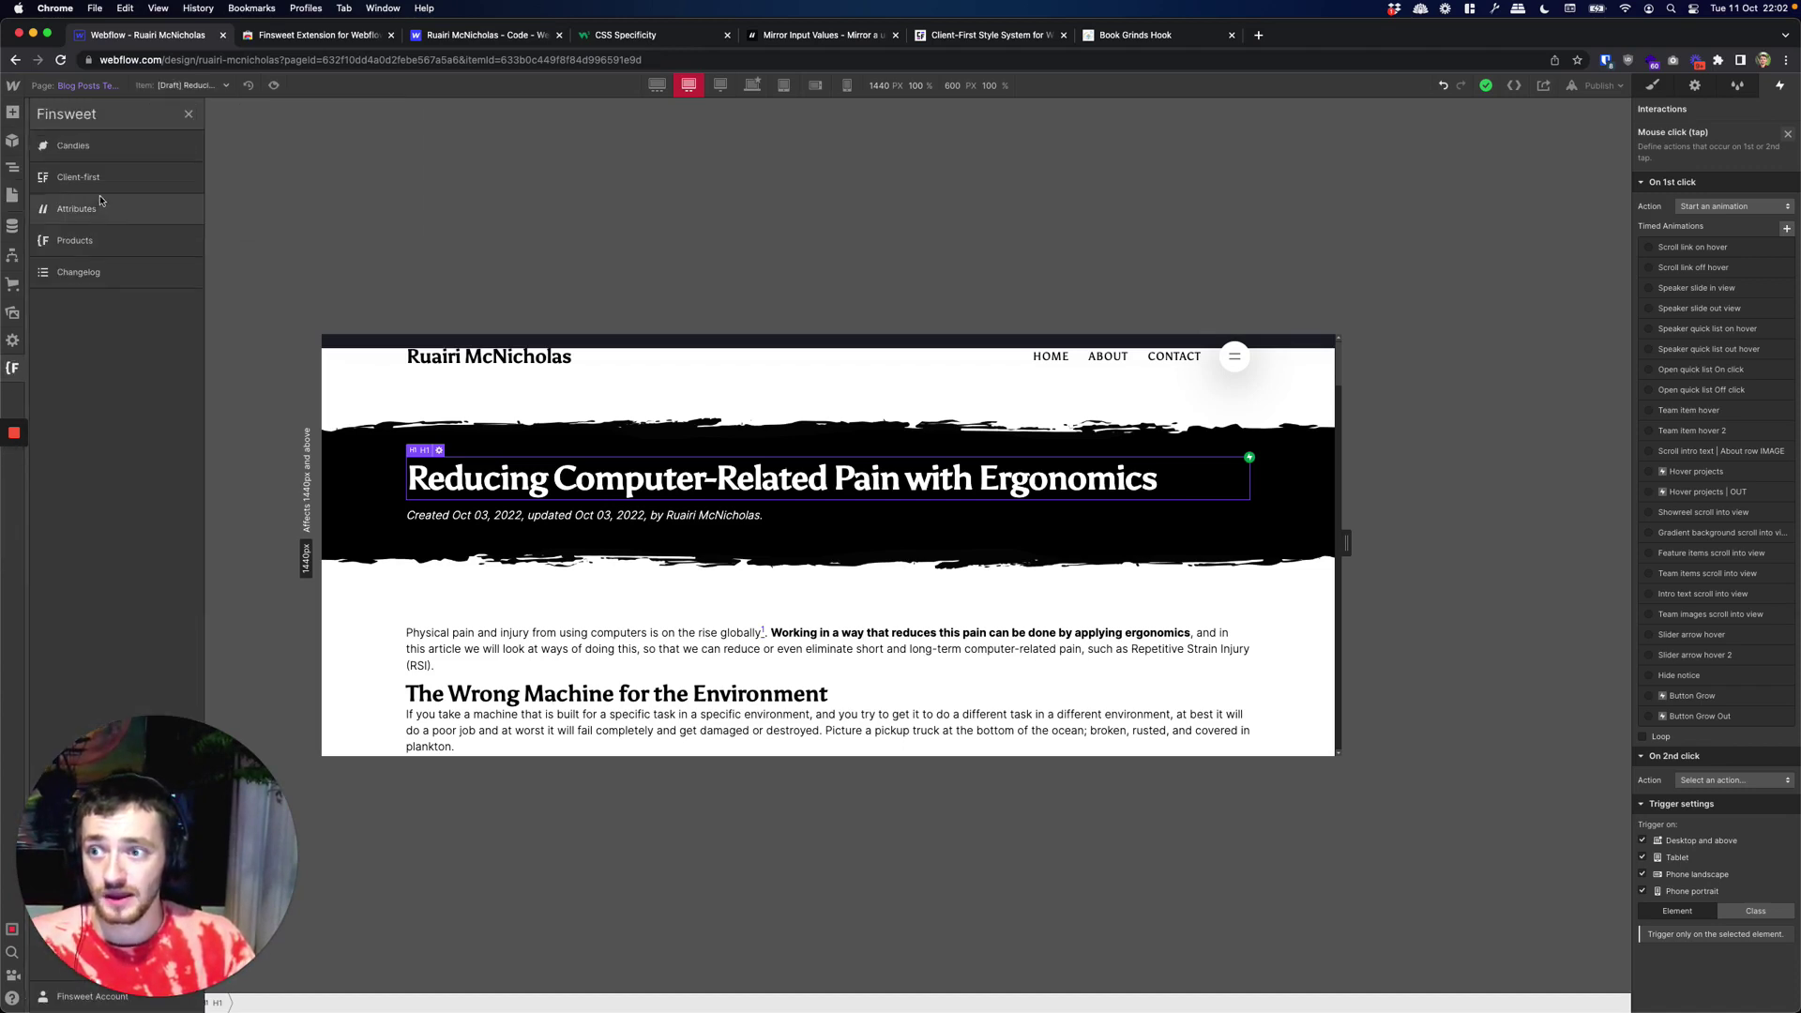
Step: In Candies, view the Remove Classes page list, then open Remove Styles with its breakpoints
left_click(110, 144)
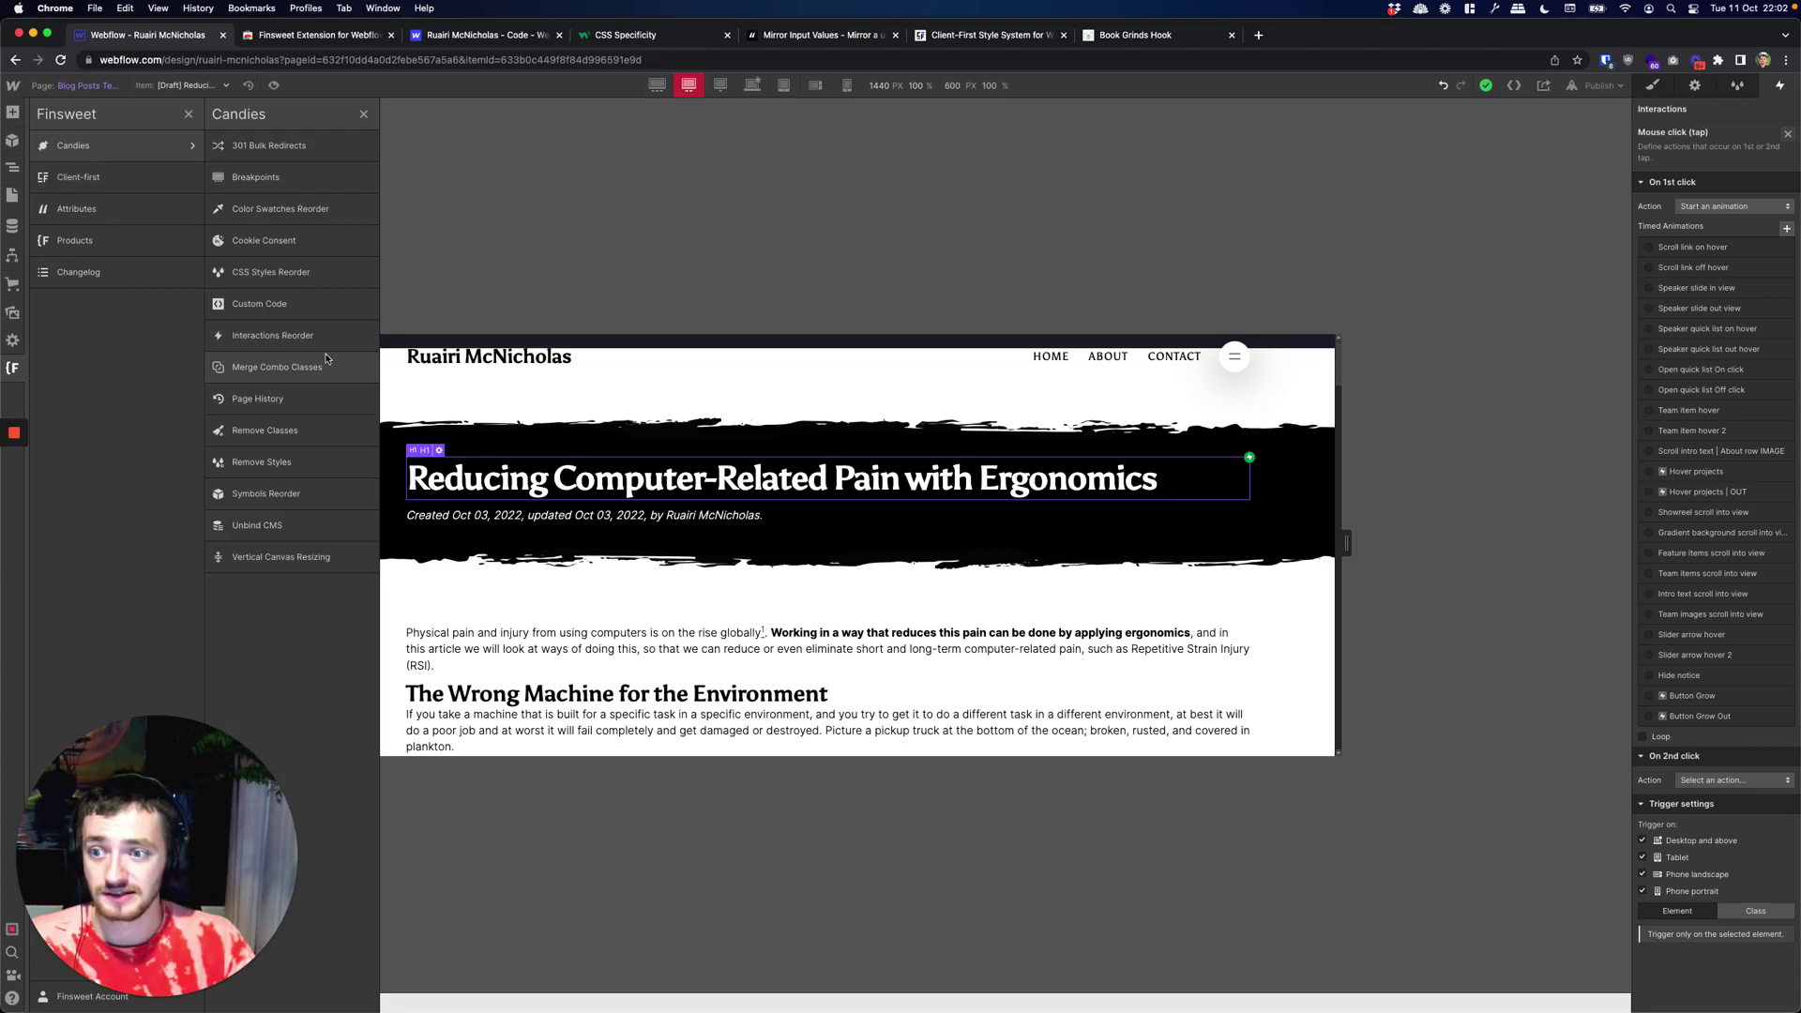
left_click(317, 437)
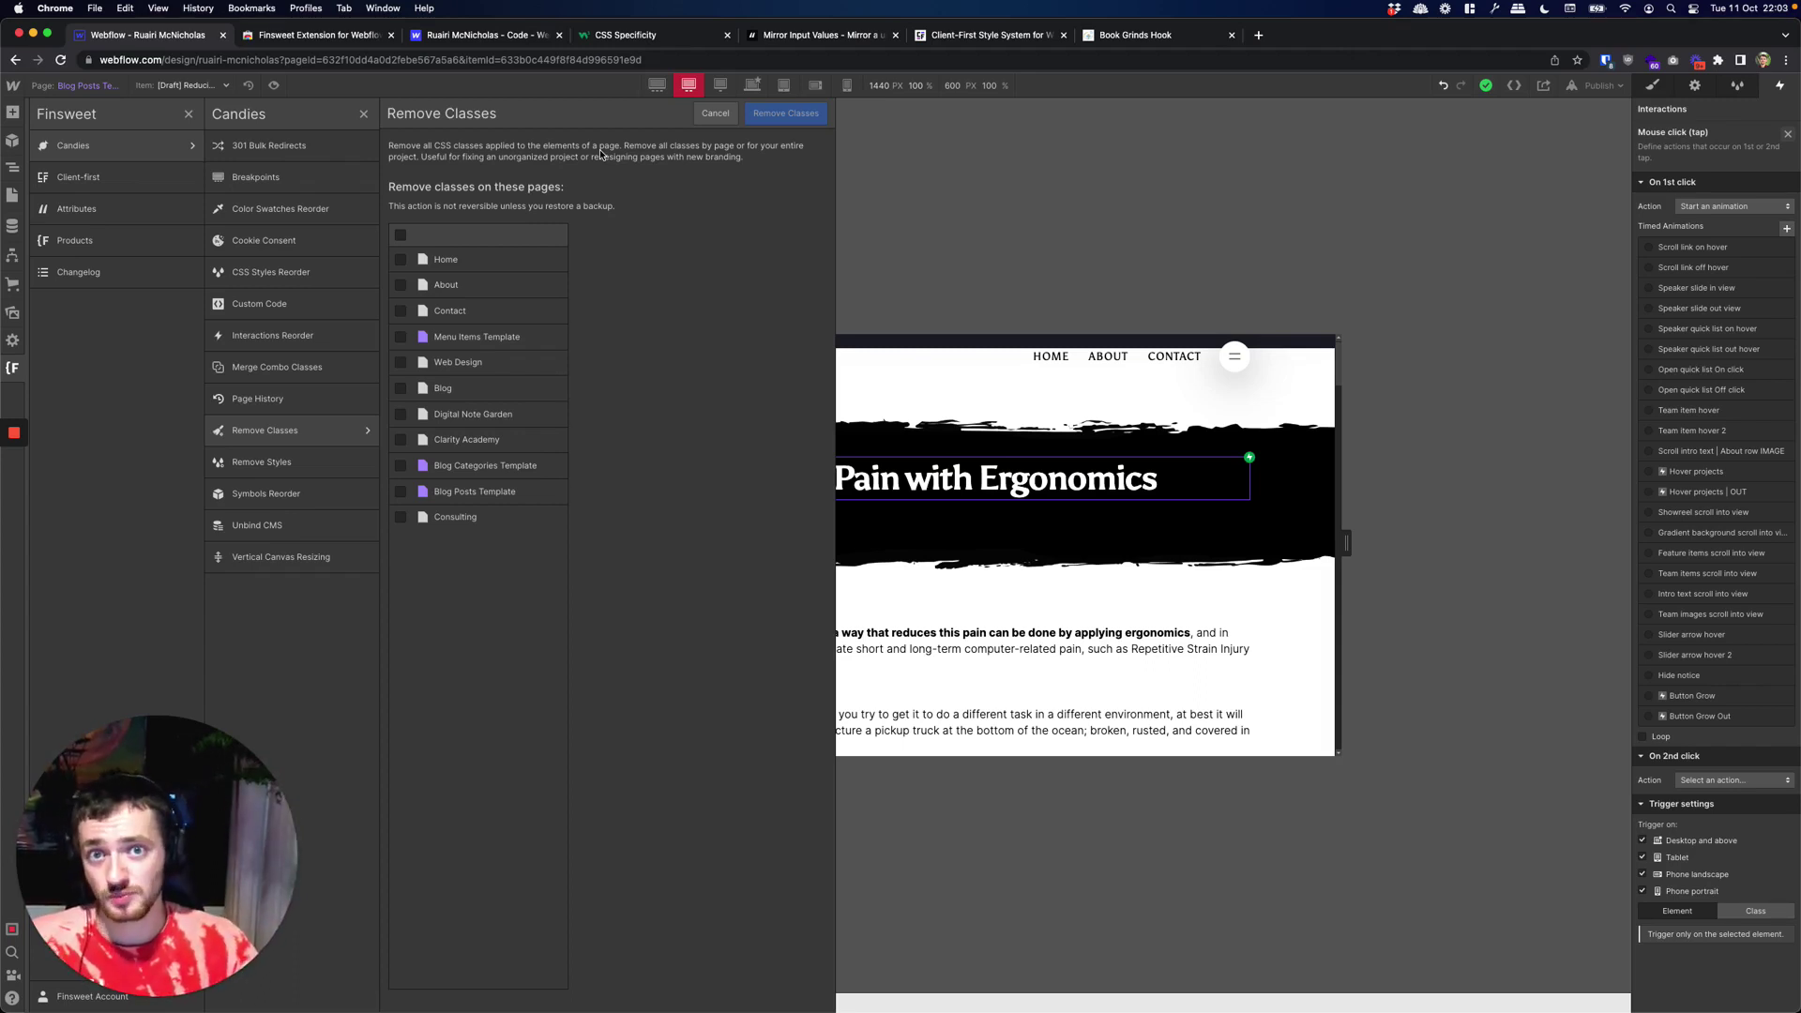
left_click(289, 463)
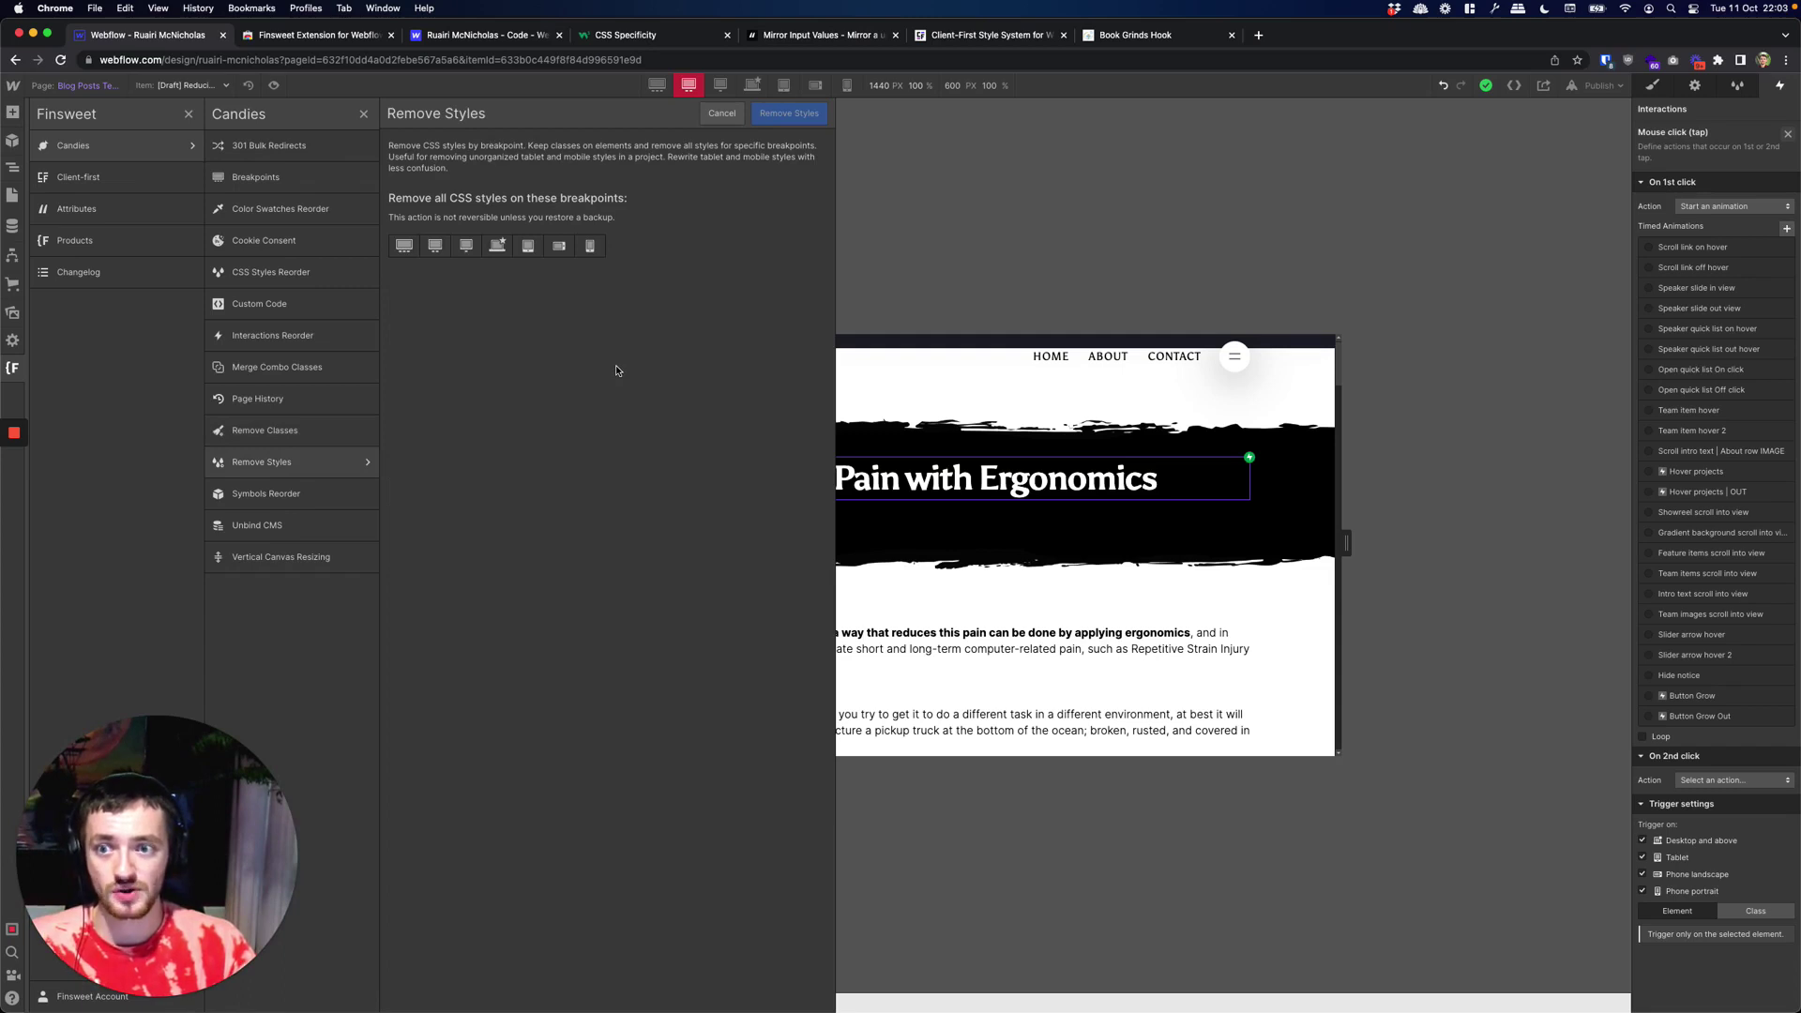
Step: Preview the heading at the 2264 px breakpoint, switch to 1280 px, and reopen the Candies list
left_click(863, 258)
left_click(659, 84)
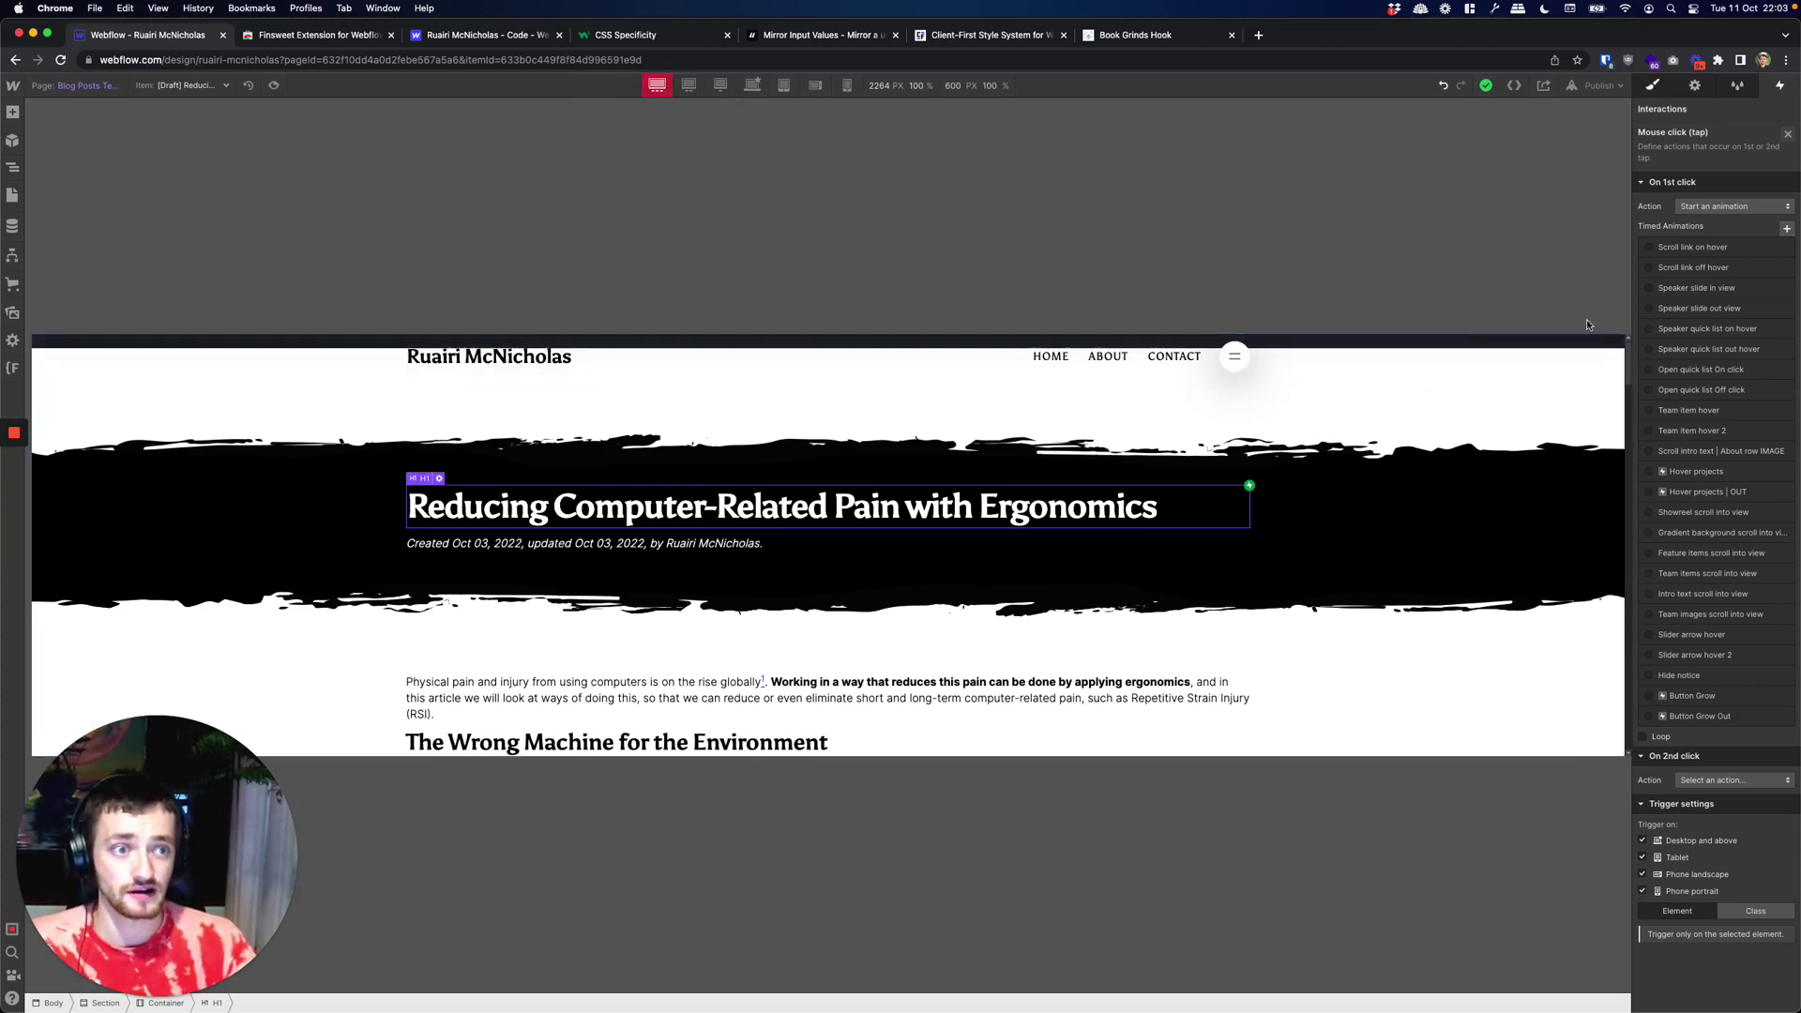
left_click(1652, 85)
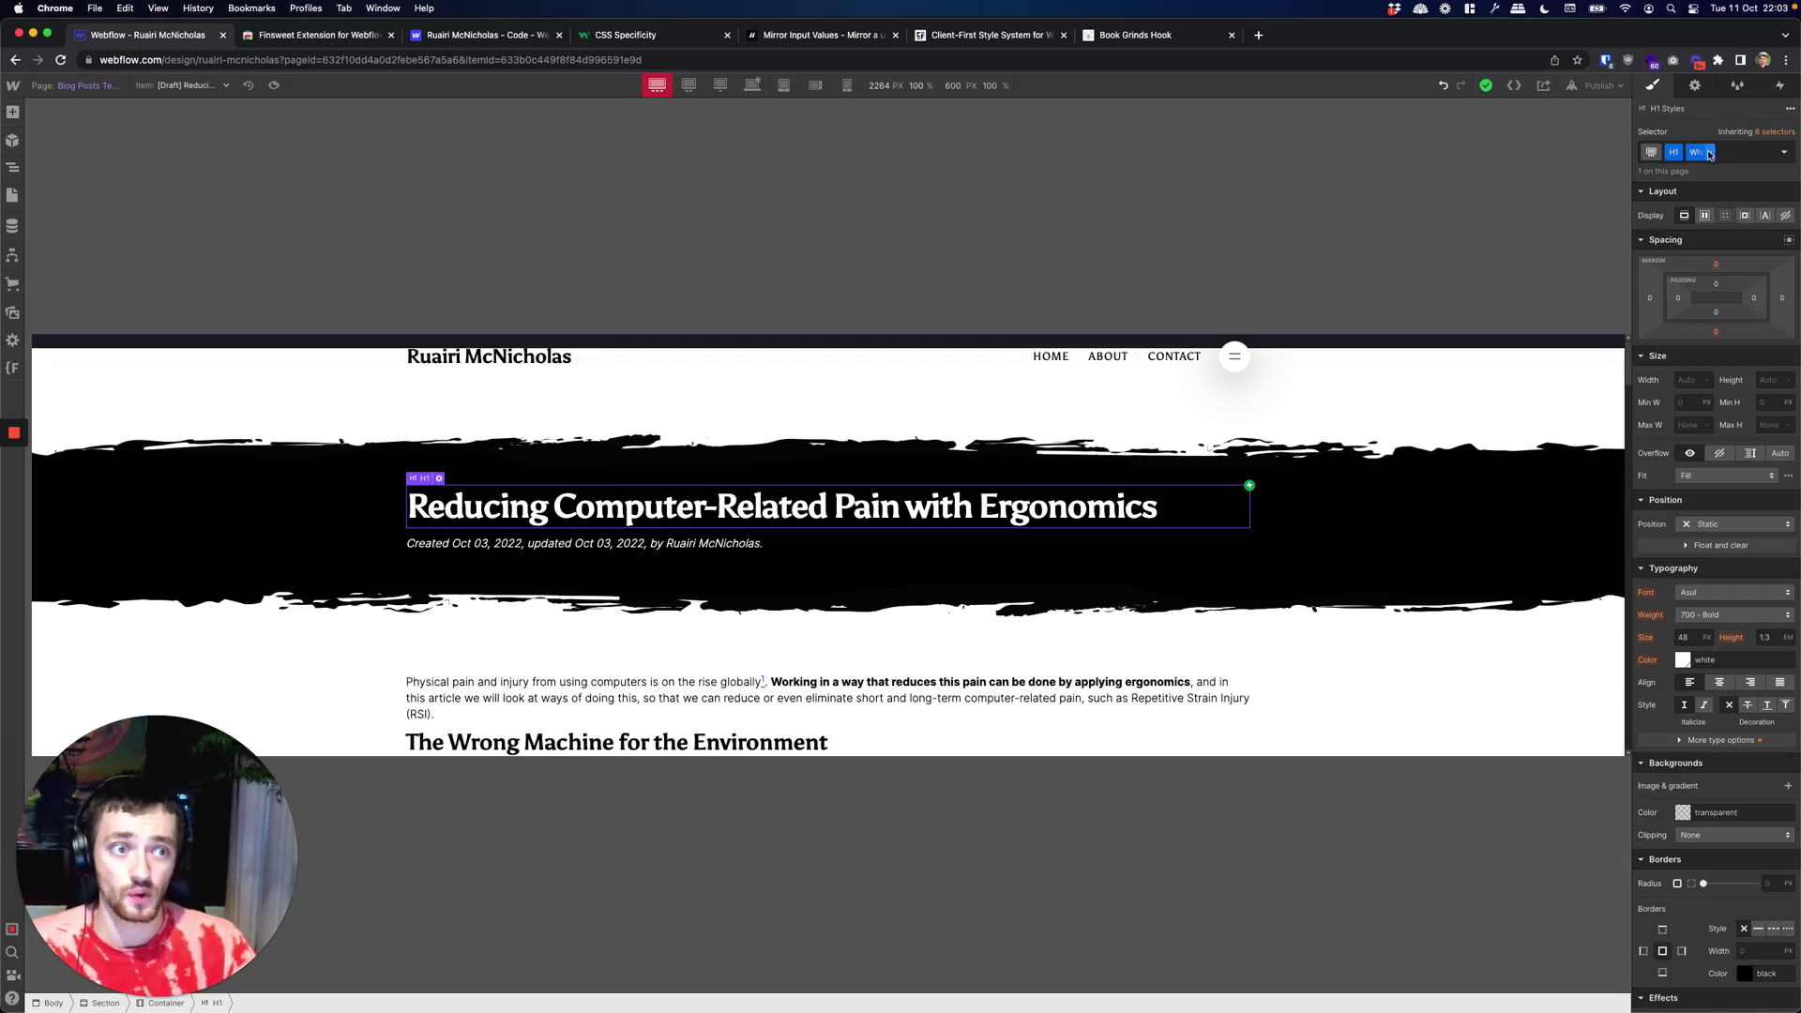
left_click(694, 89)
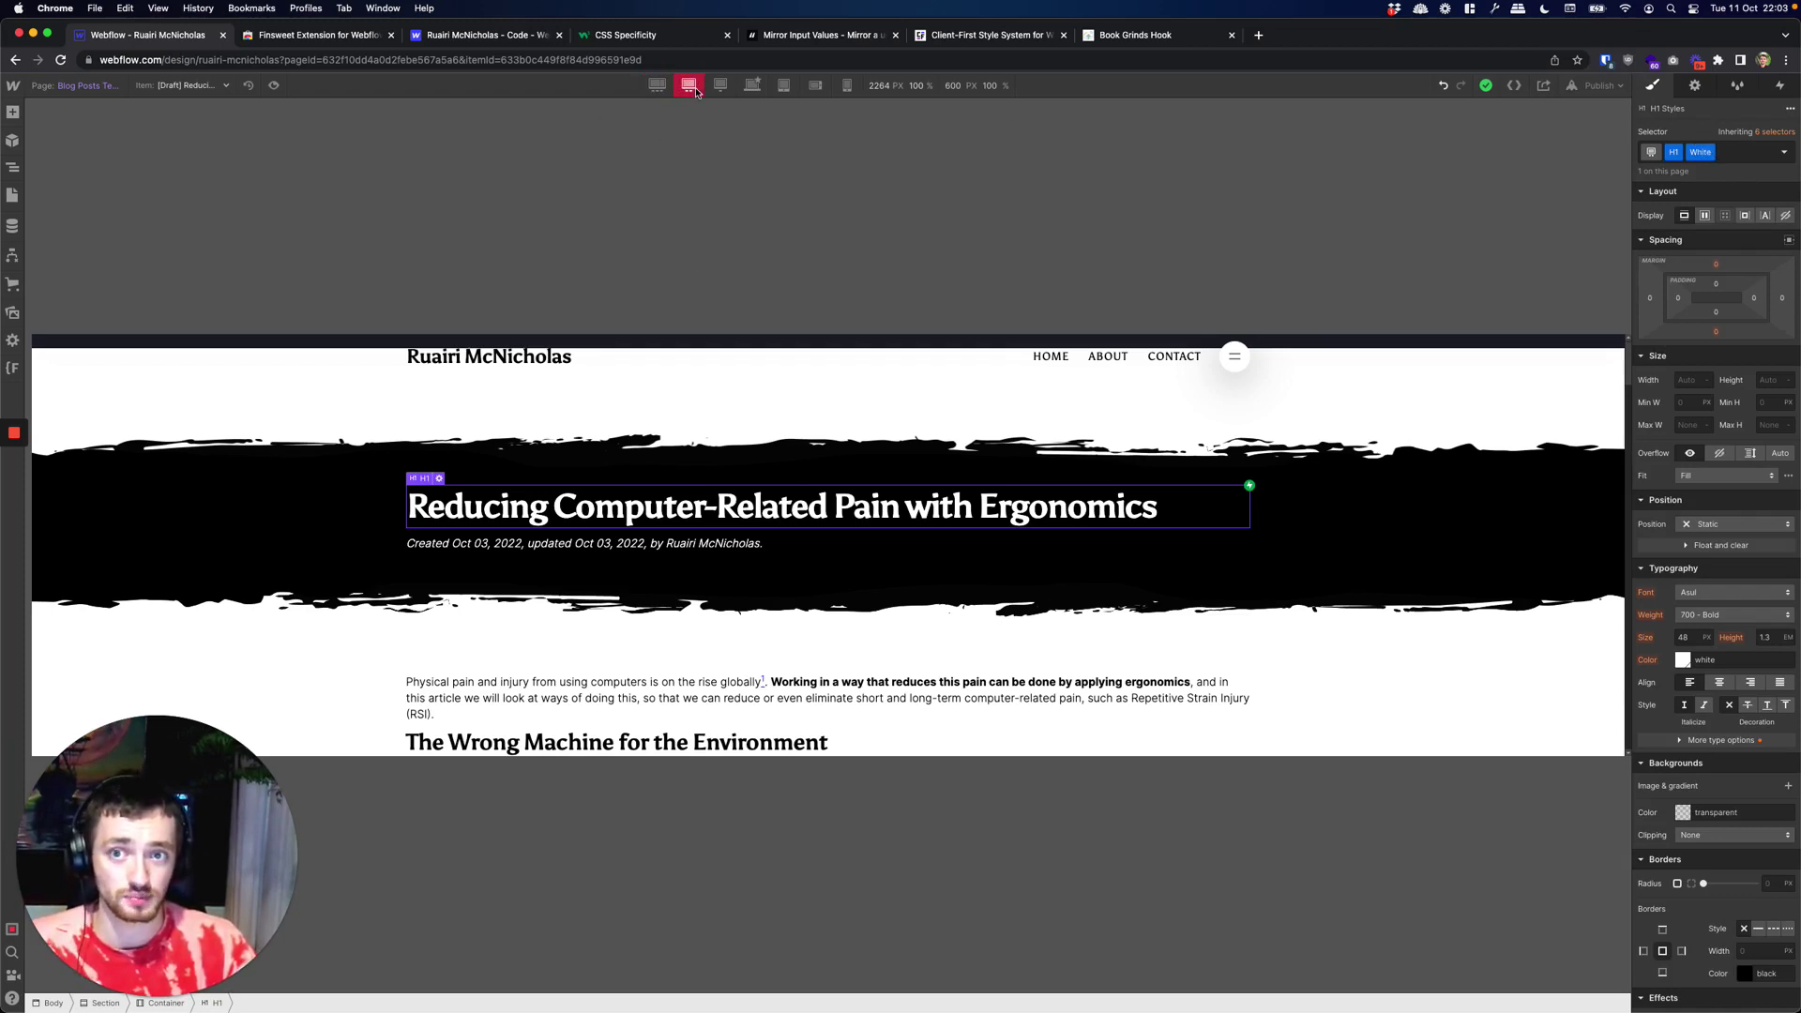
left_click(720, 86)
left_click(12, 368)
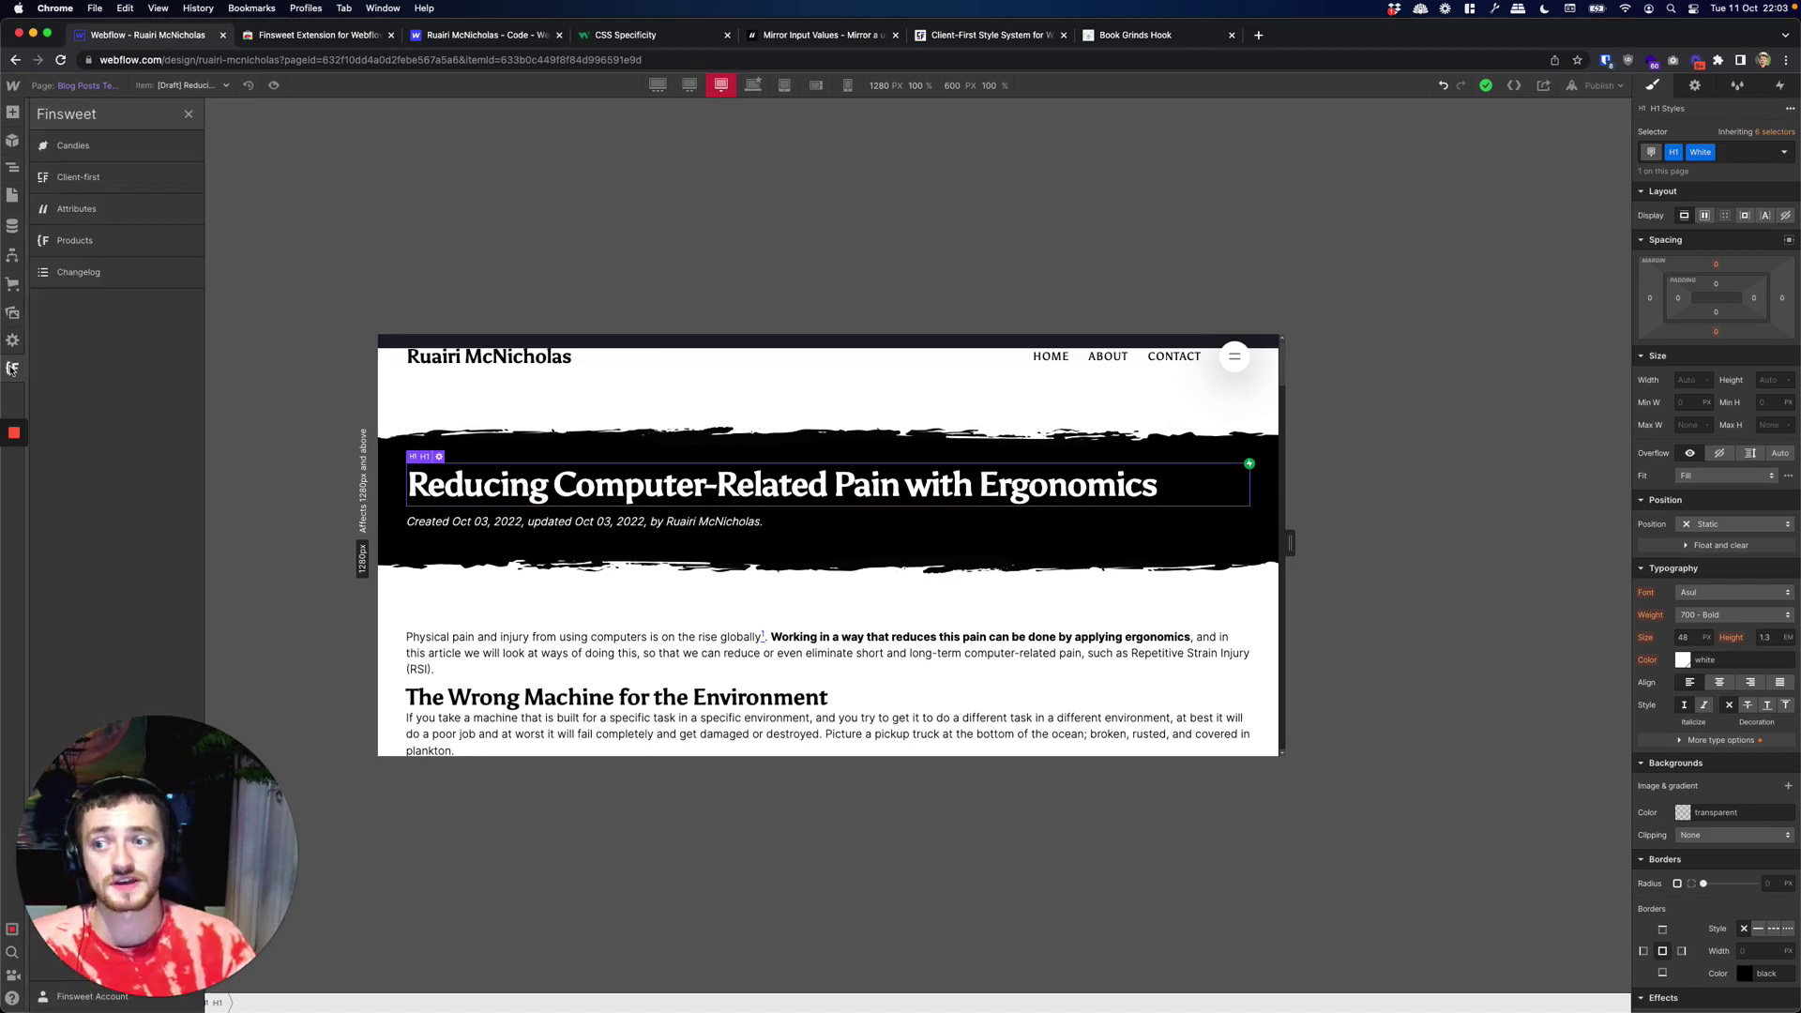
left_click(105, 150)
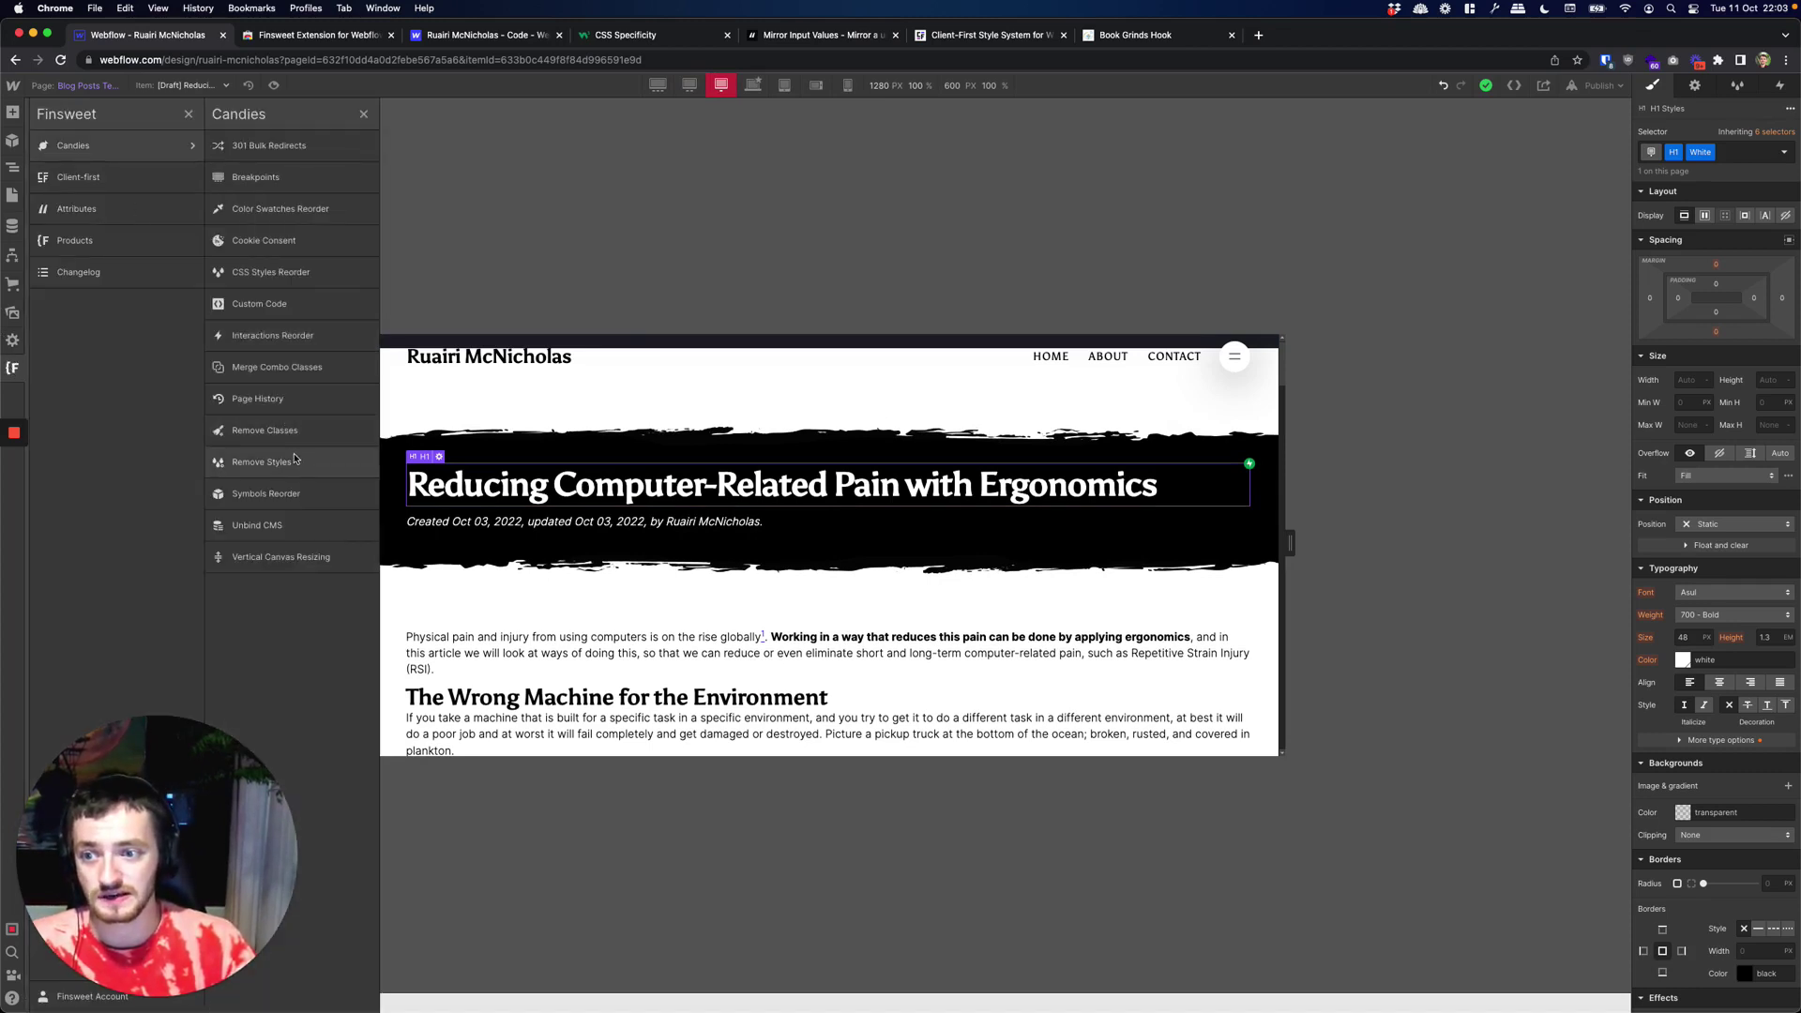
Step: In Symbols Reorder, drag Navigation above Footer so the order is Hide message, Navigation, Footer
left_click(324, 490)
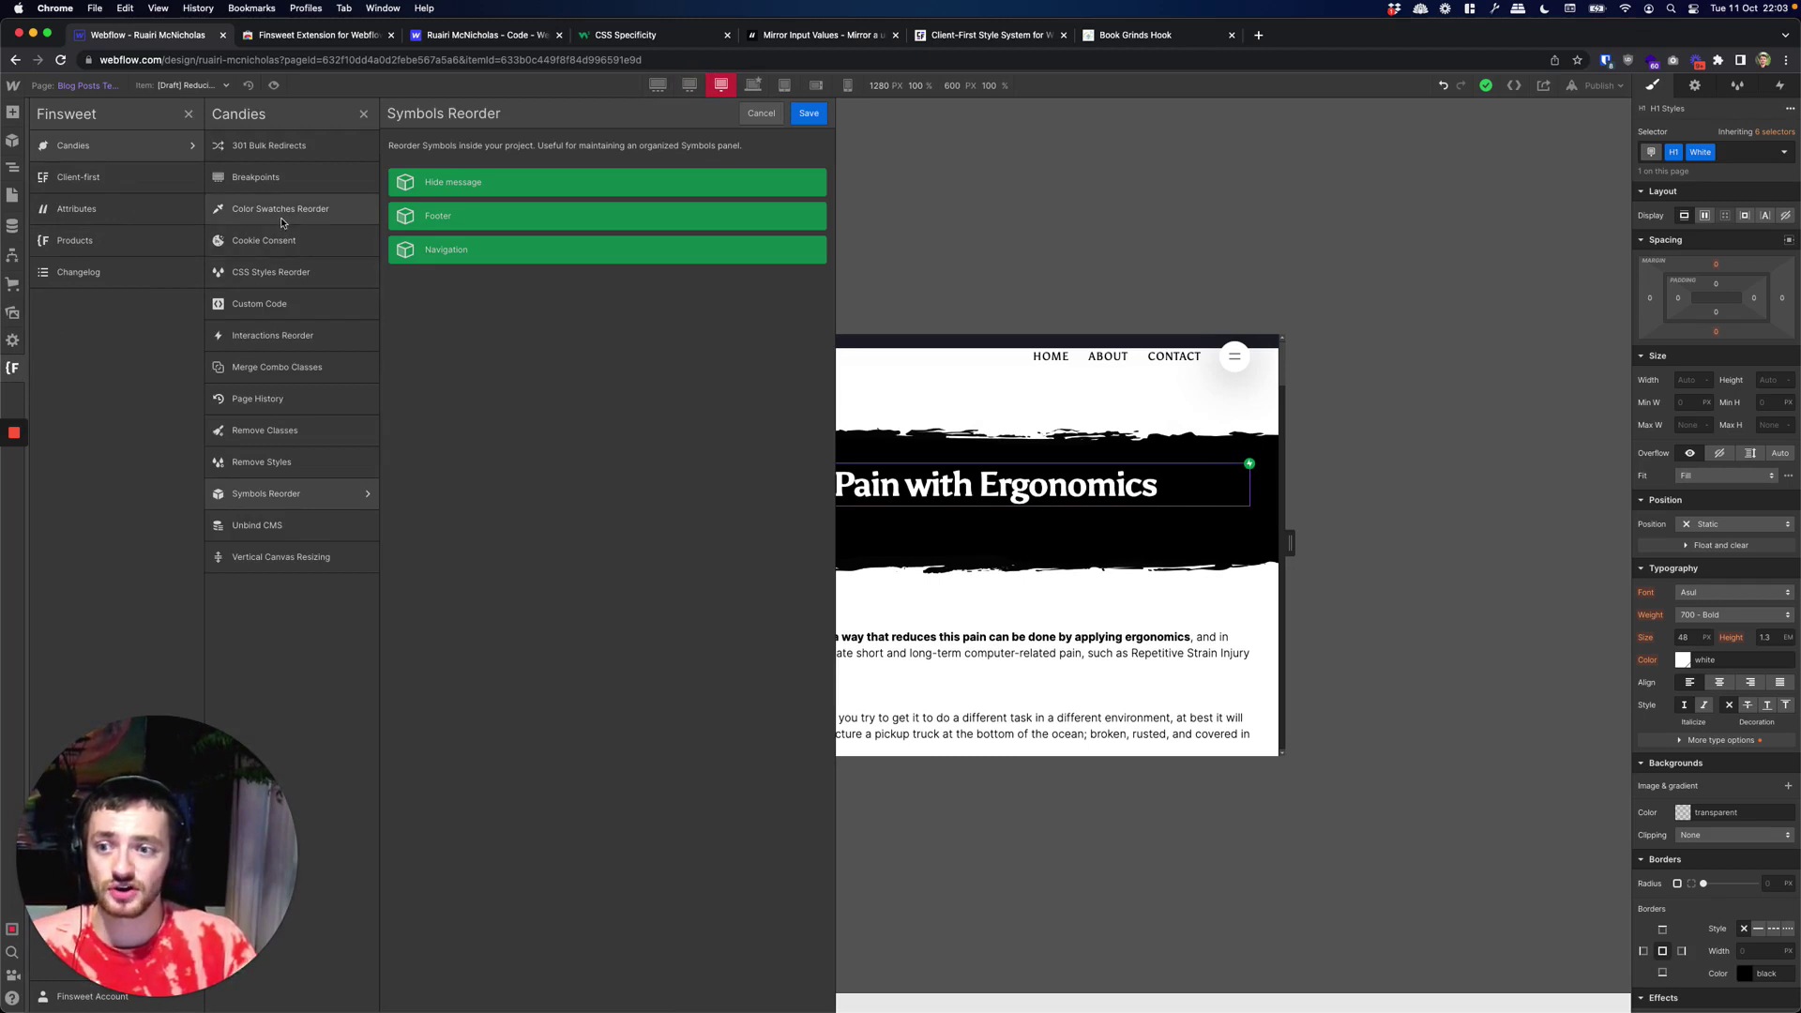
left_click_drag(429, 250, 438, 214)
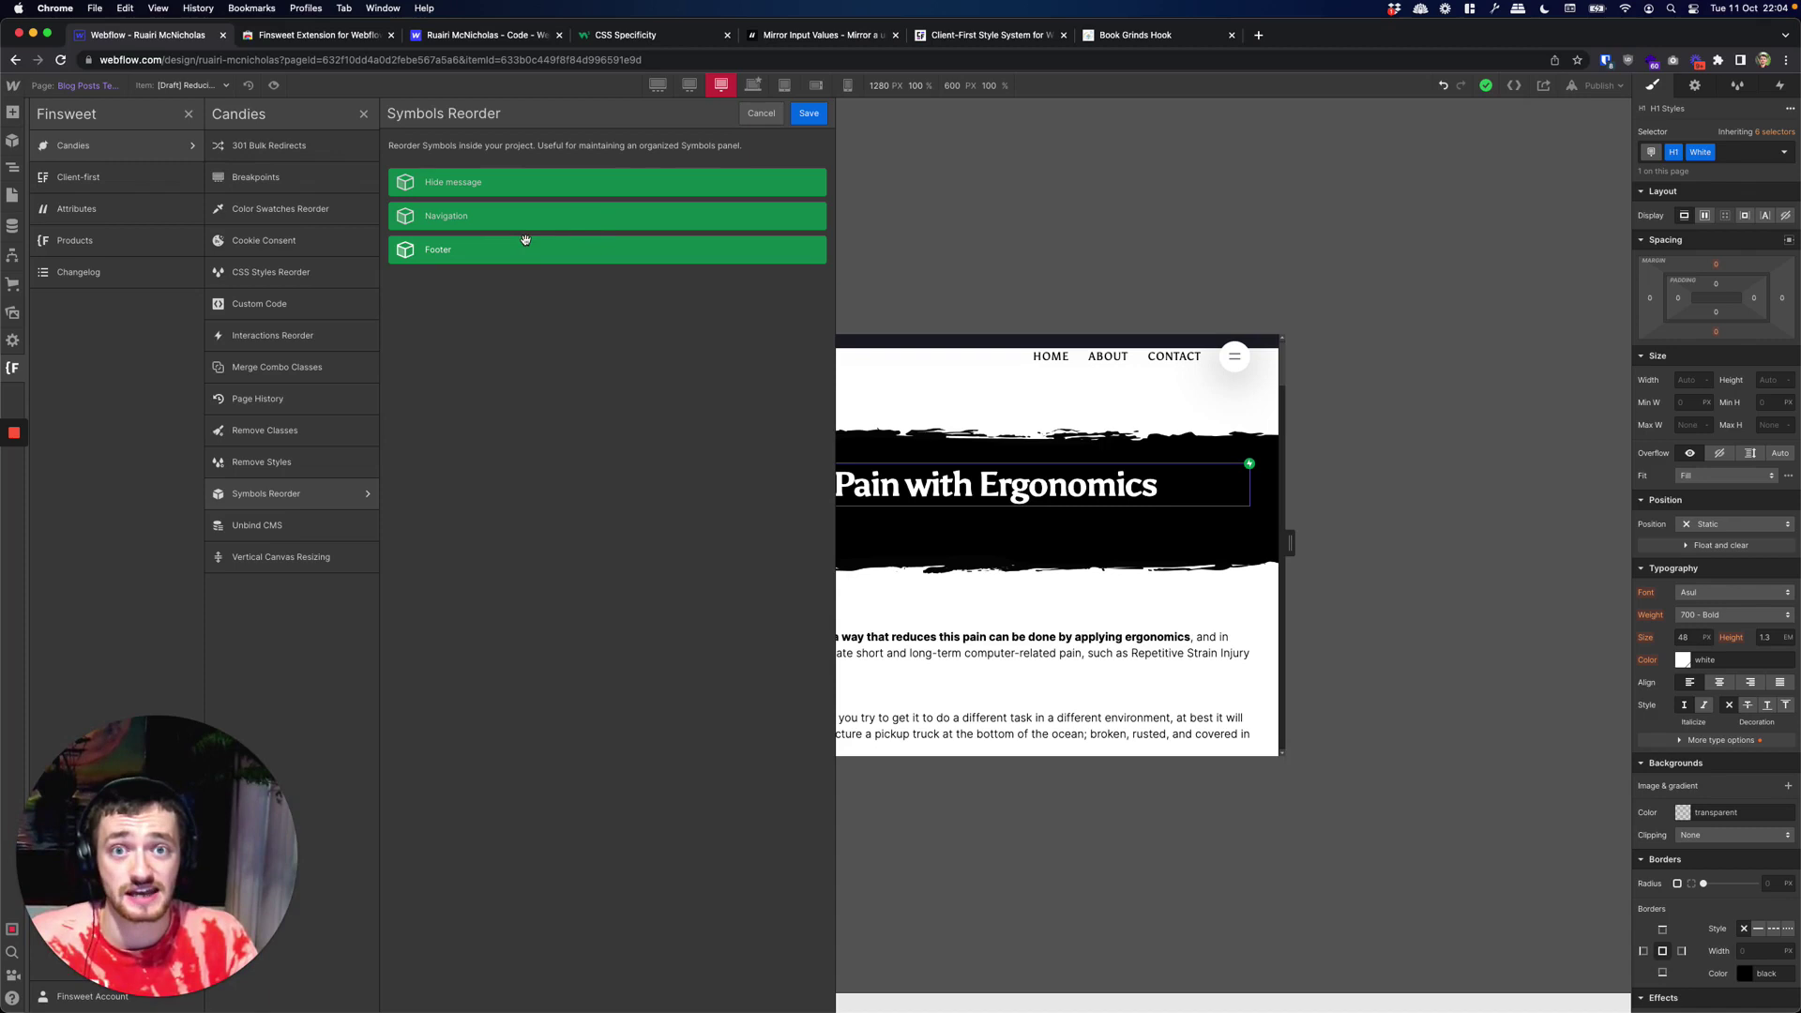
Step: Glance at Unbind CMS, then switch the canvas to the Blog page from the Pages list
left_click(290, 525)
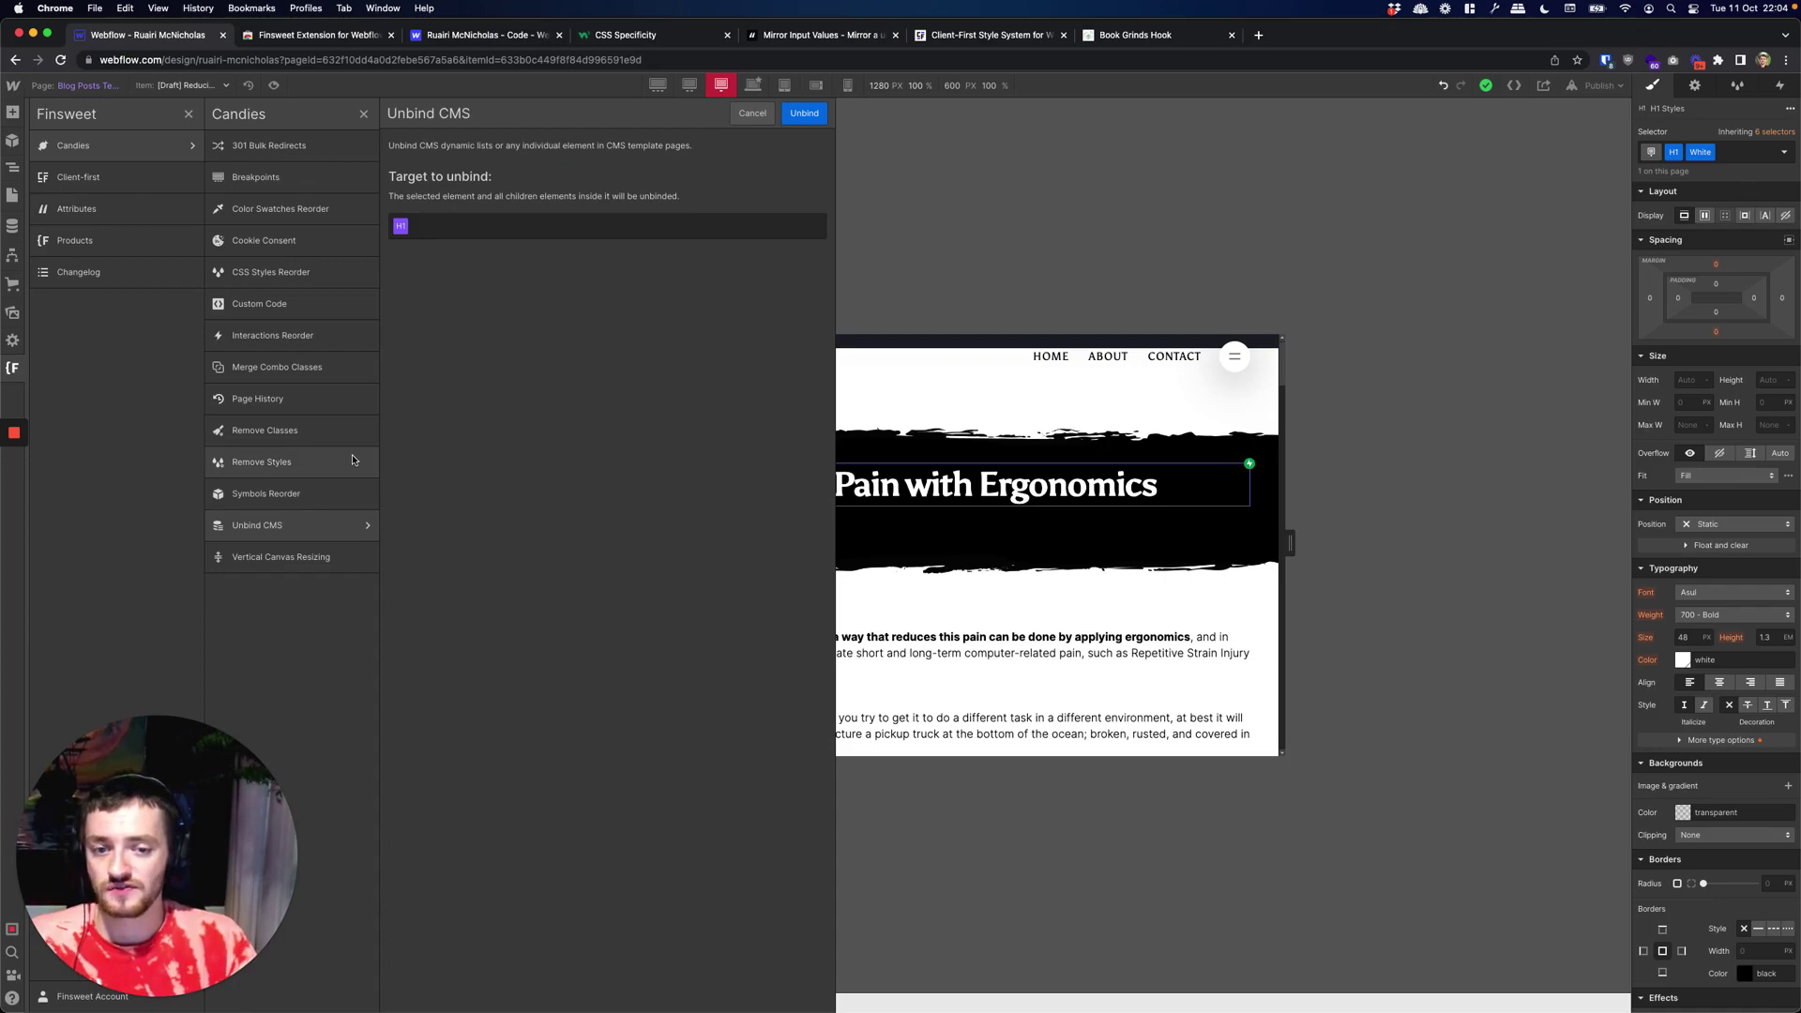
left_click(936, 221)
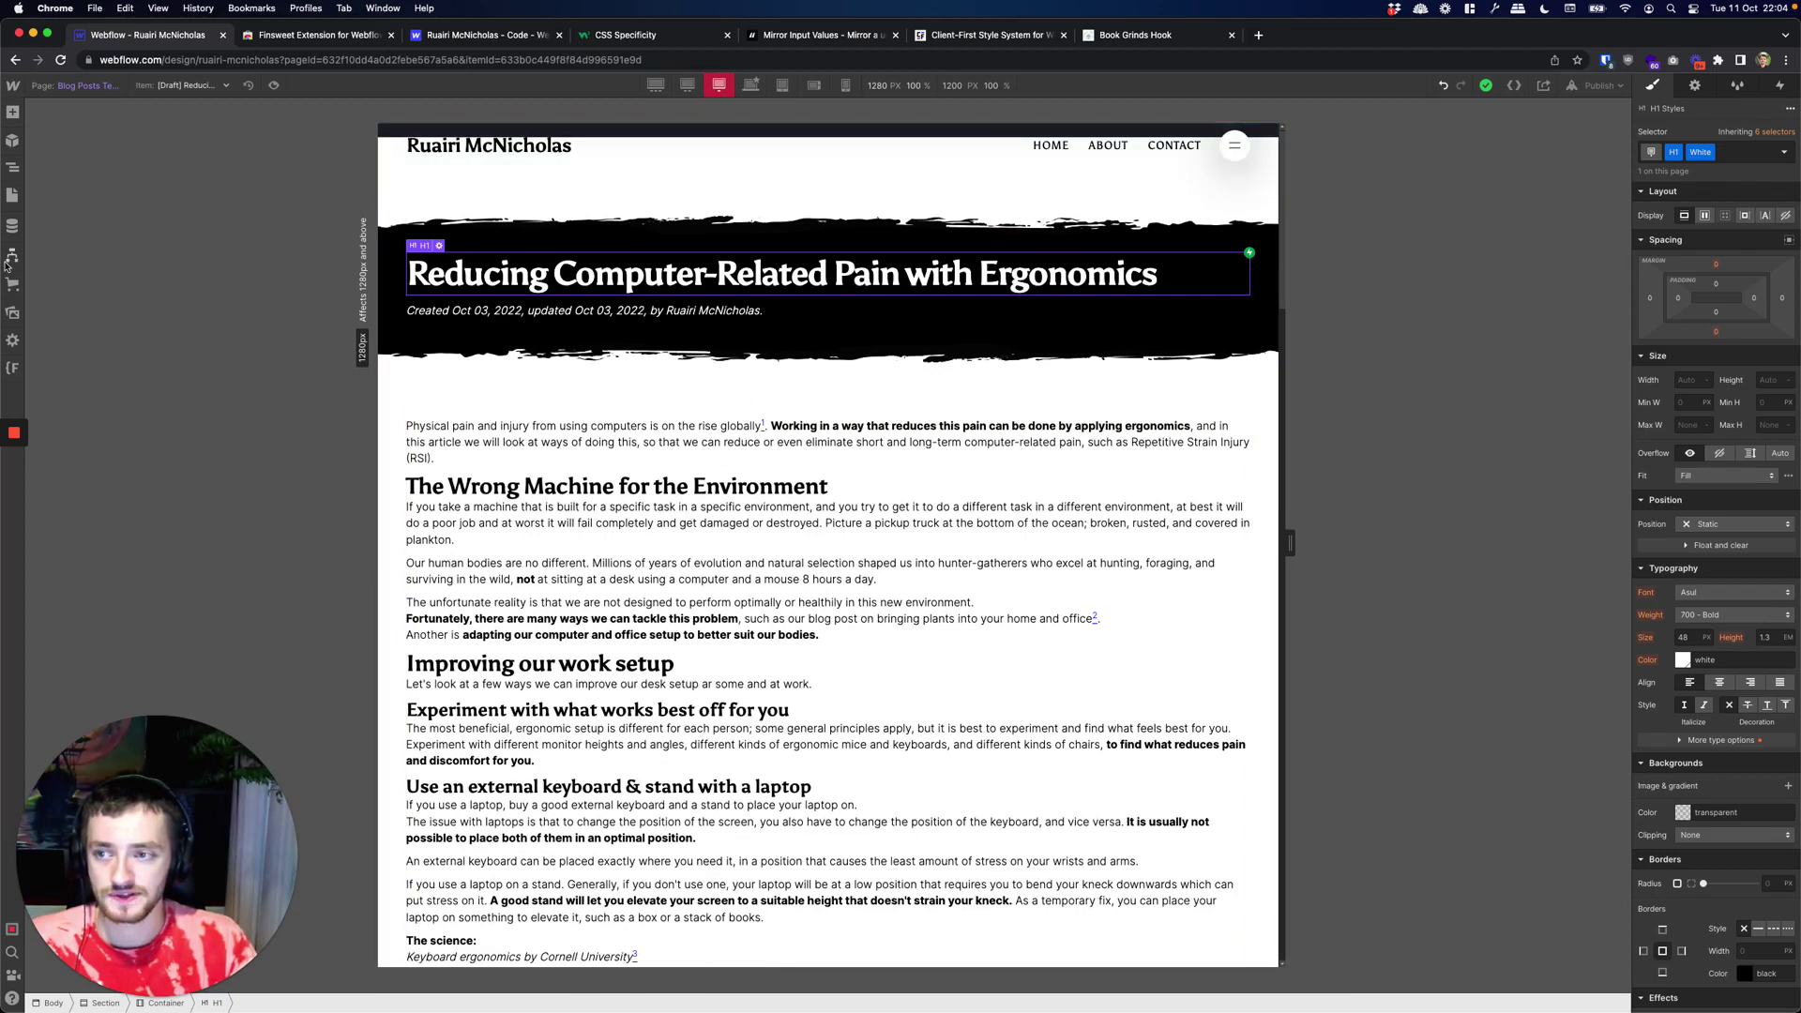
left_click(12, 195)
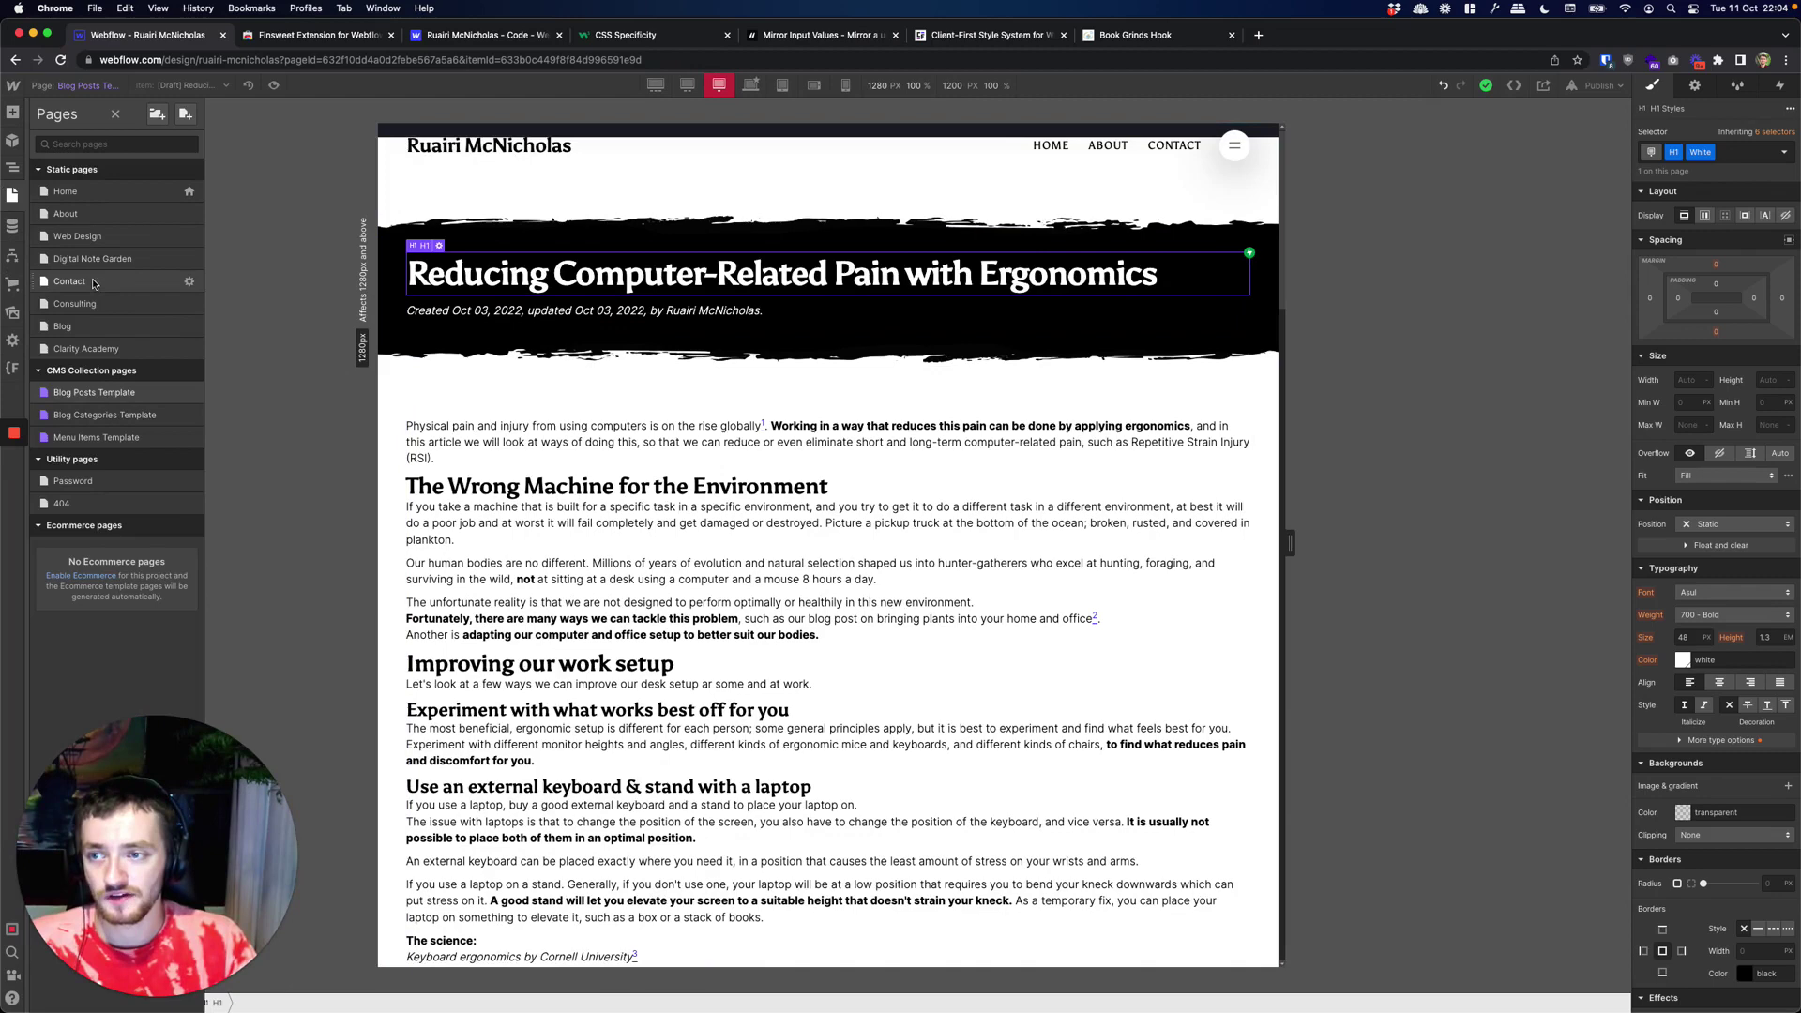
left_click(81, 335)
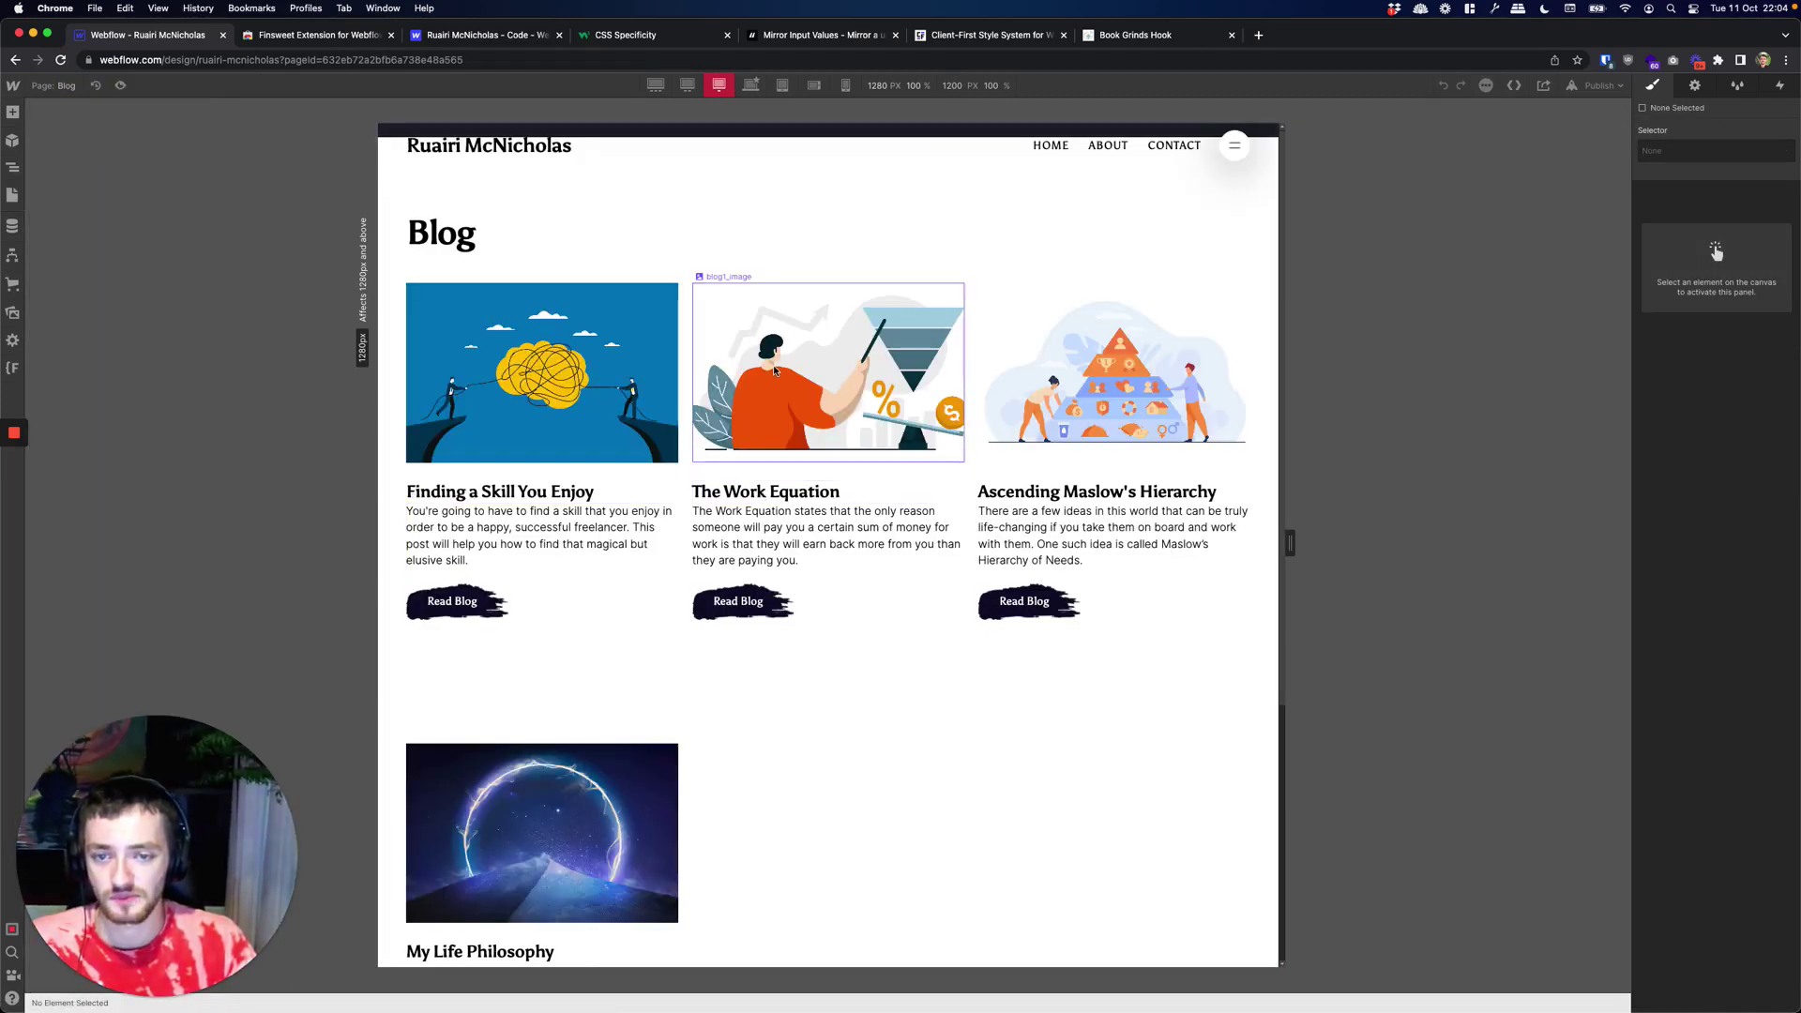
left_click(769, 394)
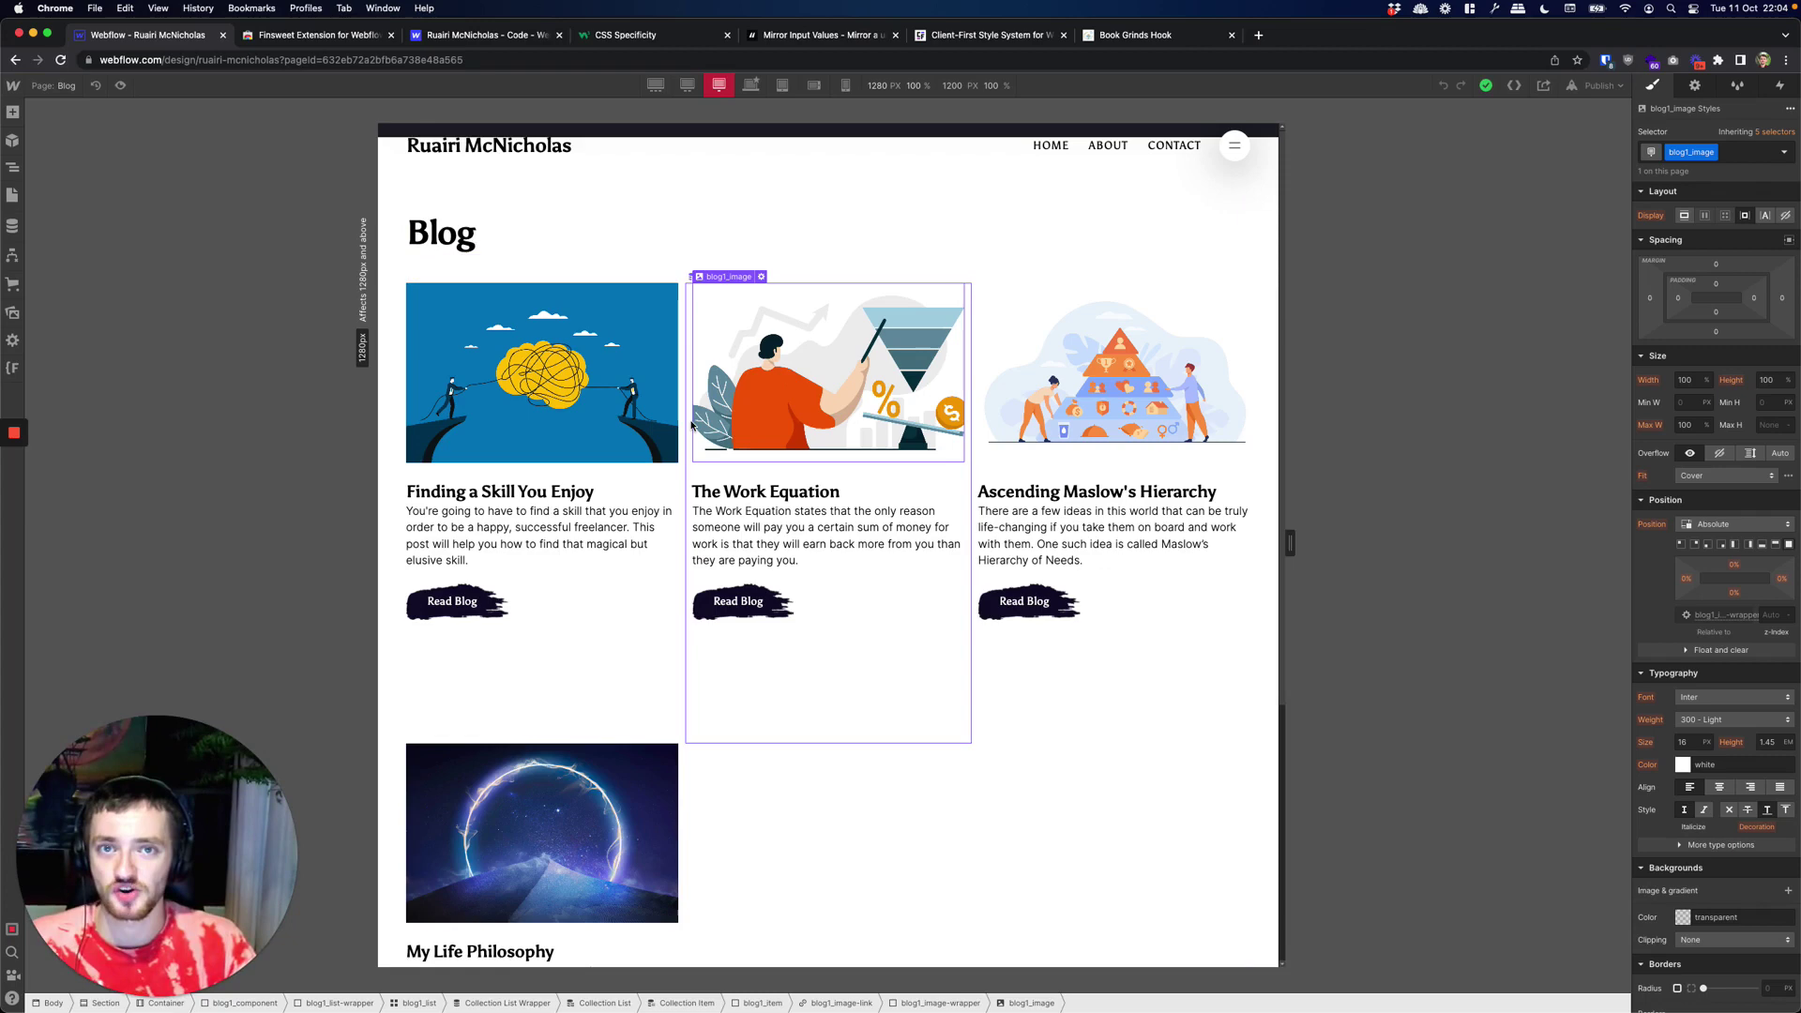
left_click(559, 425)
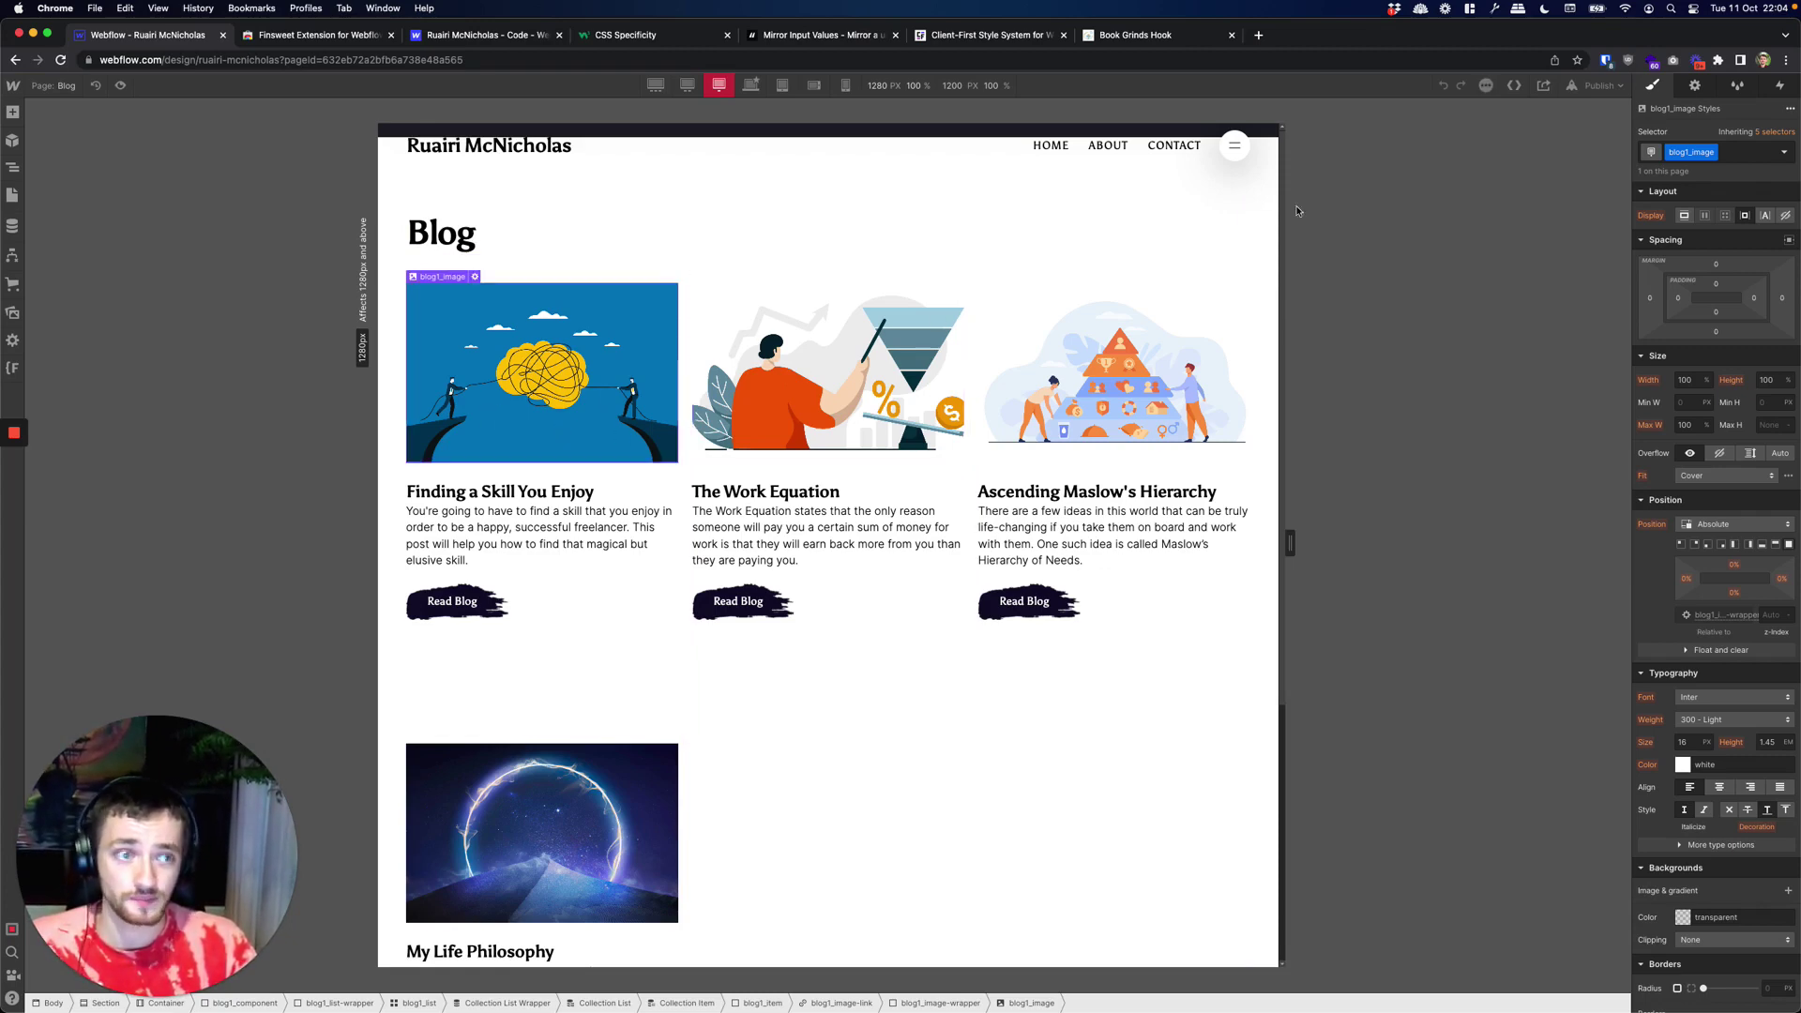
left_click(529, 1004)
left_click(1693, 85)
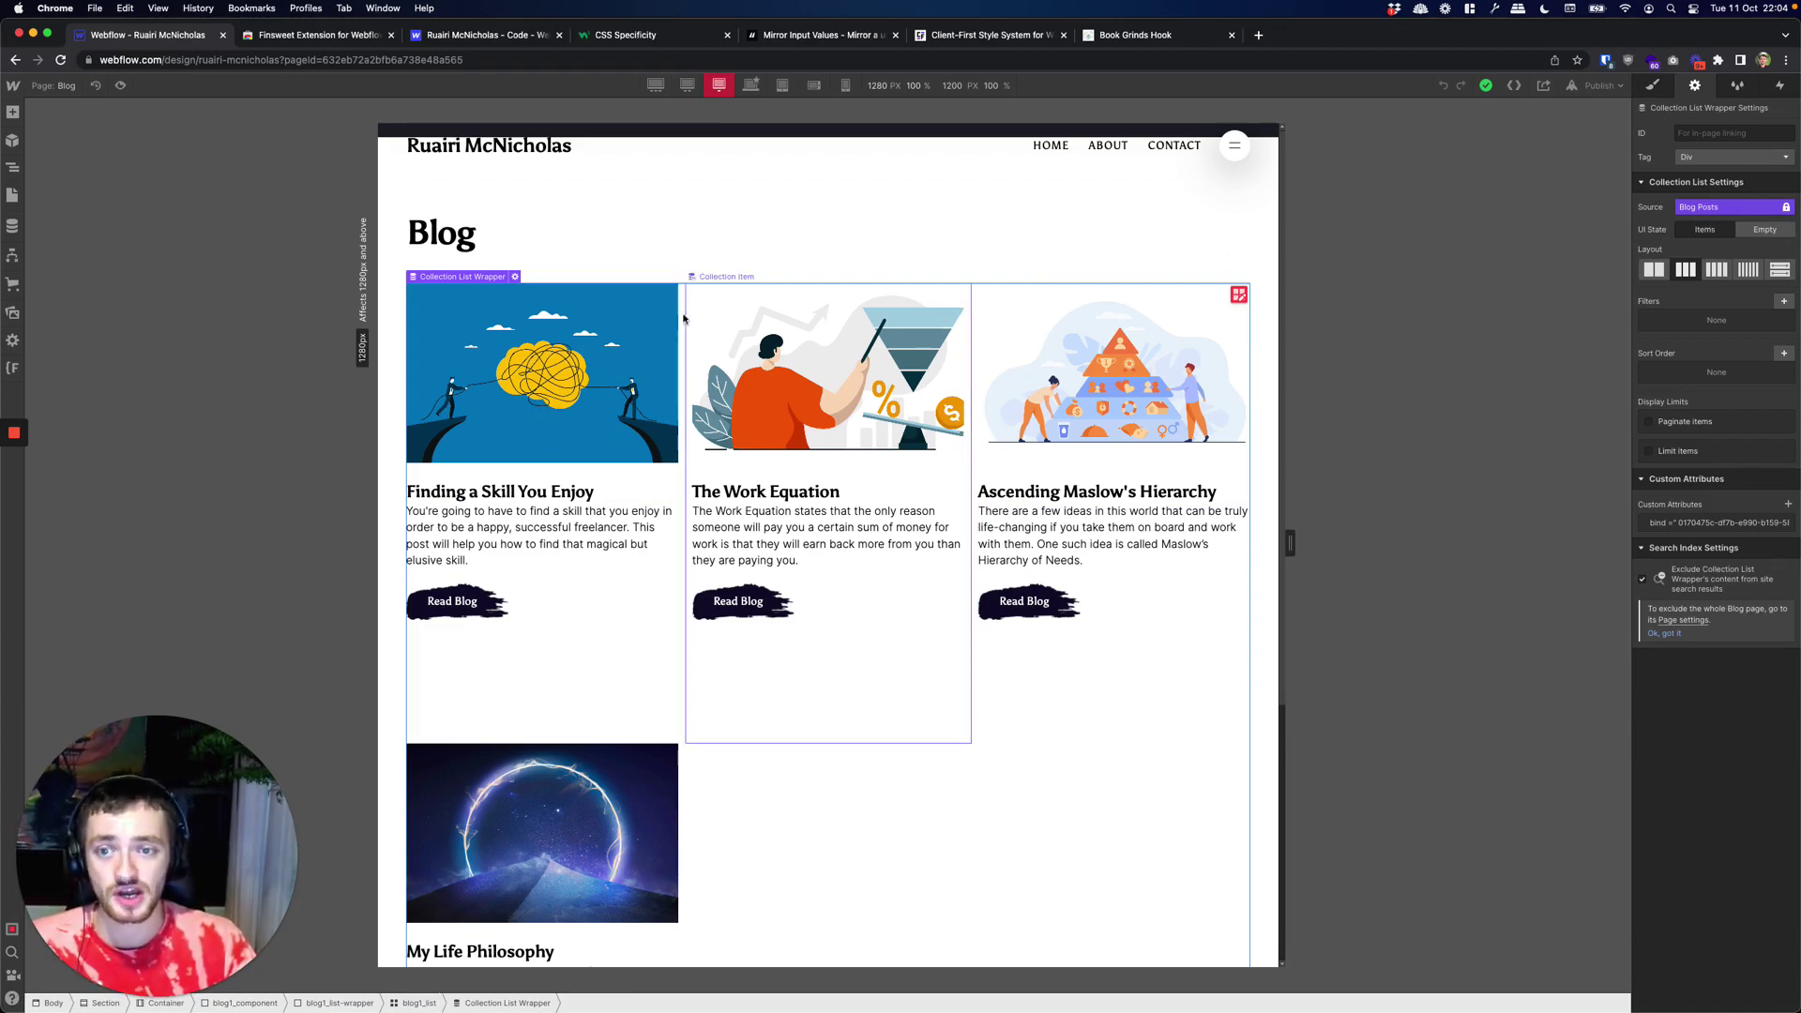
left_click(542, 375)
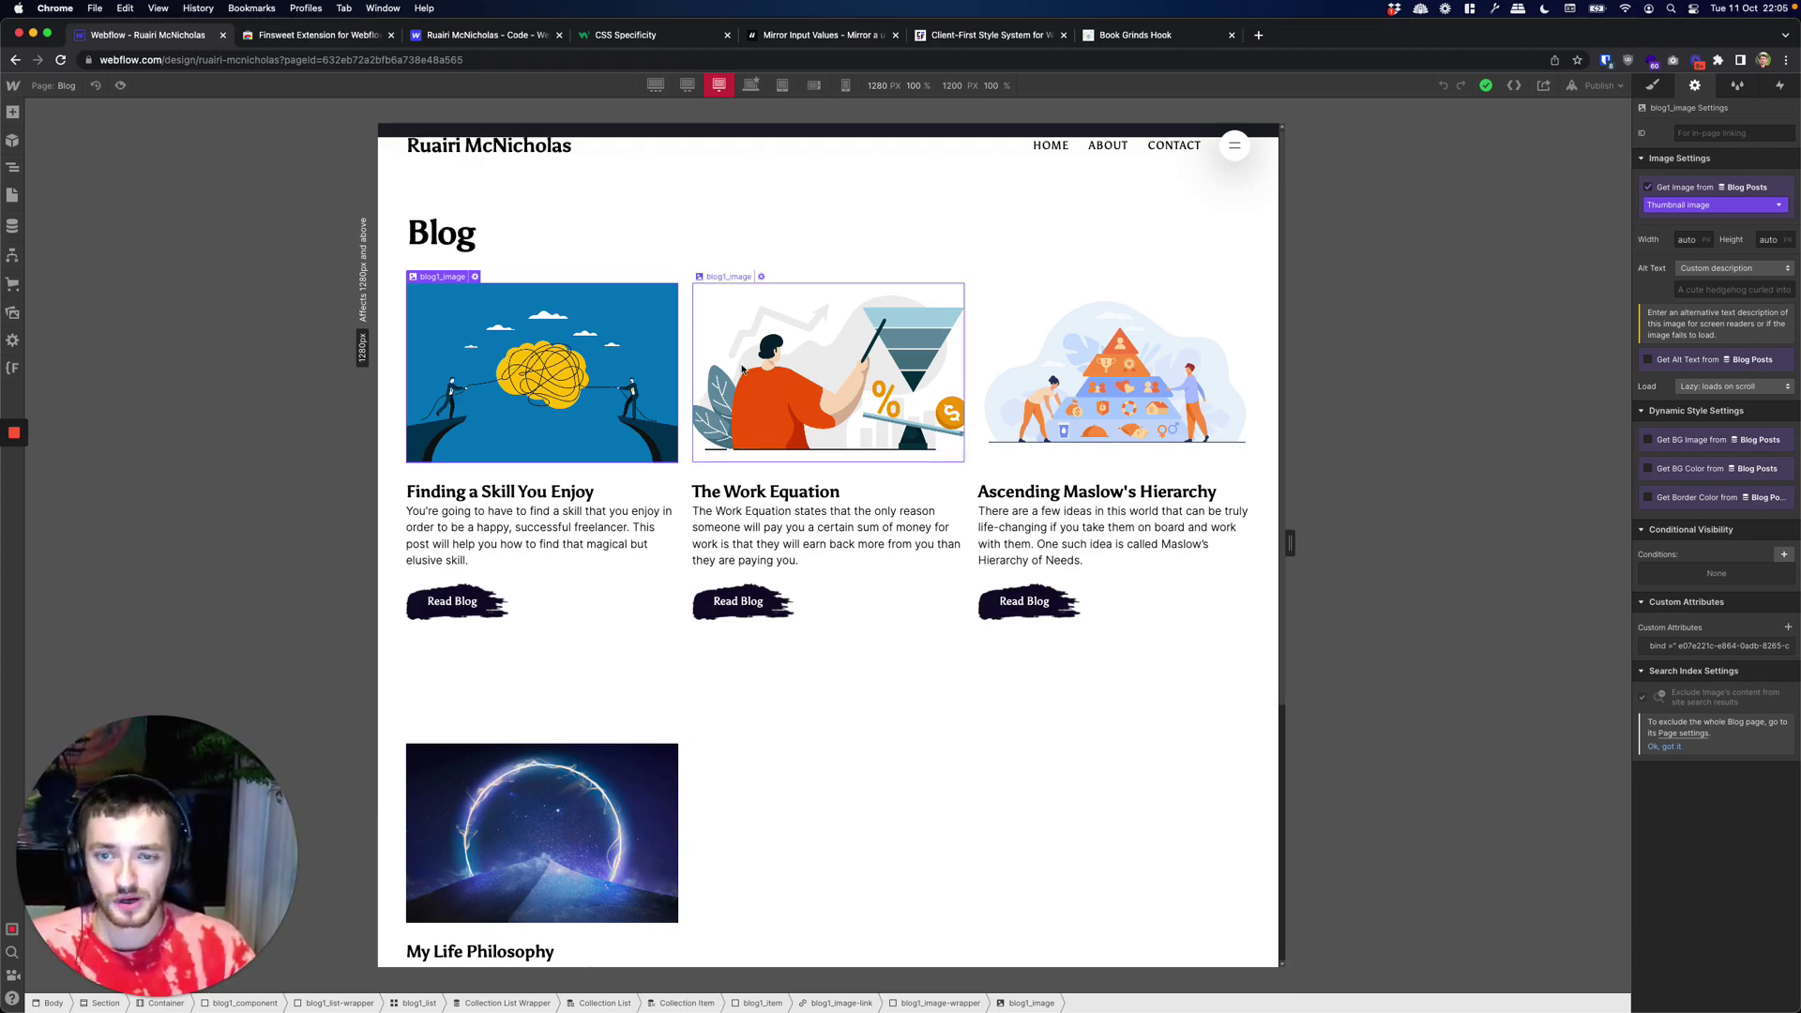
left_click(759, 440)
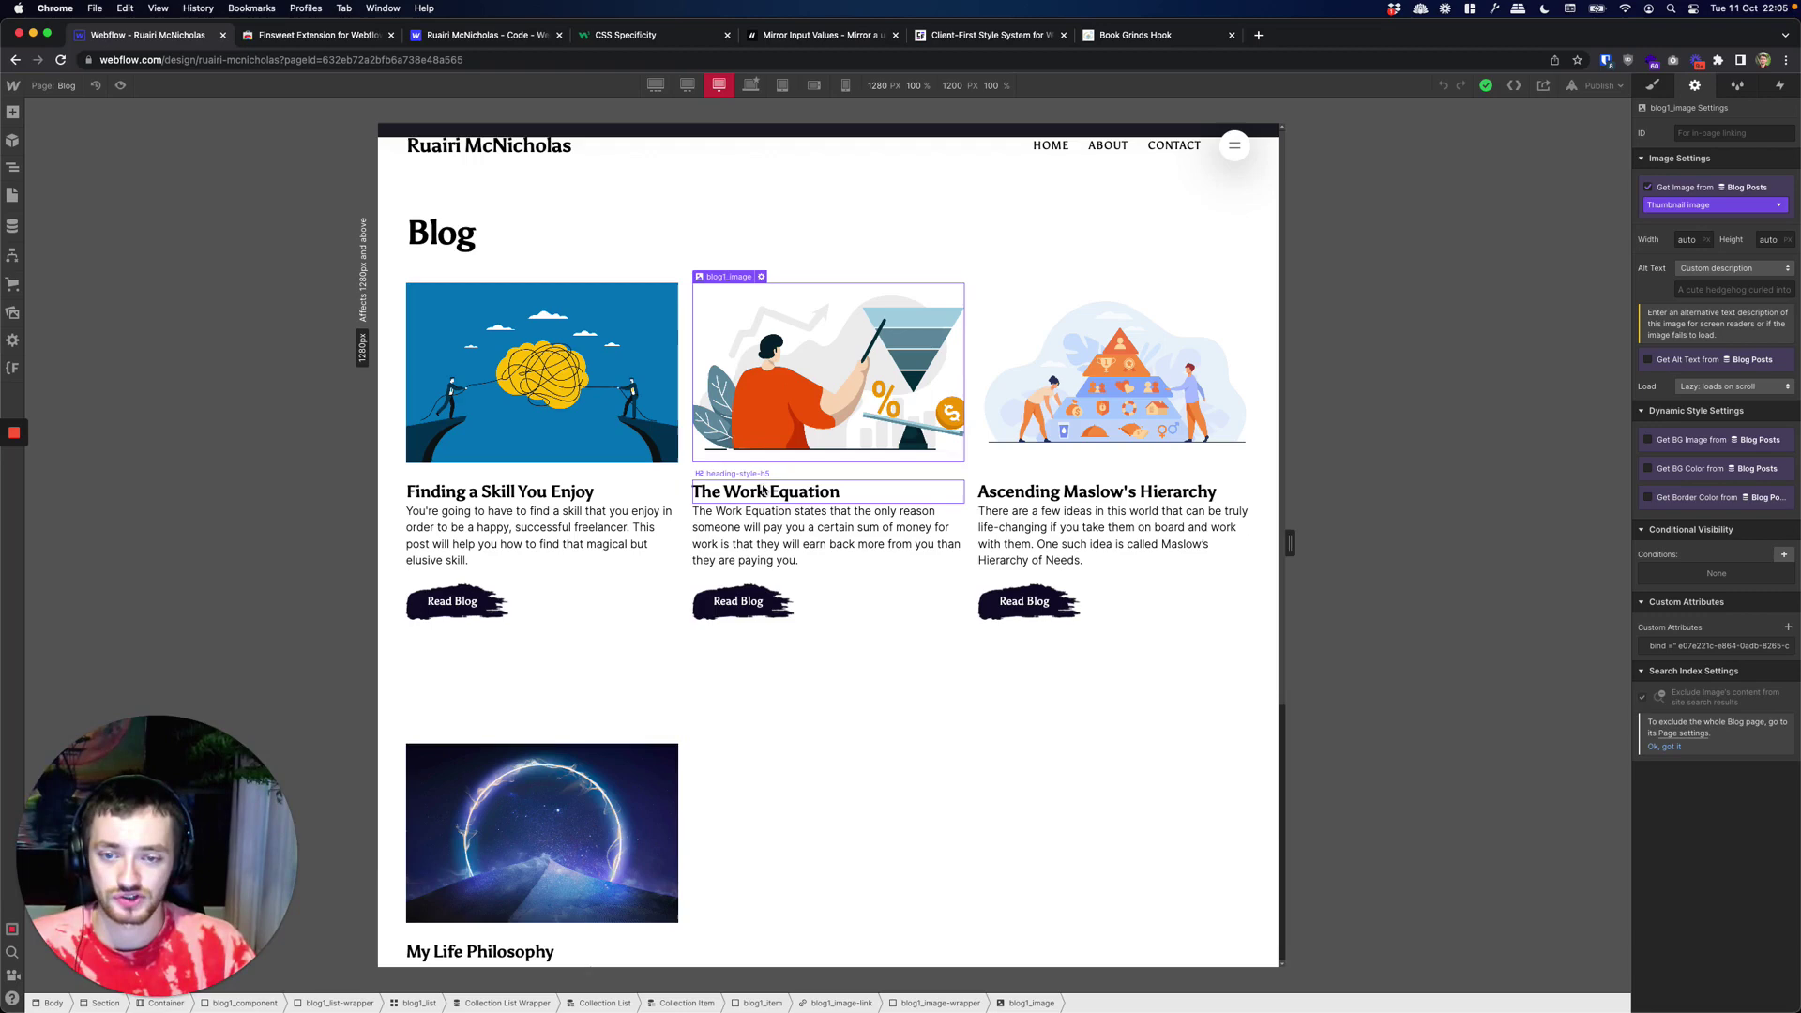
left_click(741, 601)
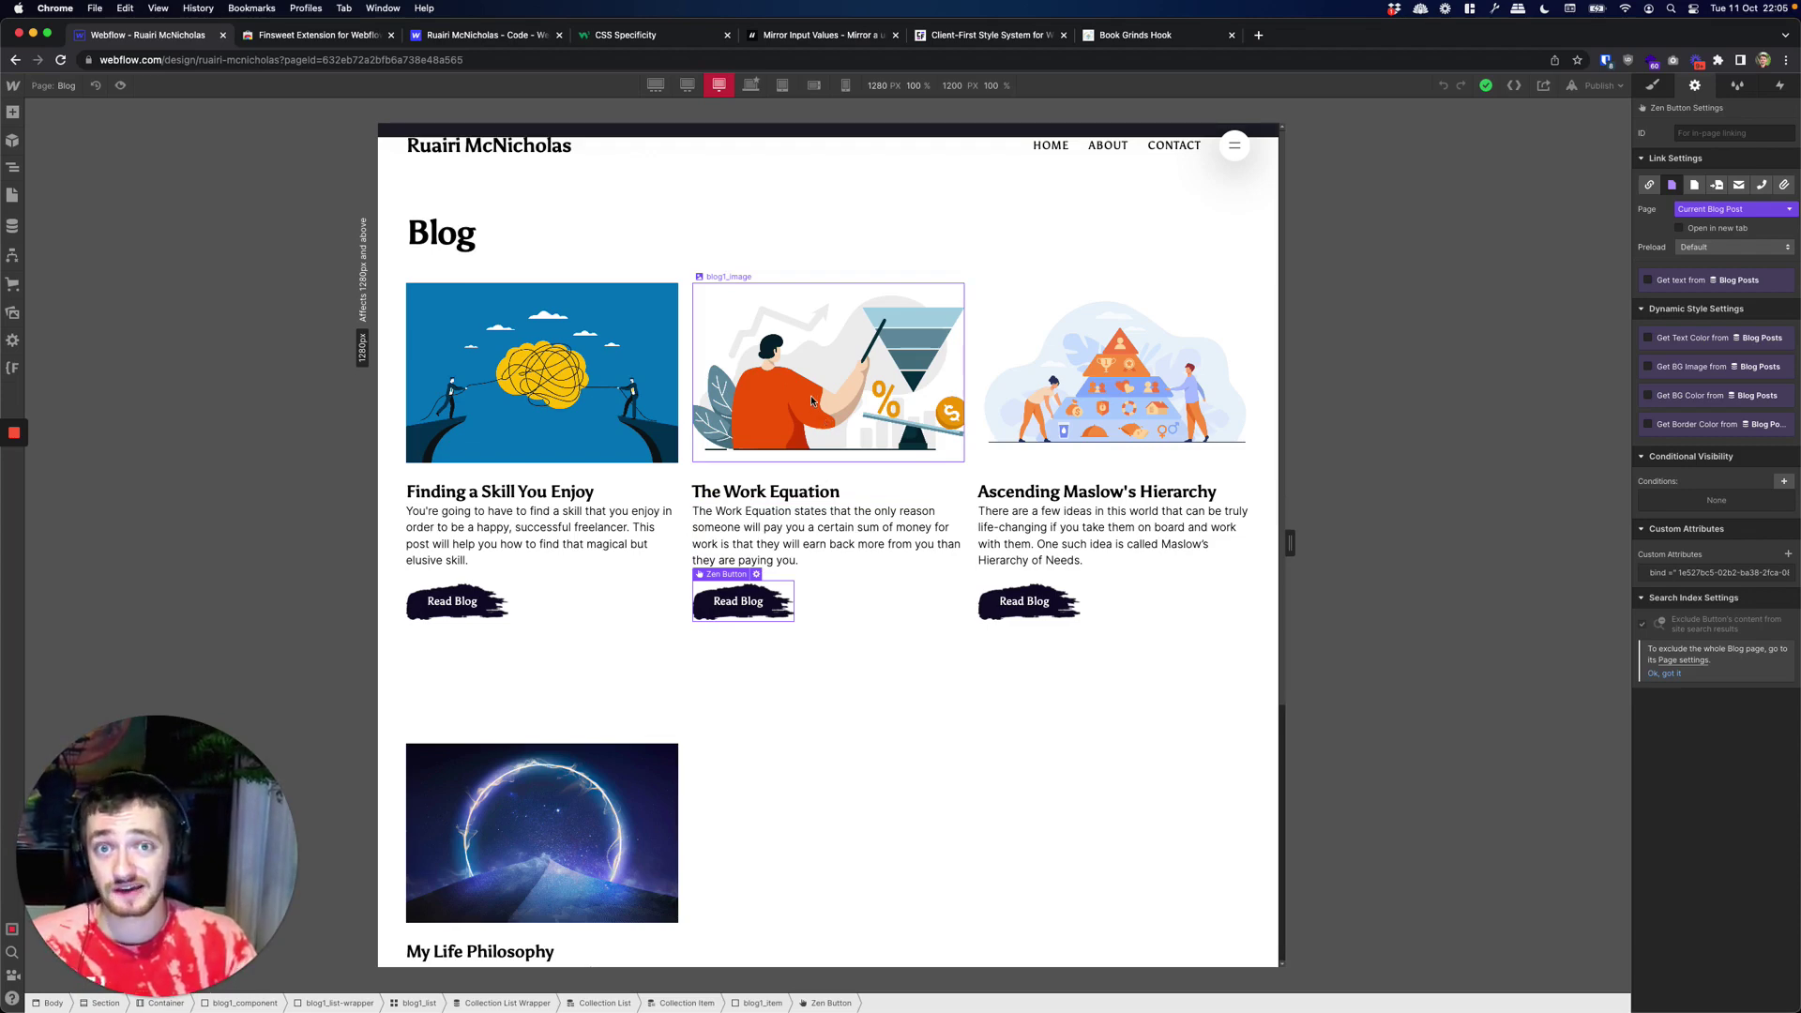
Step: Open the Vertical Canvas Resizing candy and shorten the canvas height to 952 px
left_click(9, 368)
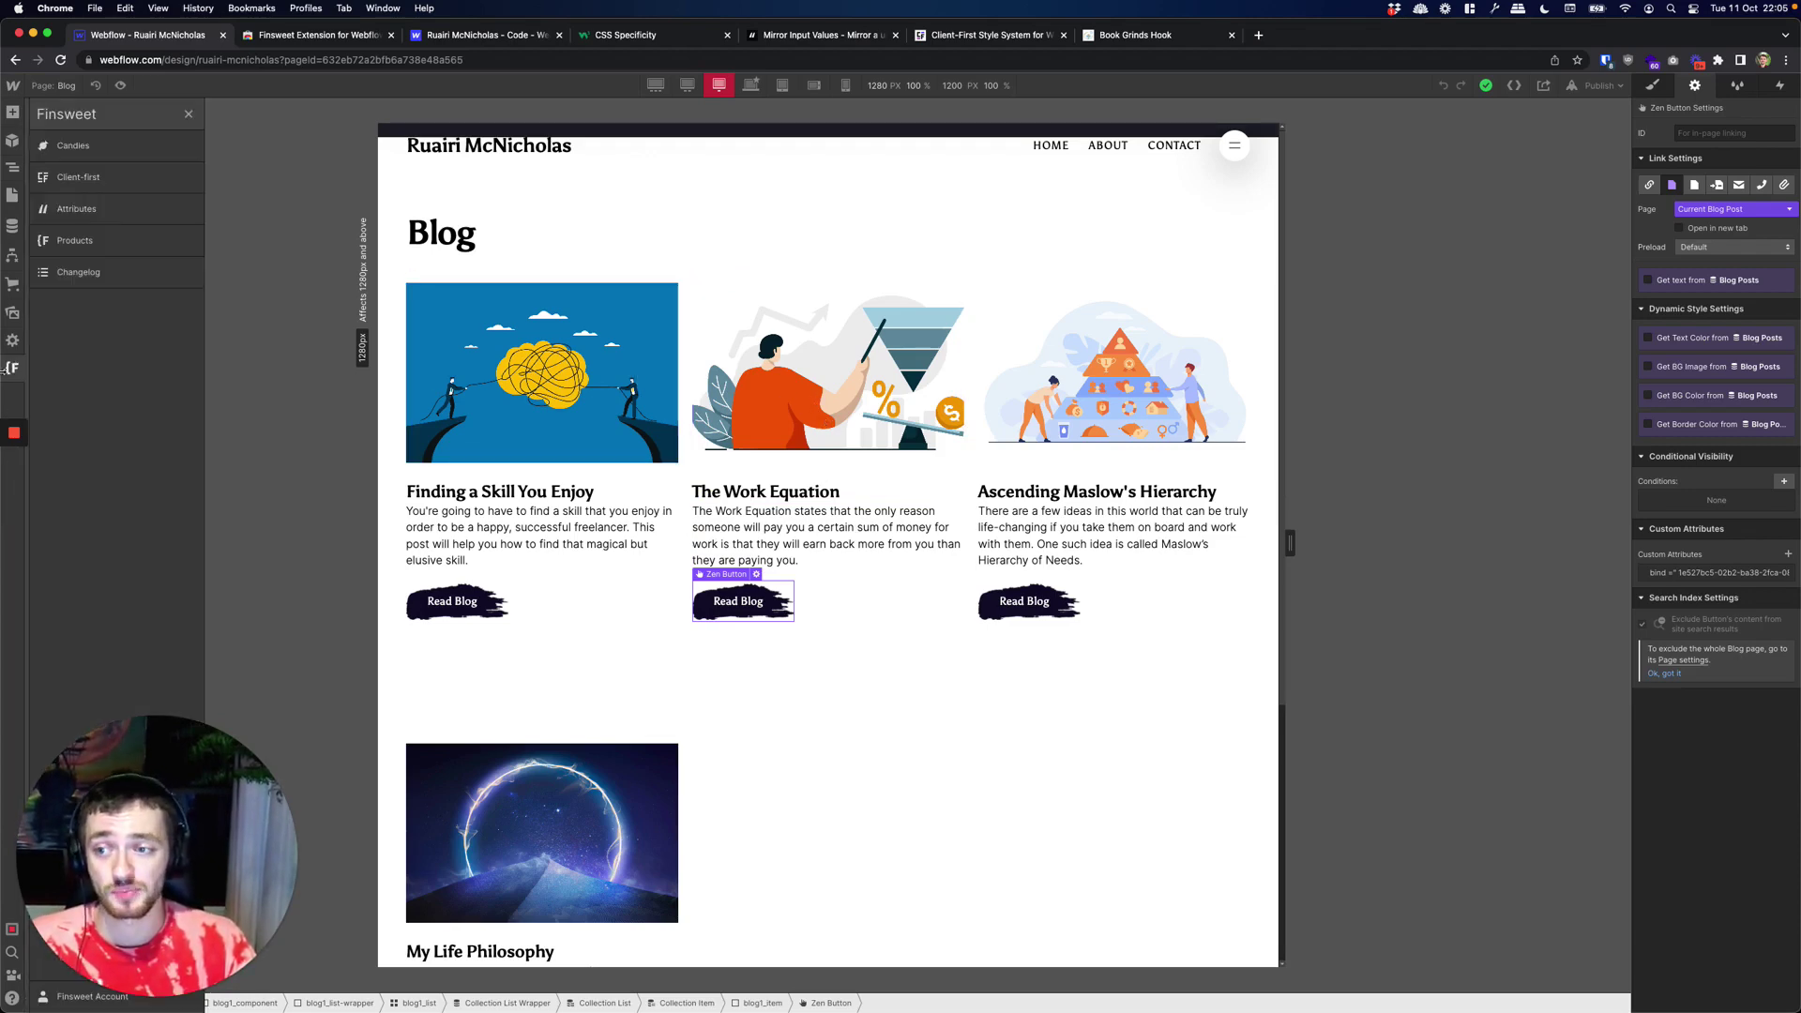
left_click(139, 152)
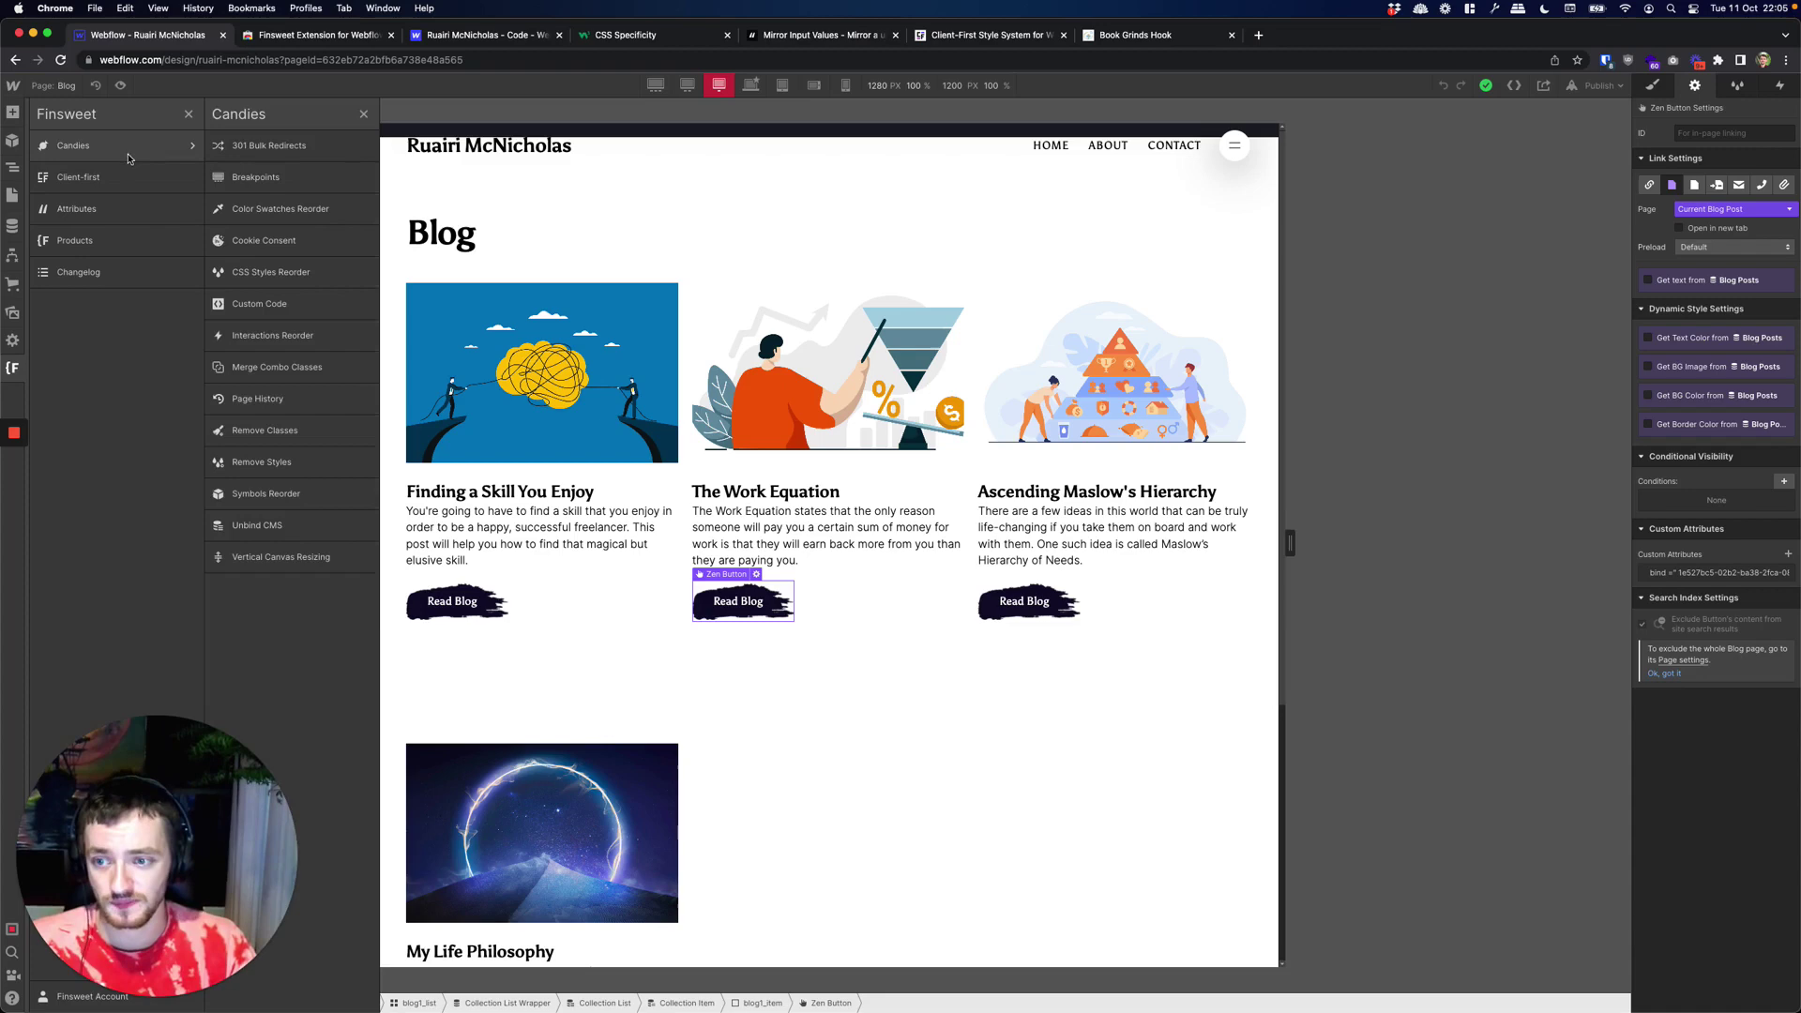
left_click(291, 559)
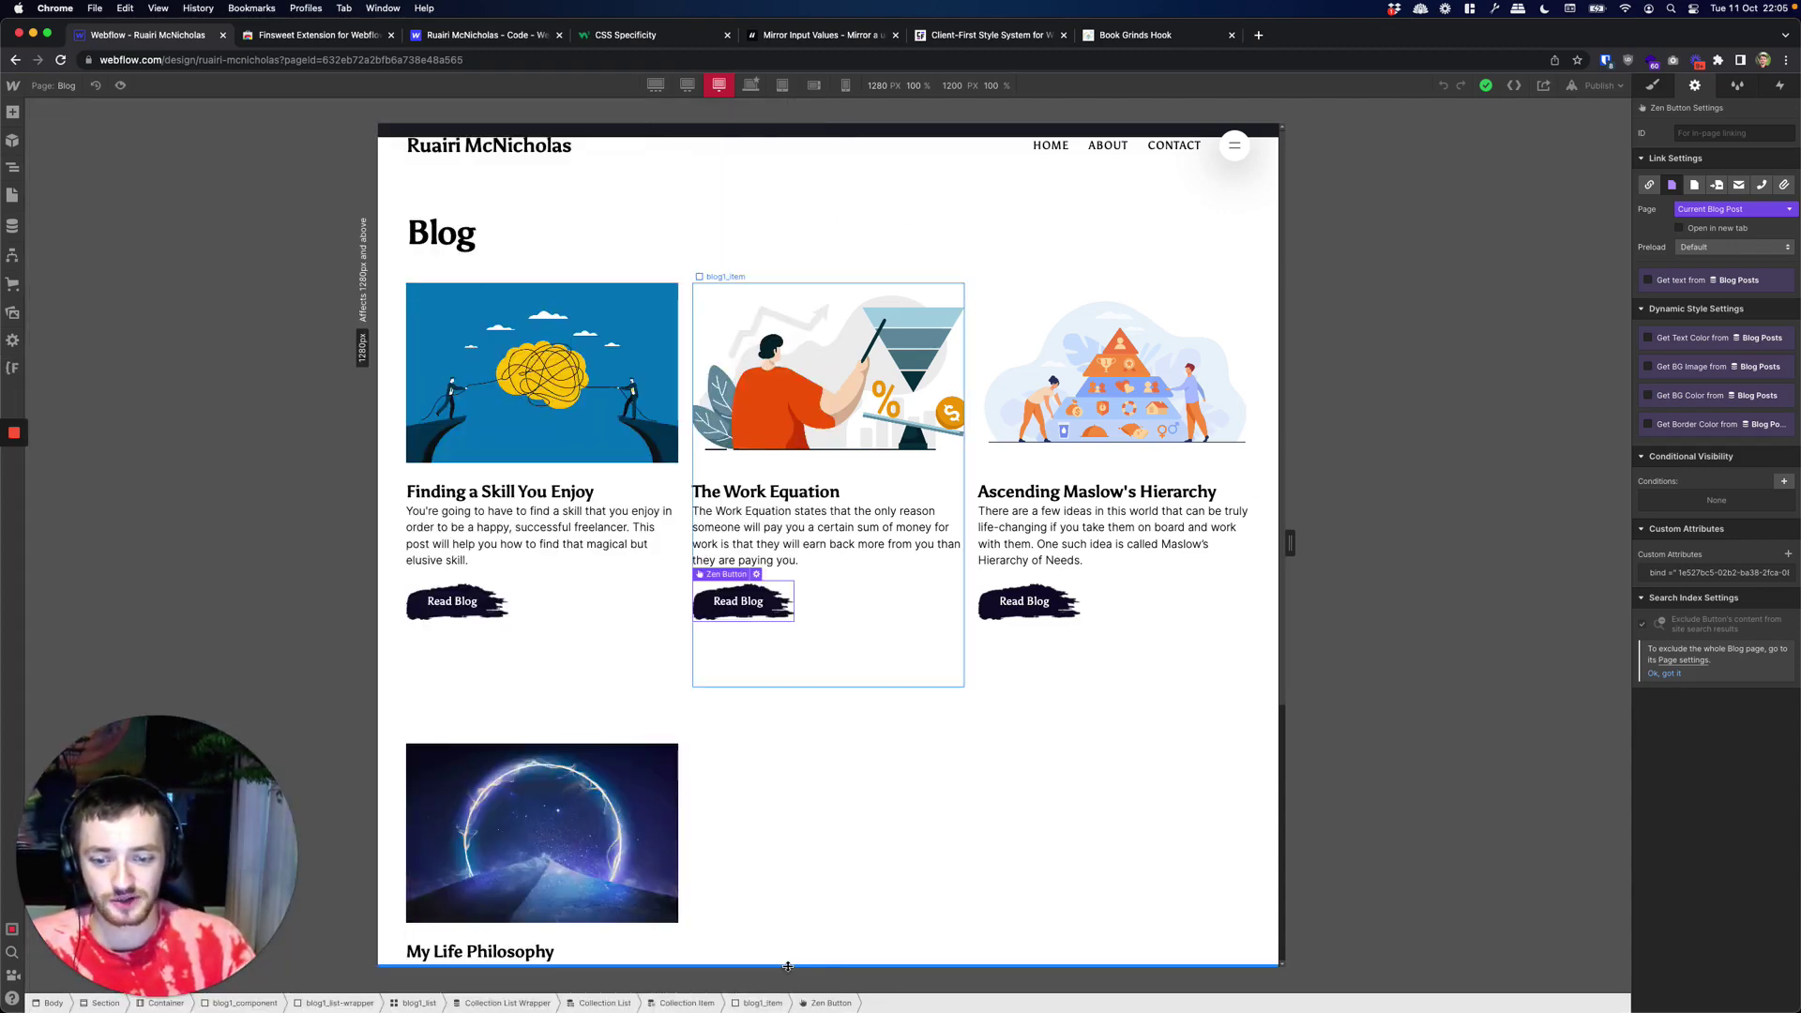
left_click_drag(788, 966, 791, 929)
Step: Switch to mobile portrait and drag the canvas edges to about 667 px tall
left_click(845, 85)
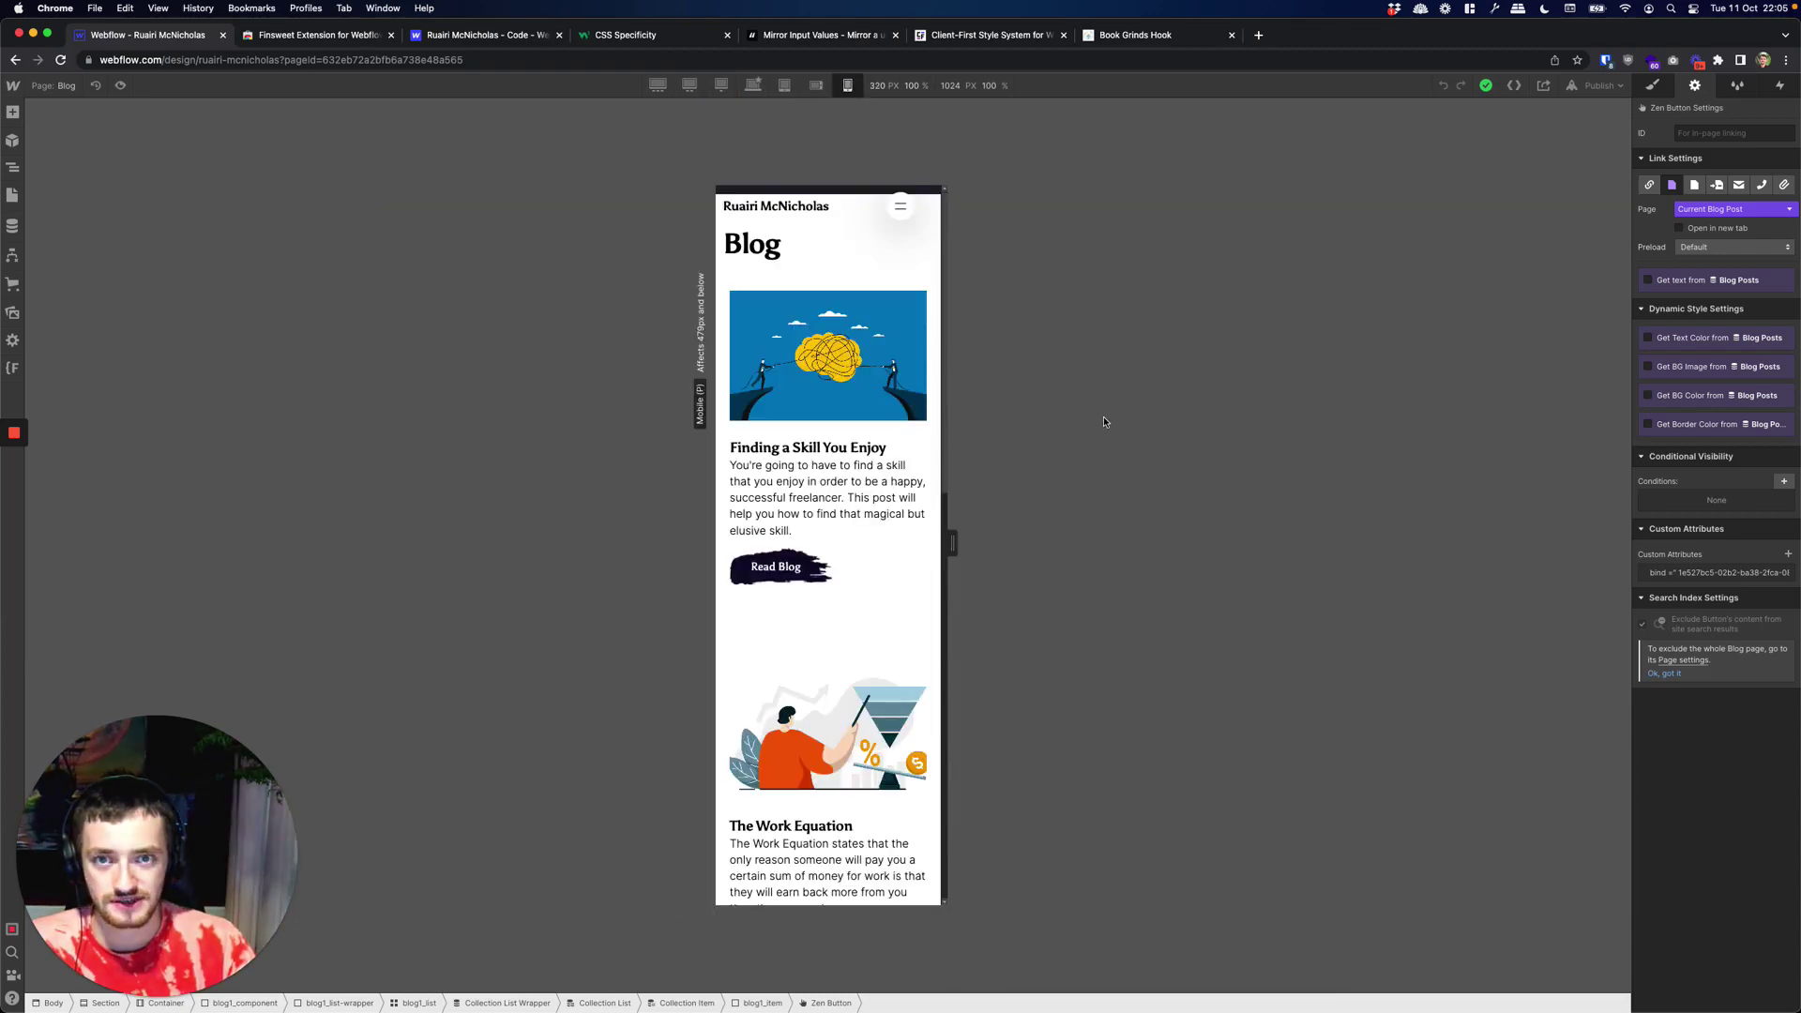
left_click_drag(953, 542, 1008, 543)
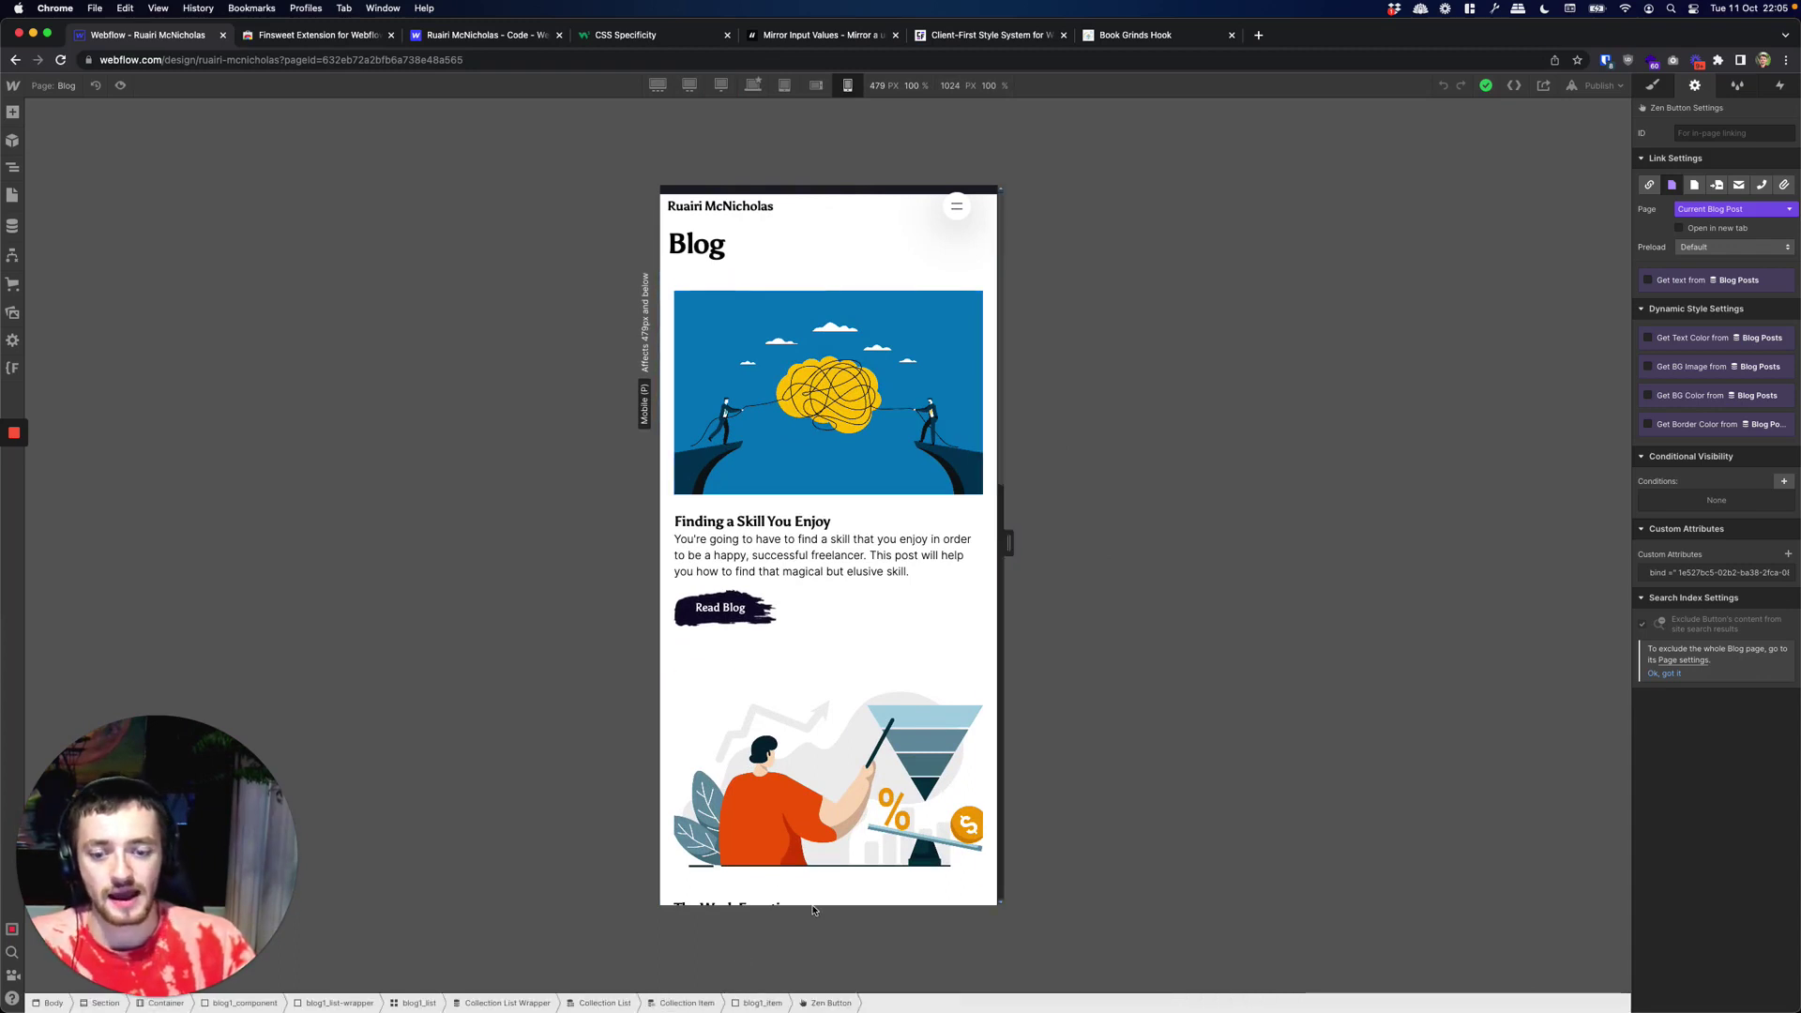
mouse_move(814, 905)
left_mouse_down()
mouse_move(816, 940)
mouse_move(816, 909)
left_mouse_up()
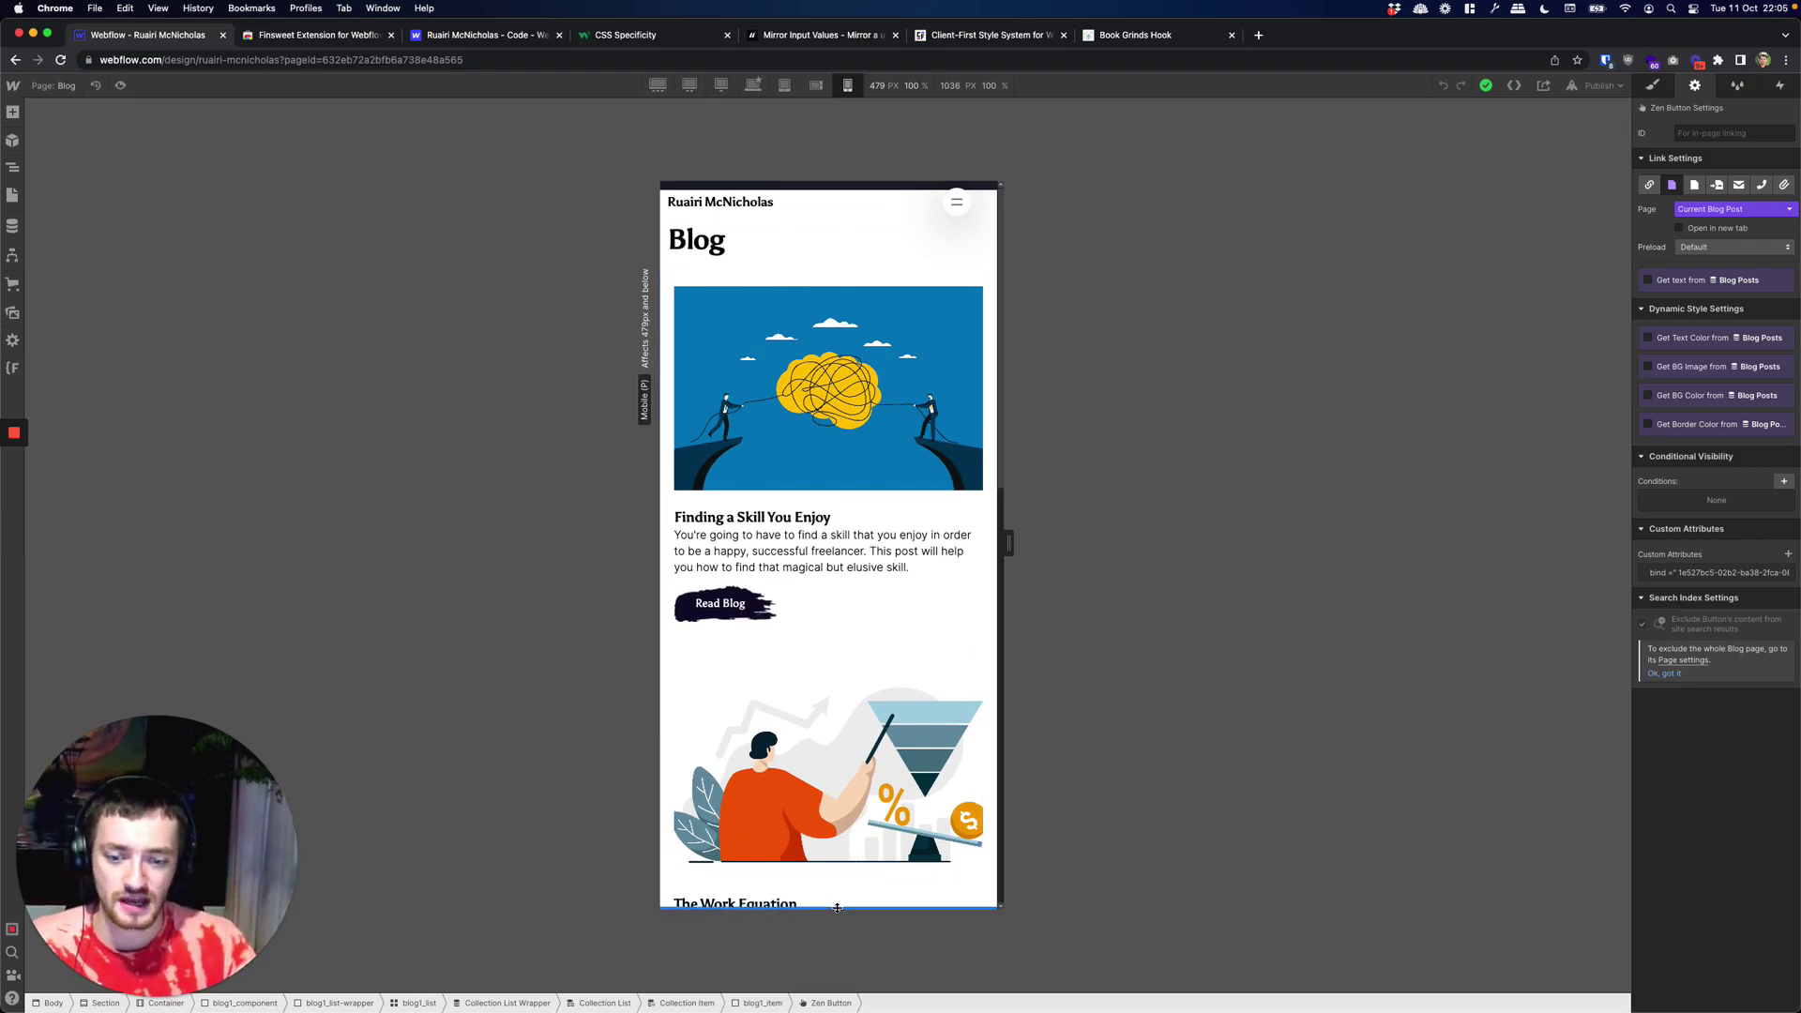
left_click_drag(837, 908, 845, 778)
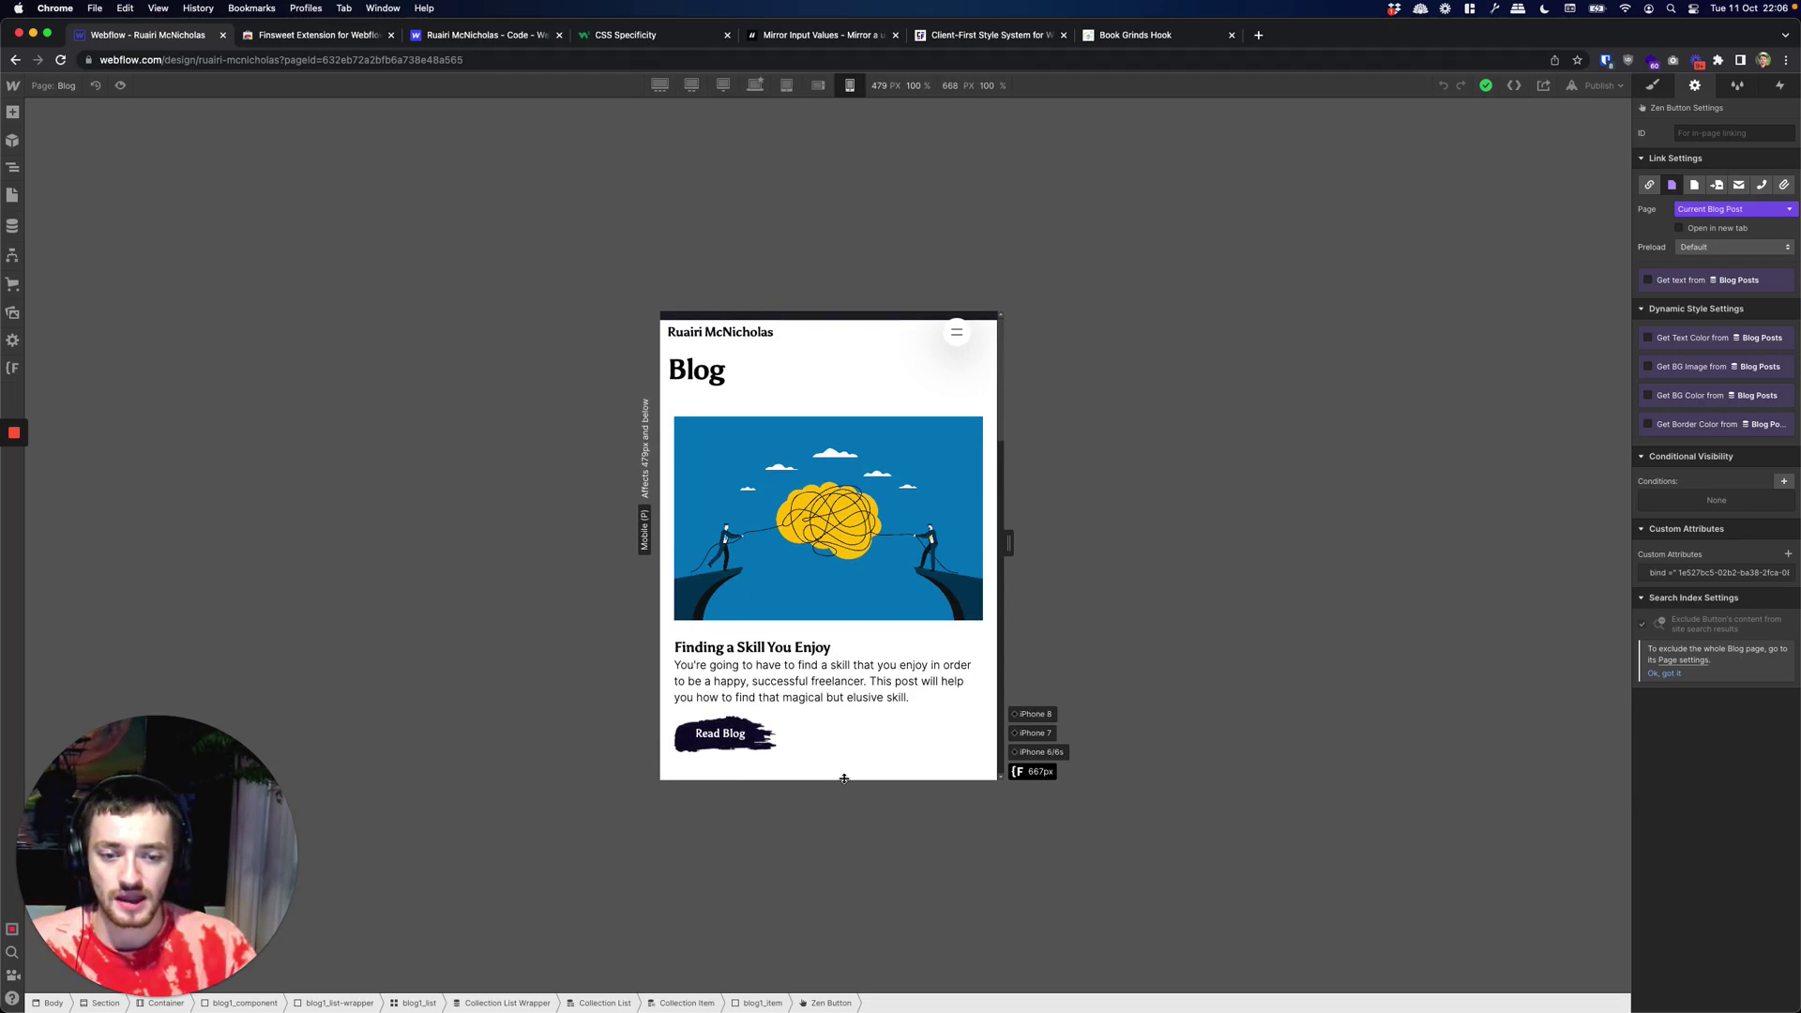
left_click_drag(844, 778, 888, 804)
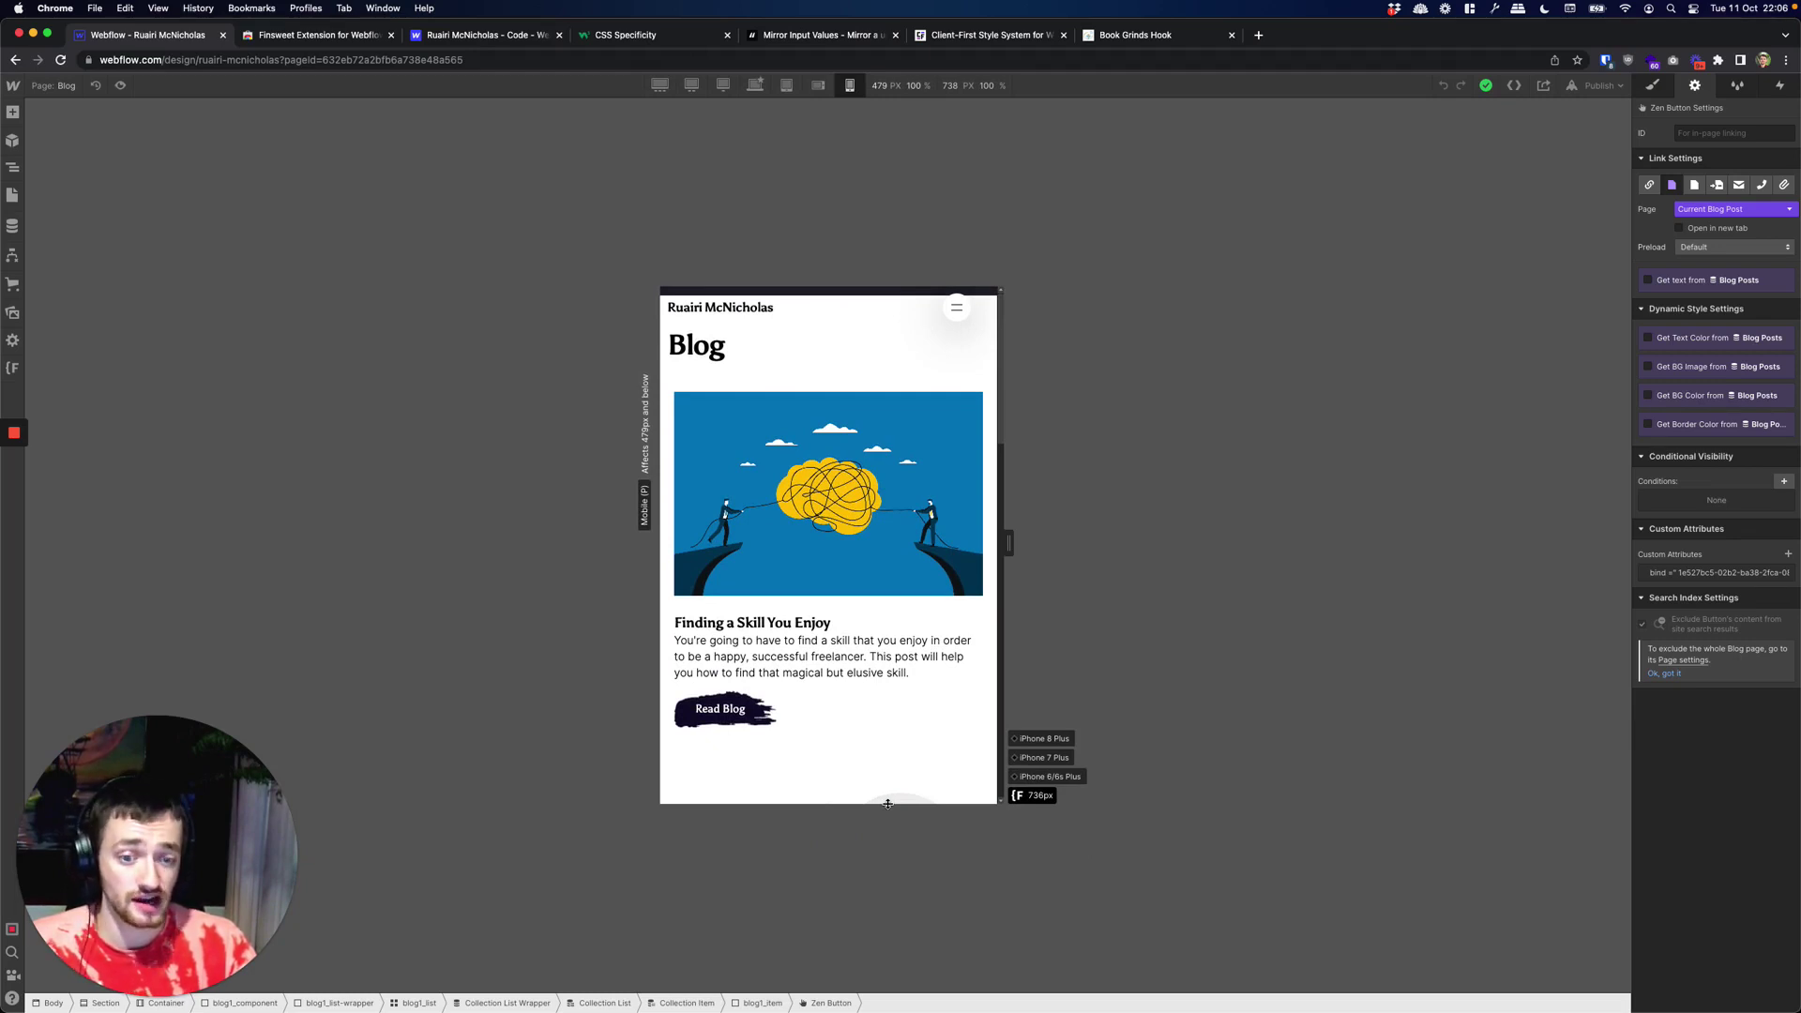
mouse_move(1011, 548)
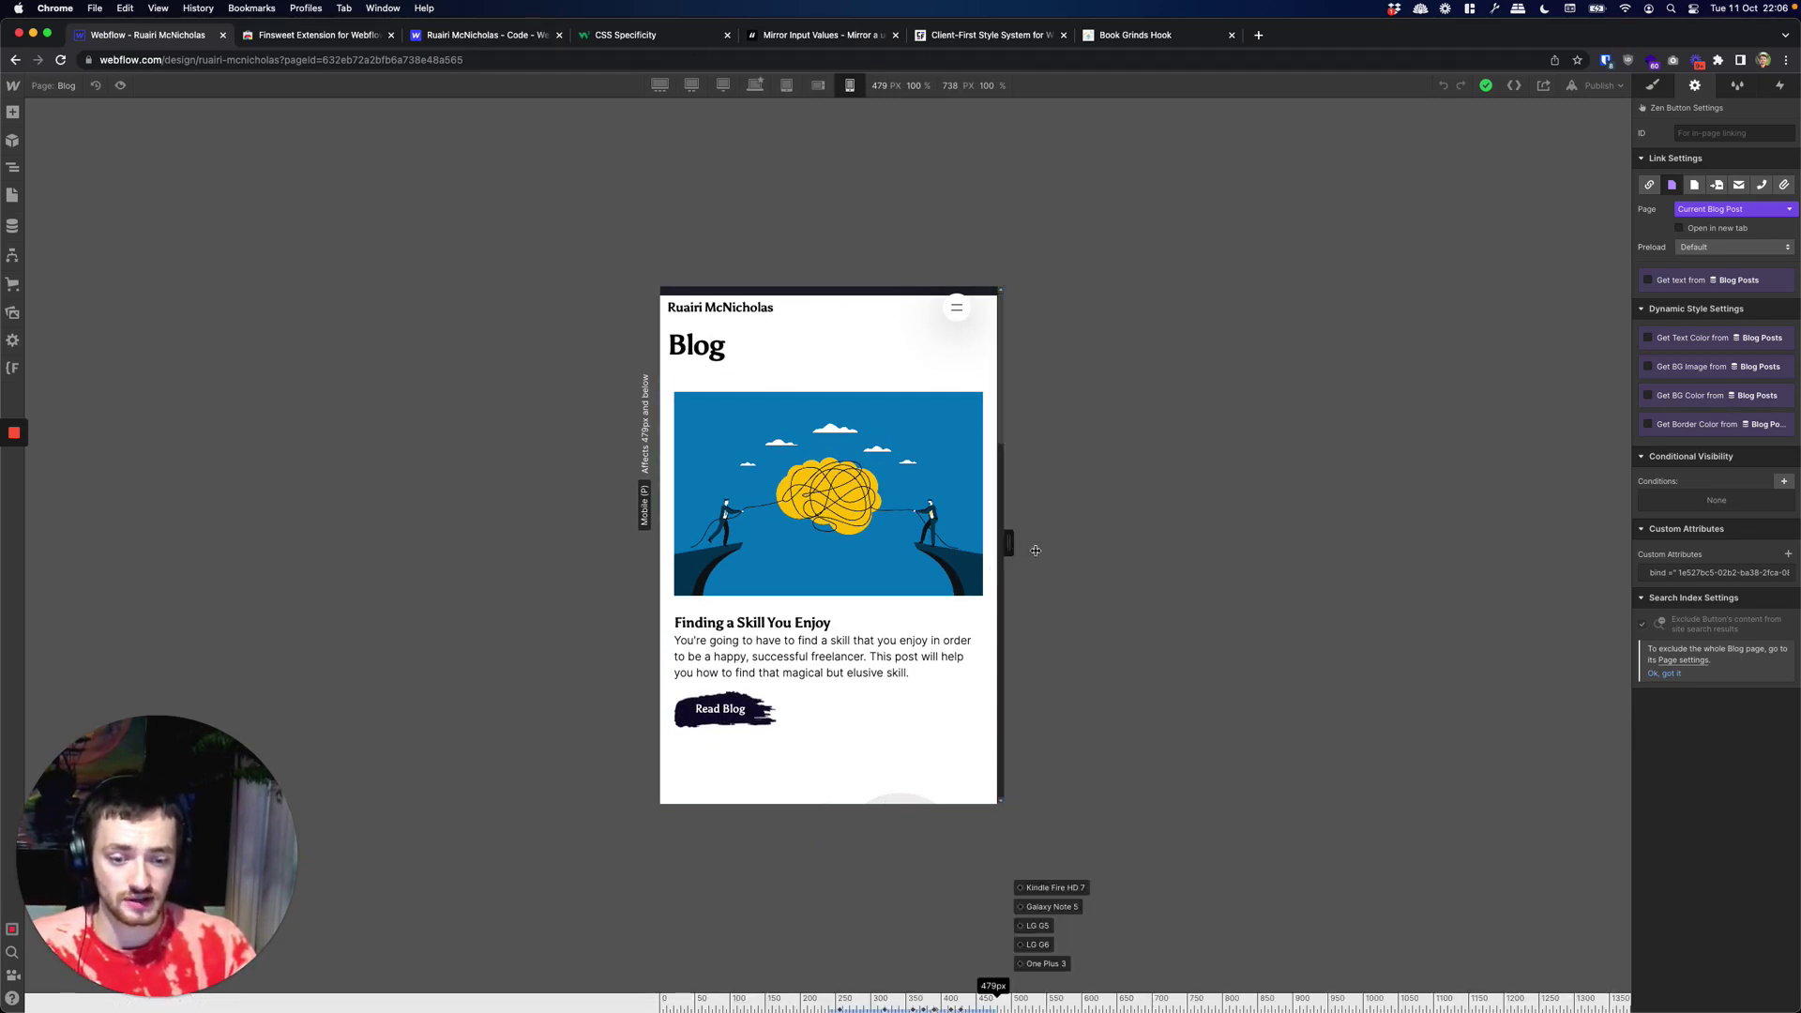
mouse_move(1009, 544)
left_mouse_down()
mouse_move(940, 549)
mouse_move(992, 544)
left_mouse_up()
mouse_move(834, 791)
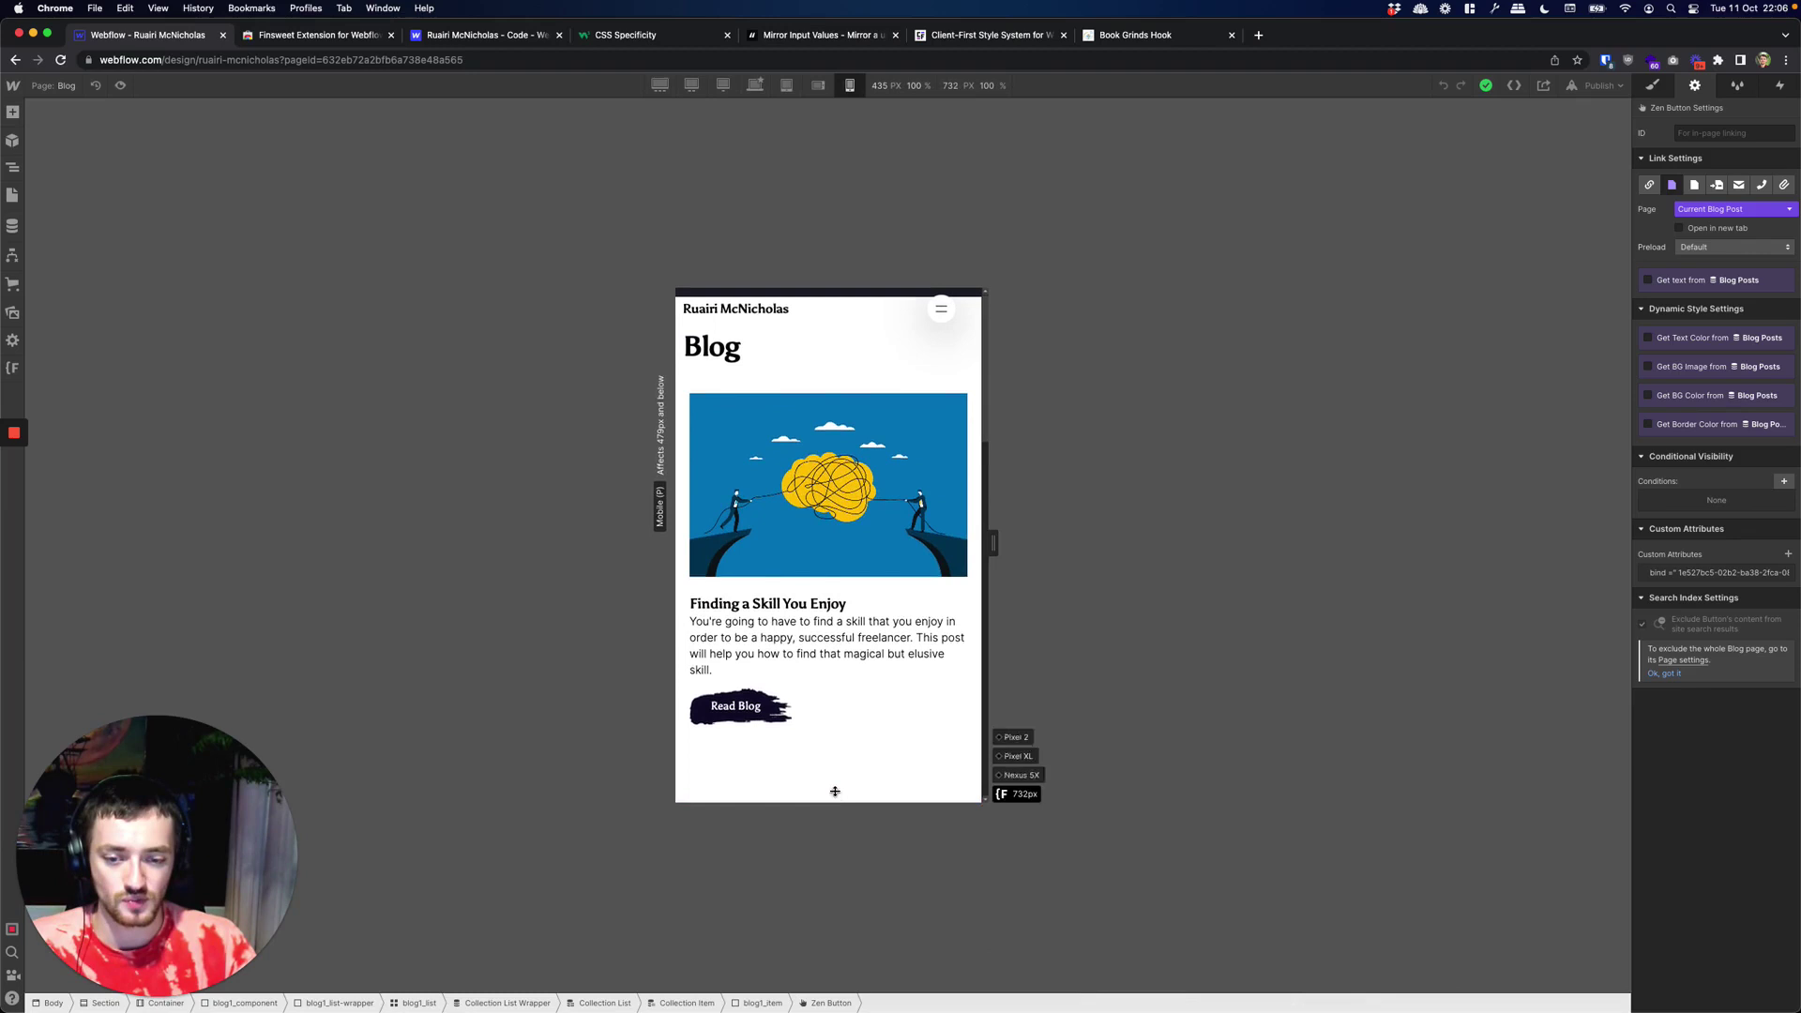
left_click_drag(835, 791, 836, 776)
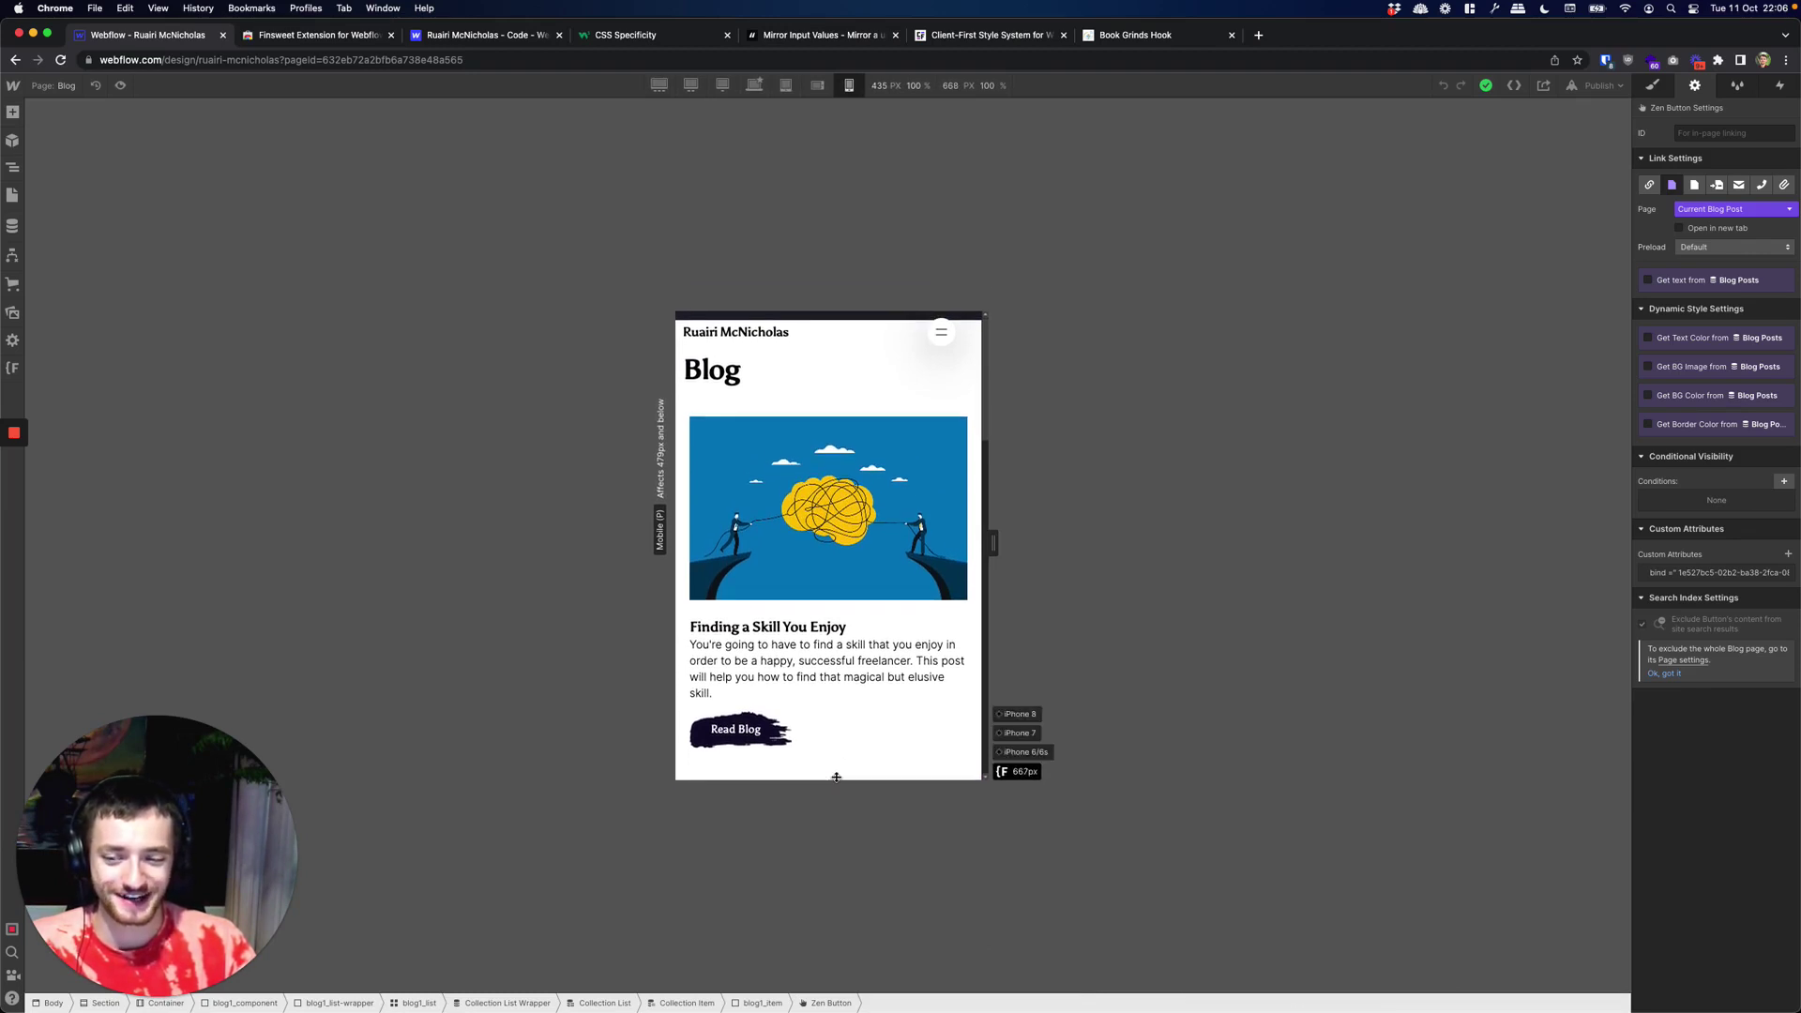
left_click(954, 86)
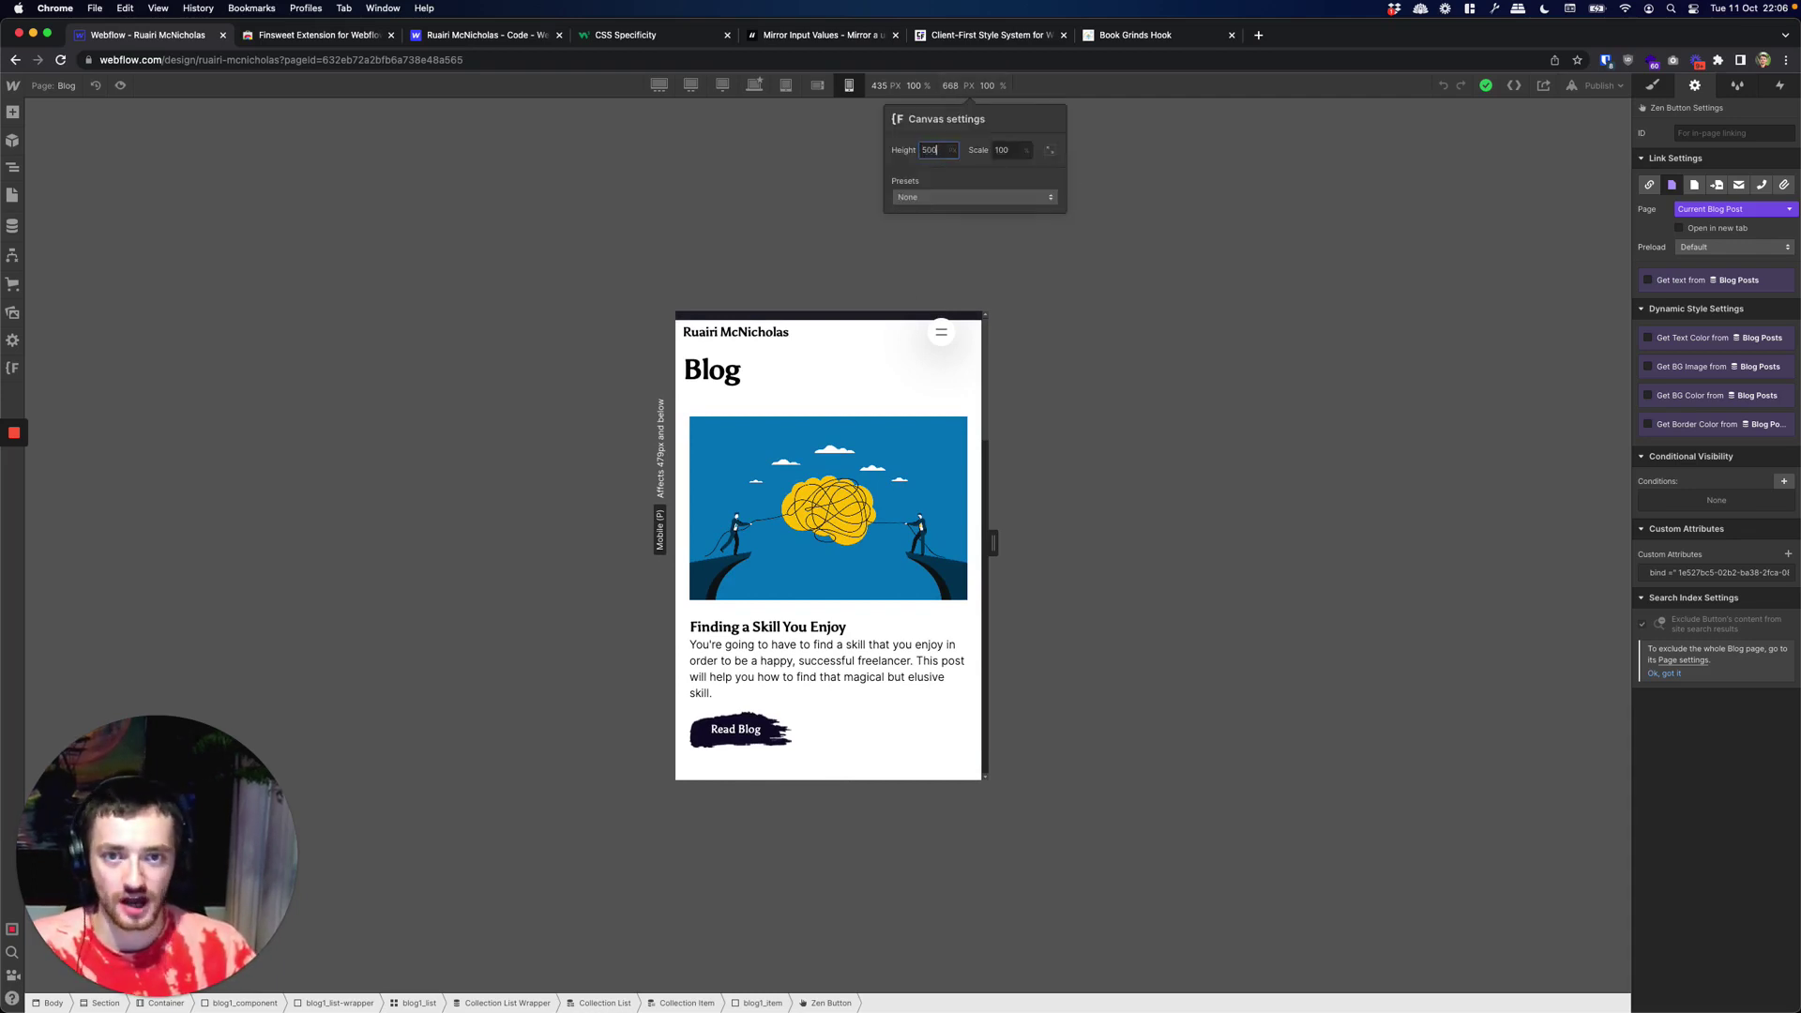
key("Return")
left_click(1134, 595)
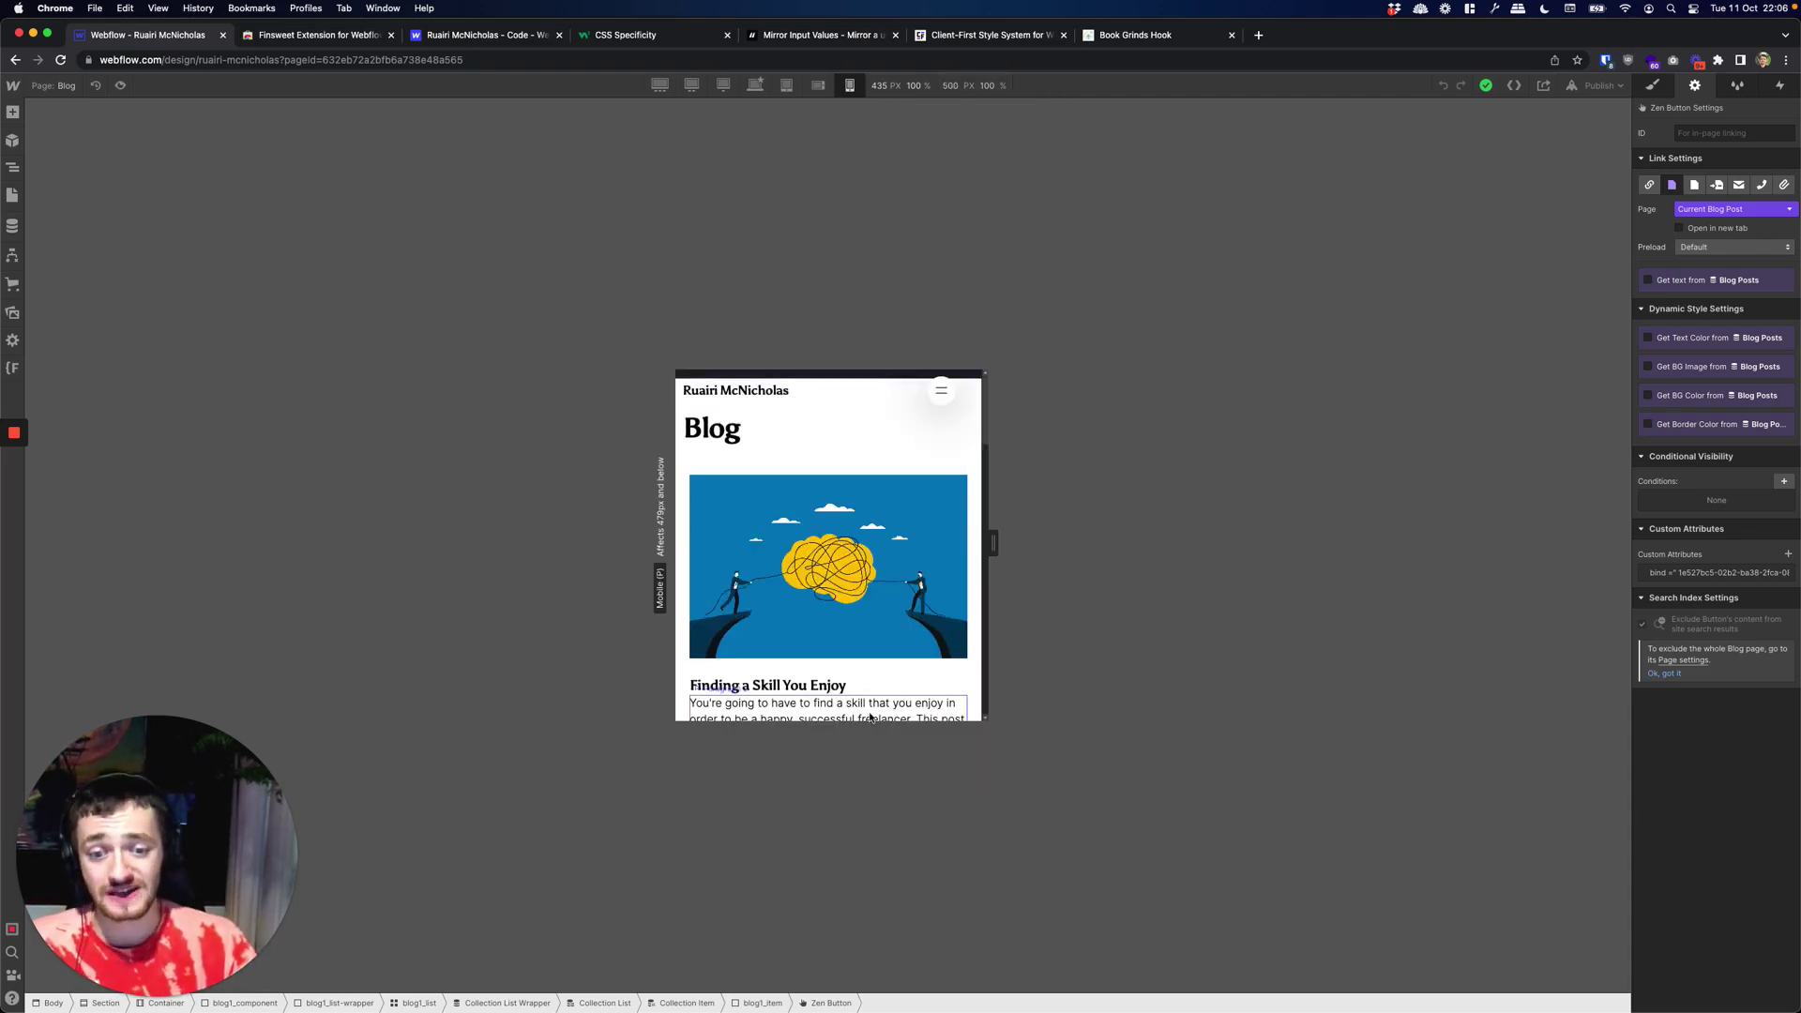
left_click_drag(850, 720, 855, 848)
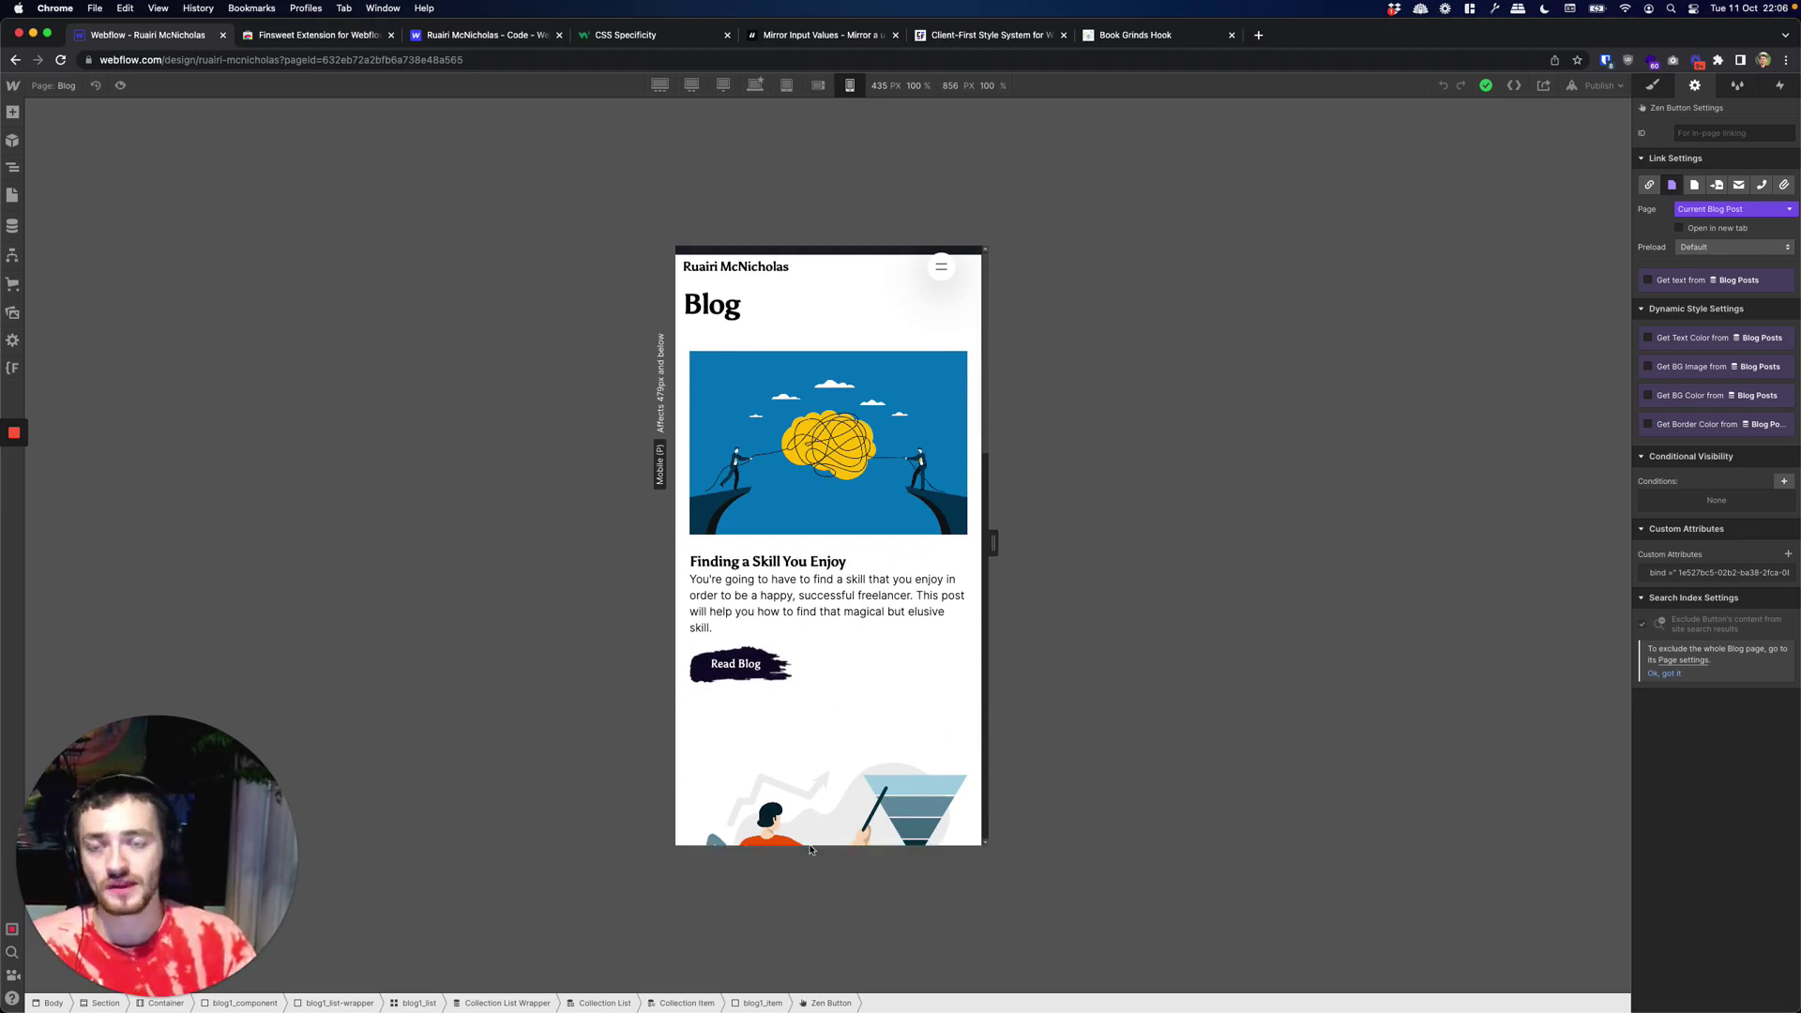
Step: Show the Finsweet Client-first tools, then switch to the Client-First Style System page
left_click(12, 369)
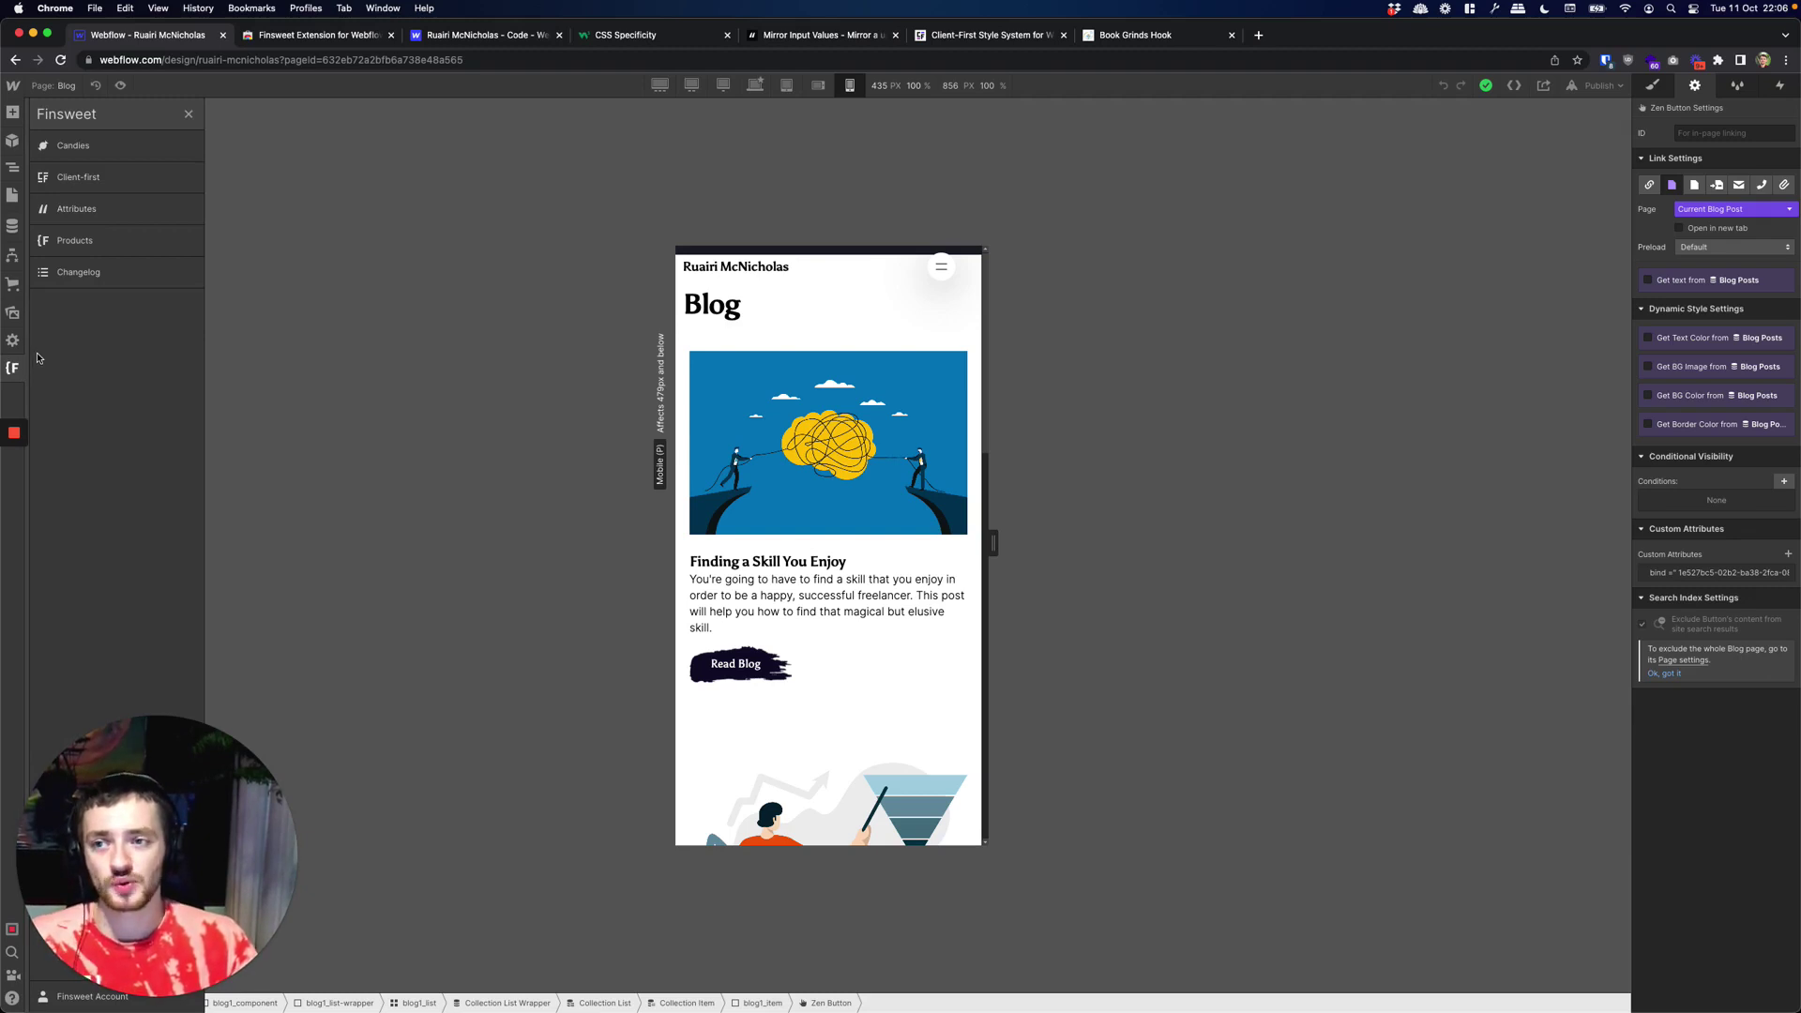
left_click(93, 185)
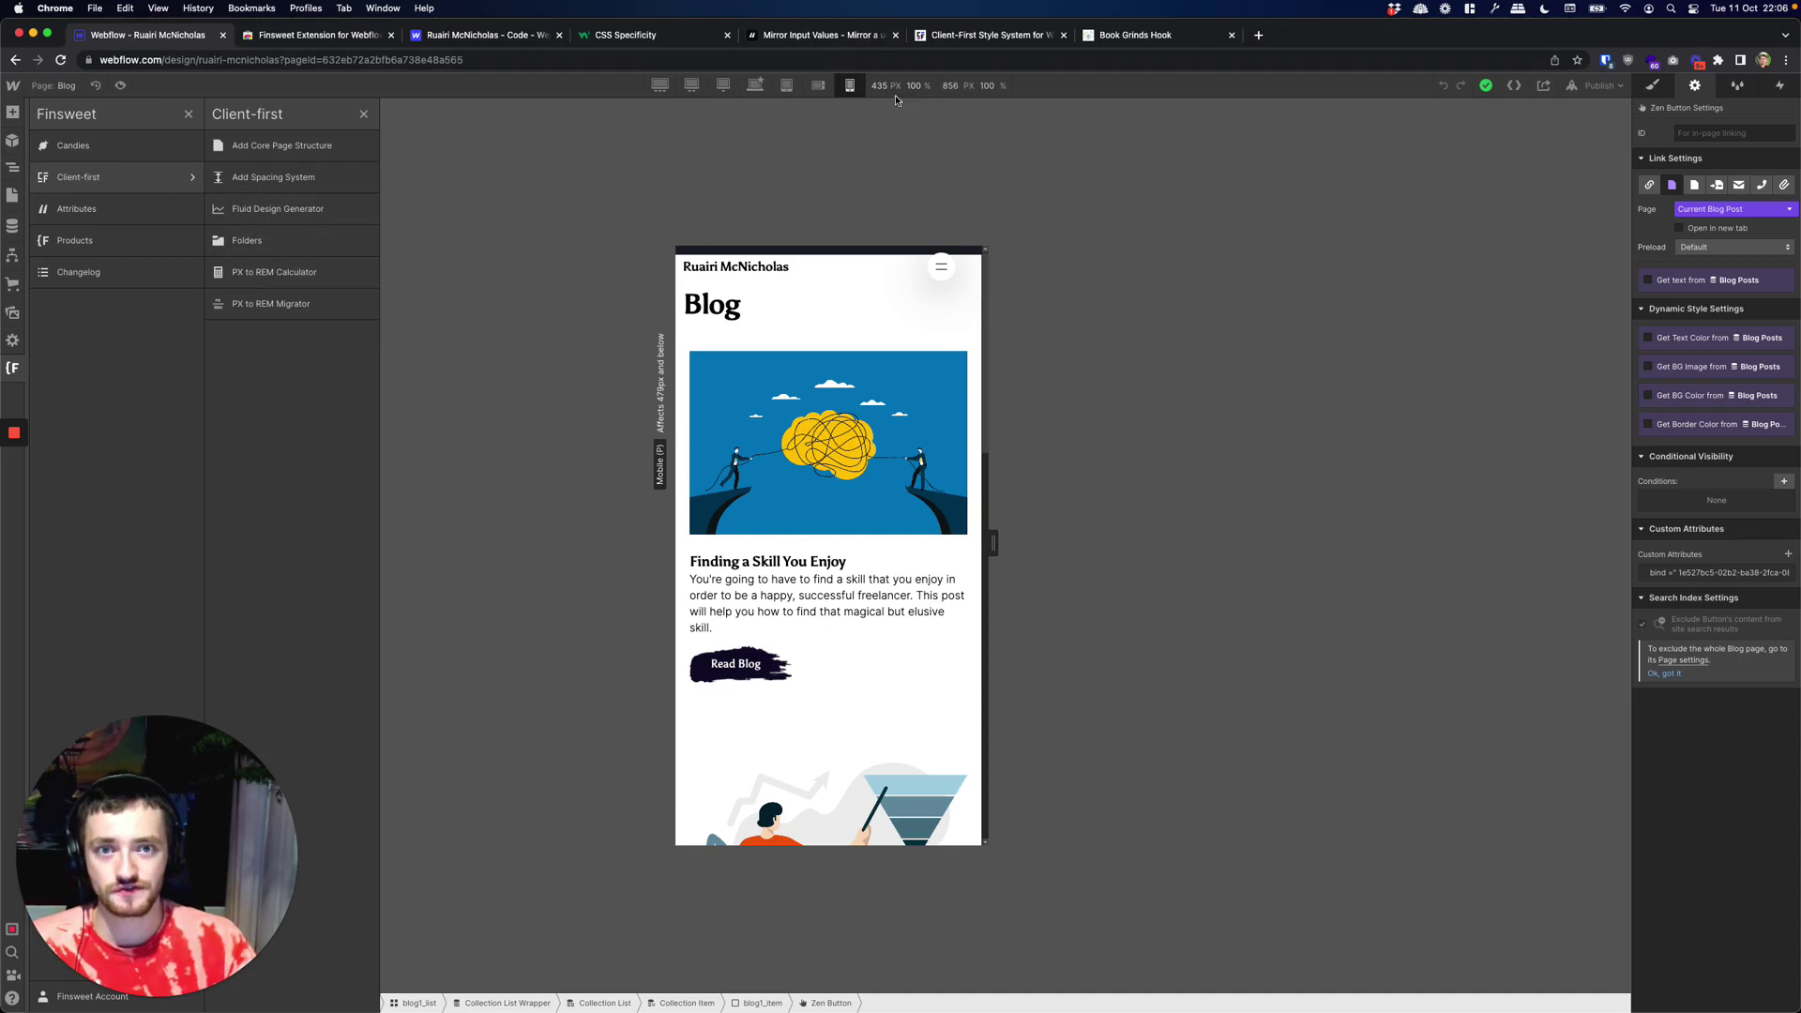
left_click(994, 36)
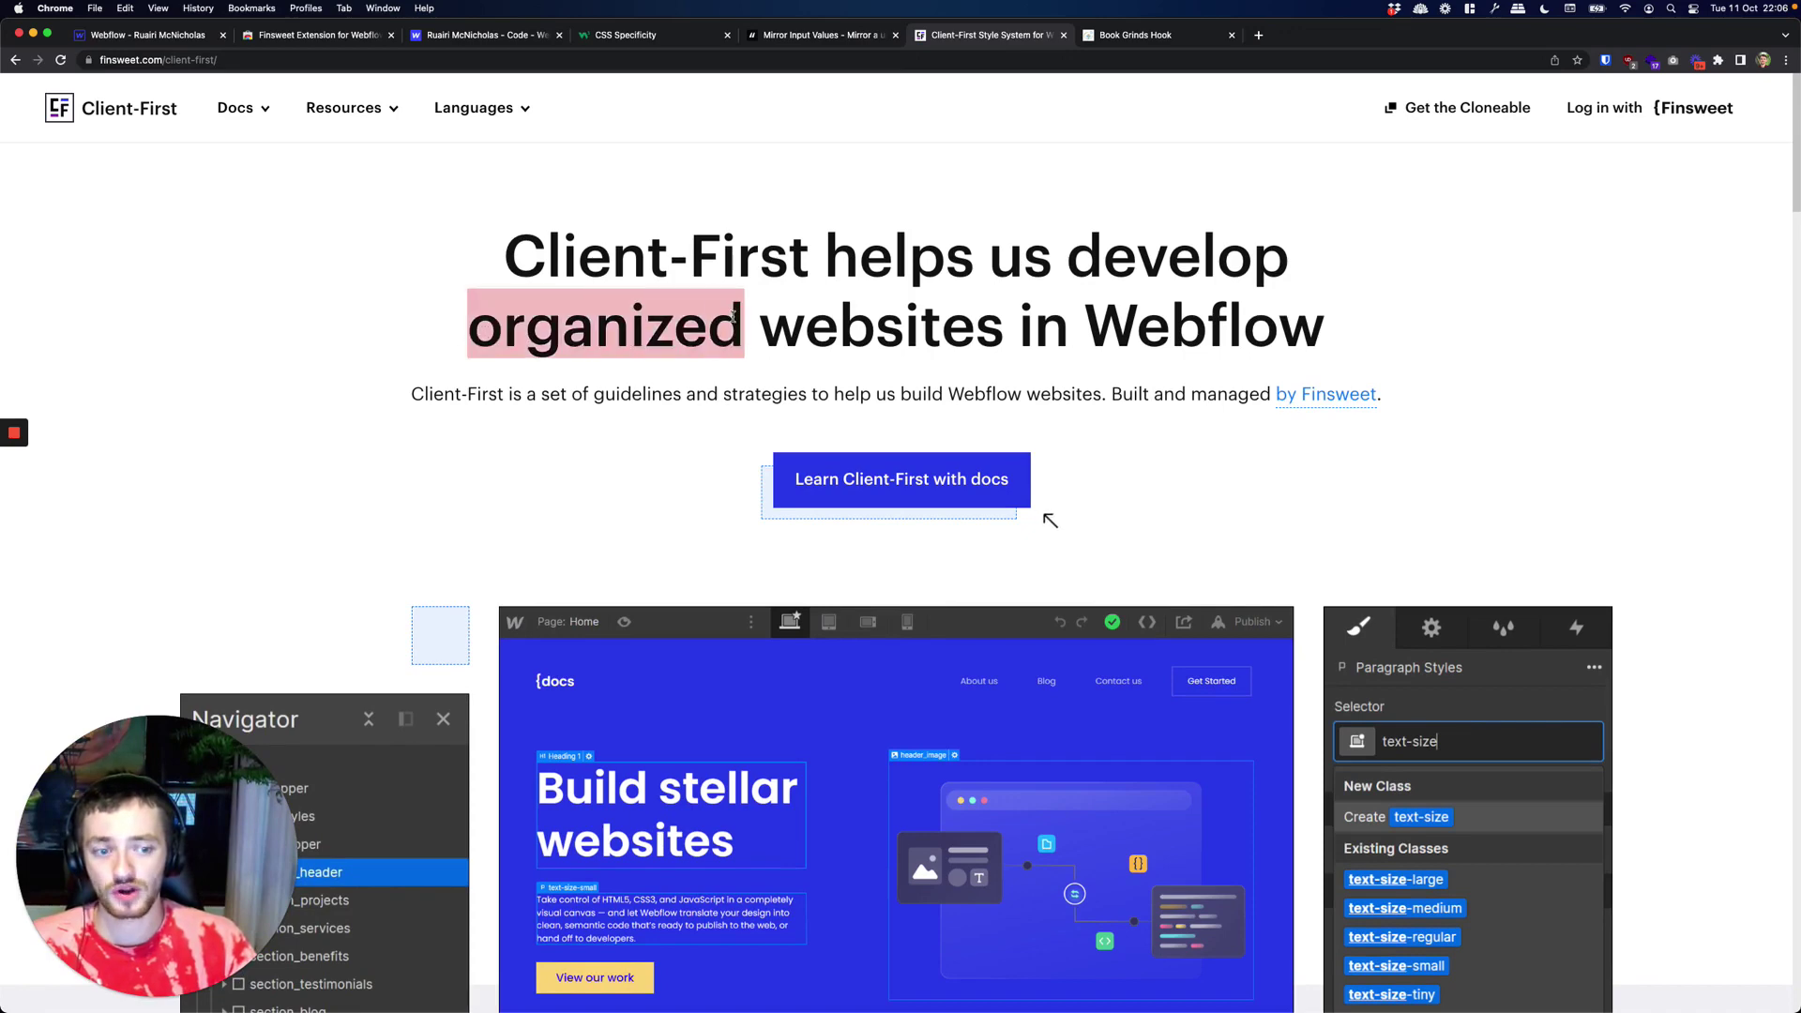
Step: Scroll through the finsweet.com/client-first overview, then return to the Webflow tab with Cmd+1
scroll(1376, 603, "down", 3)
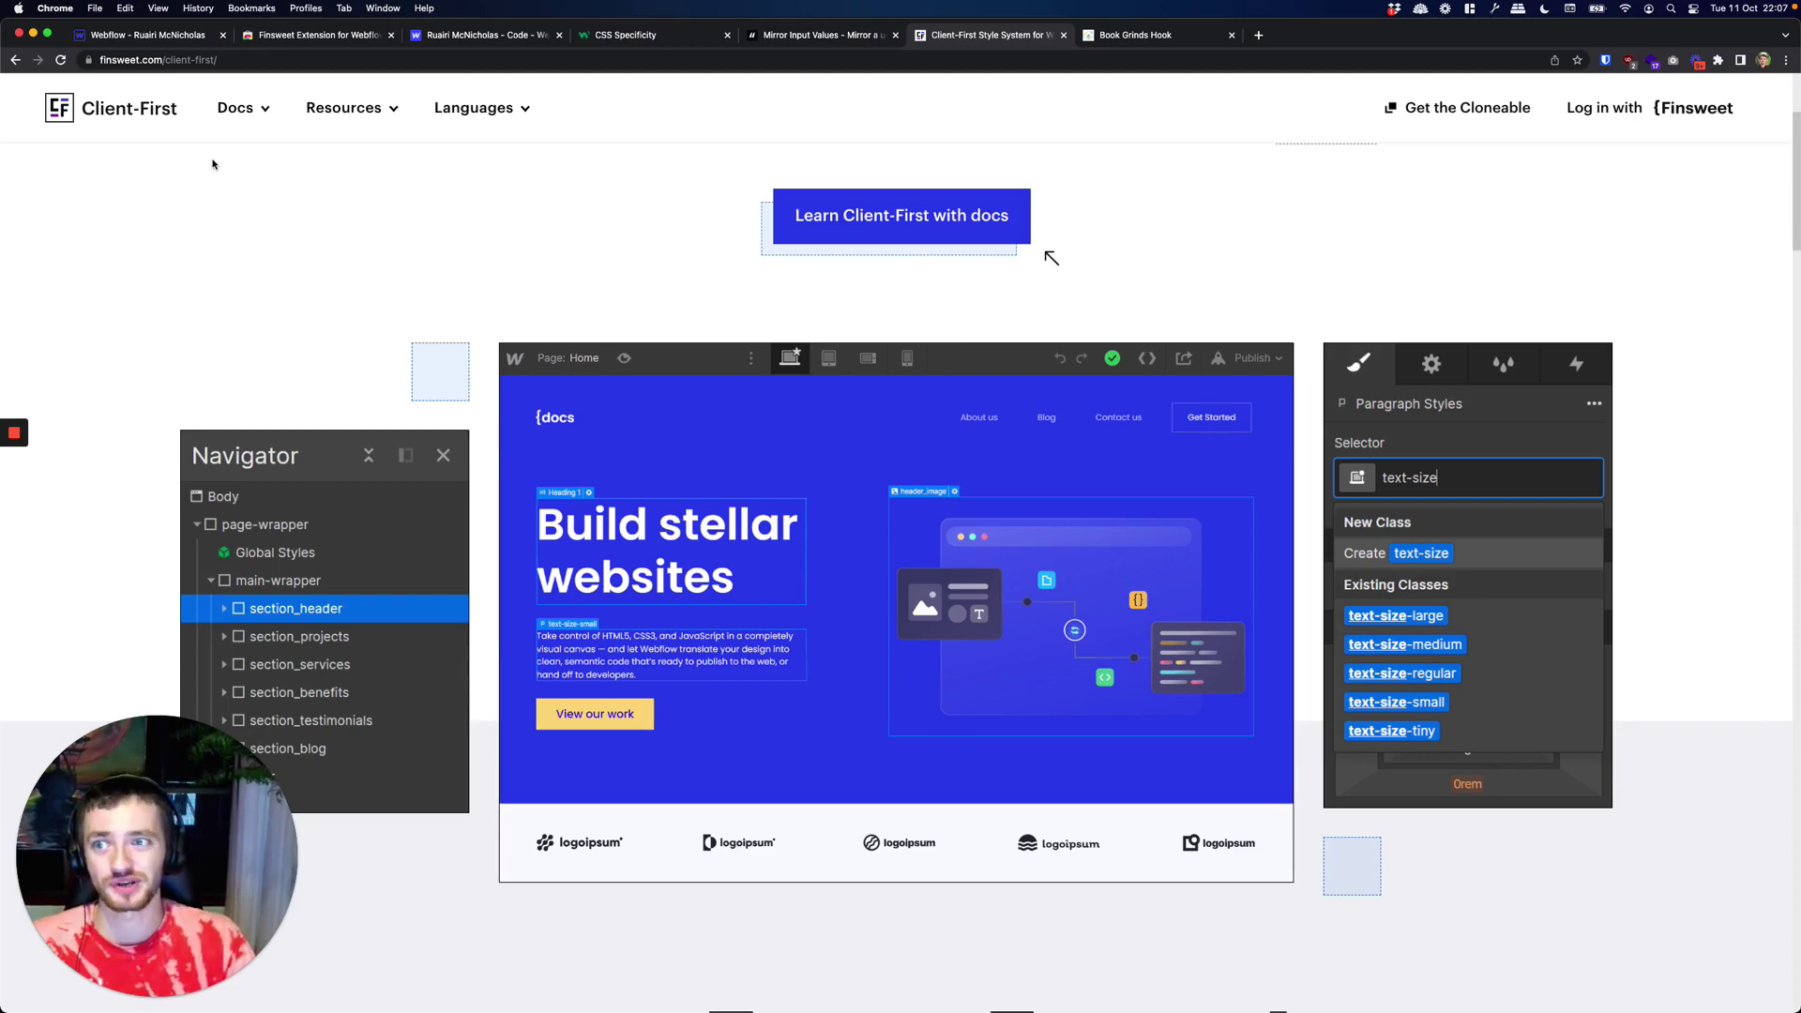
key("super+1")
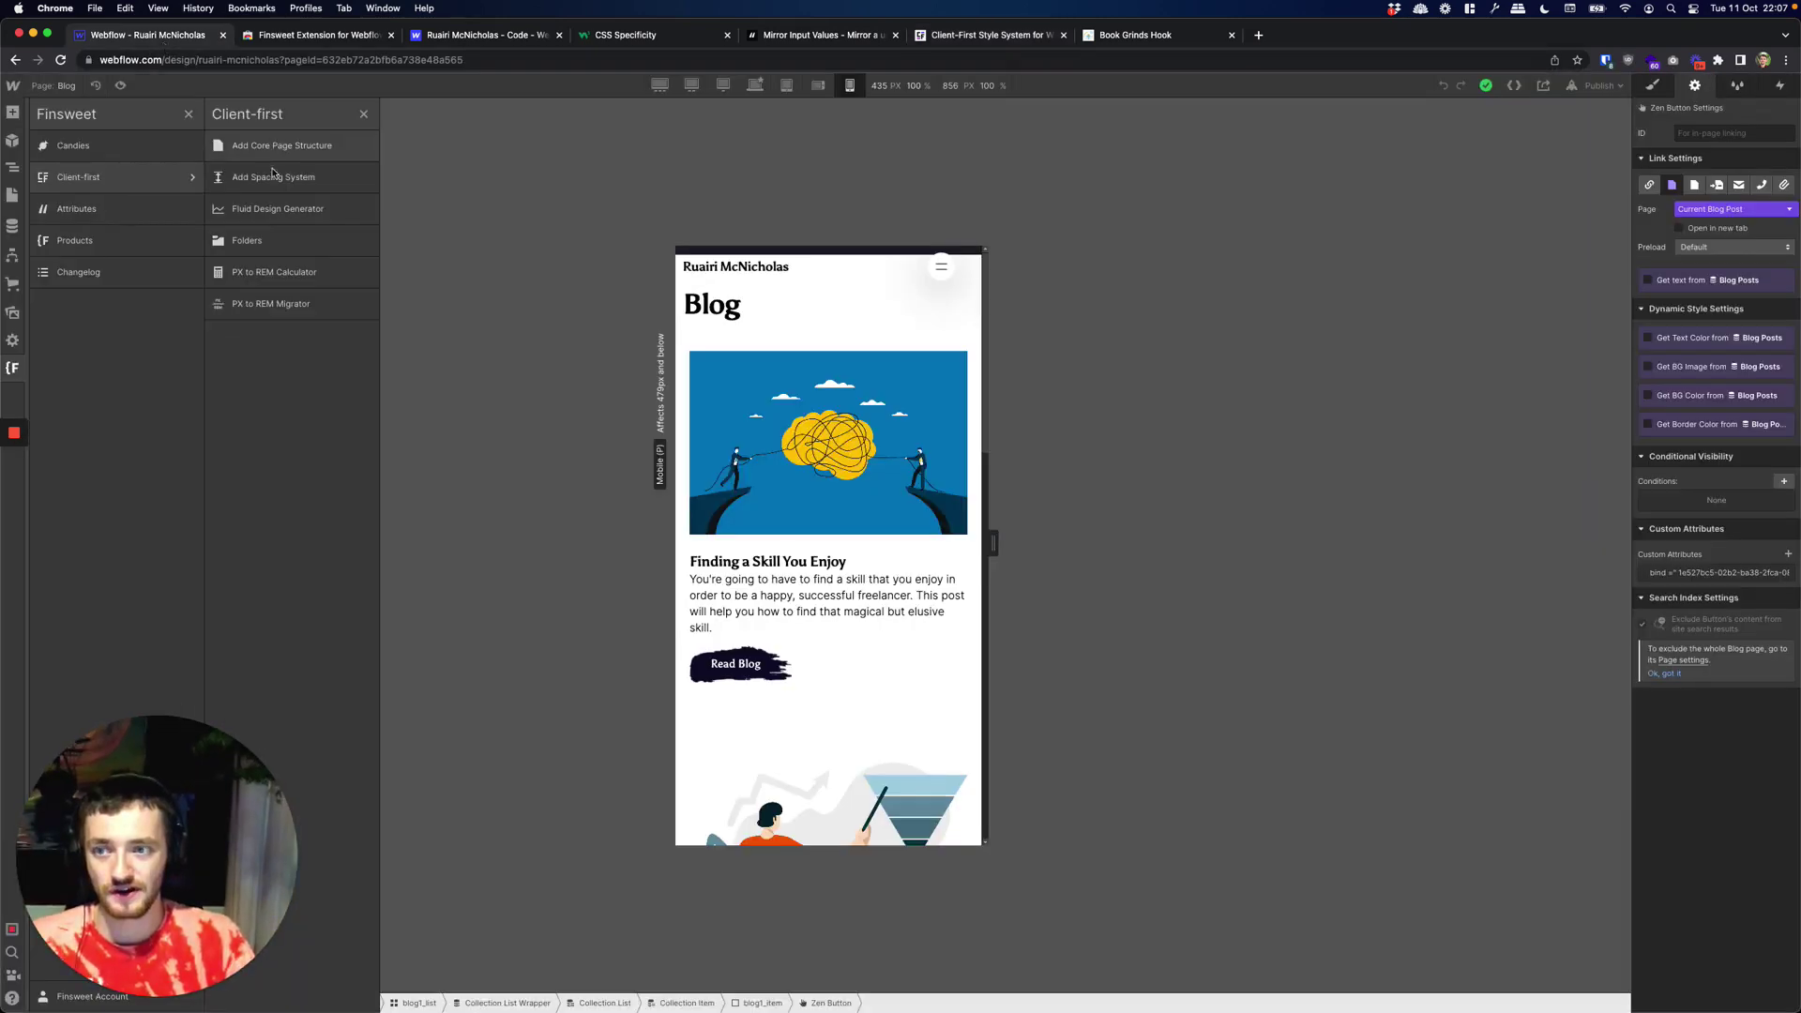
Step: List Finsweet Attributes, expand and collapse CMS Attribute, then open the online Attributes library
left_click(159, 211)
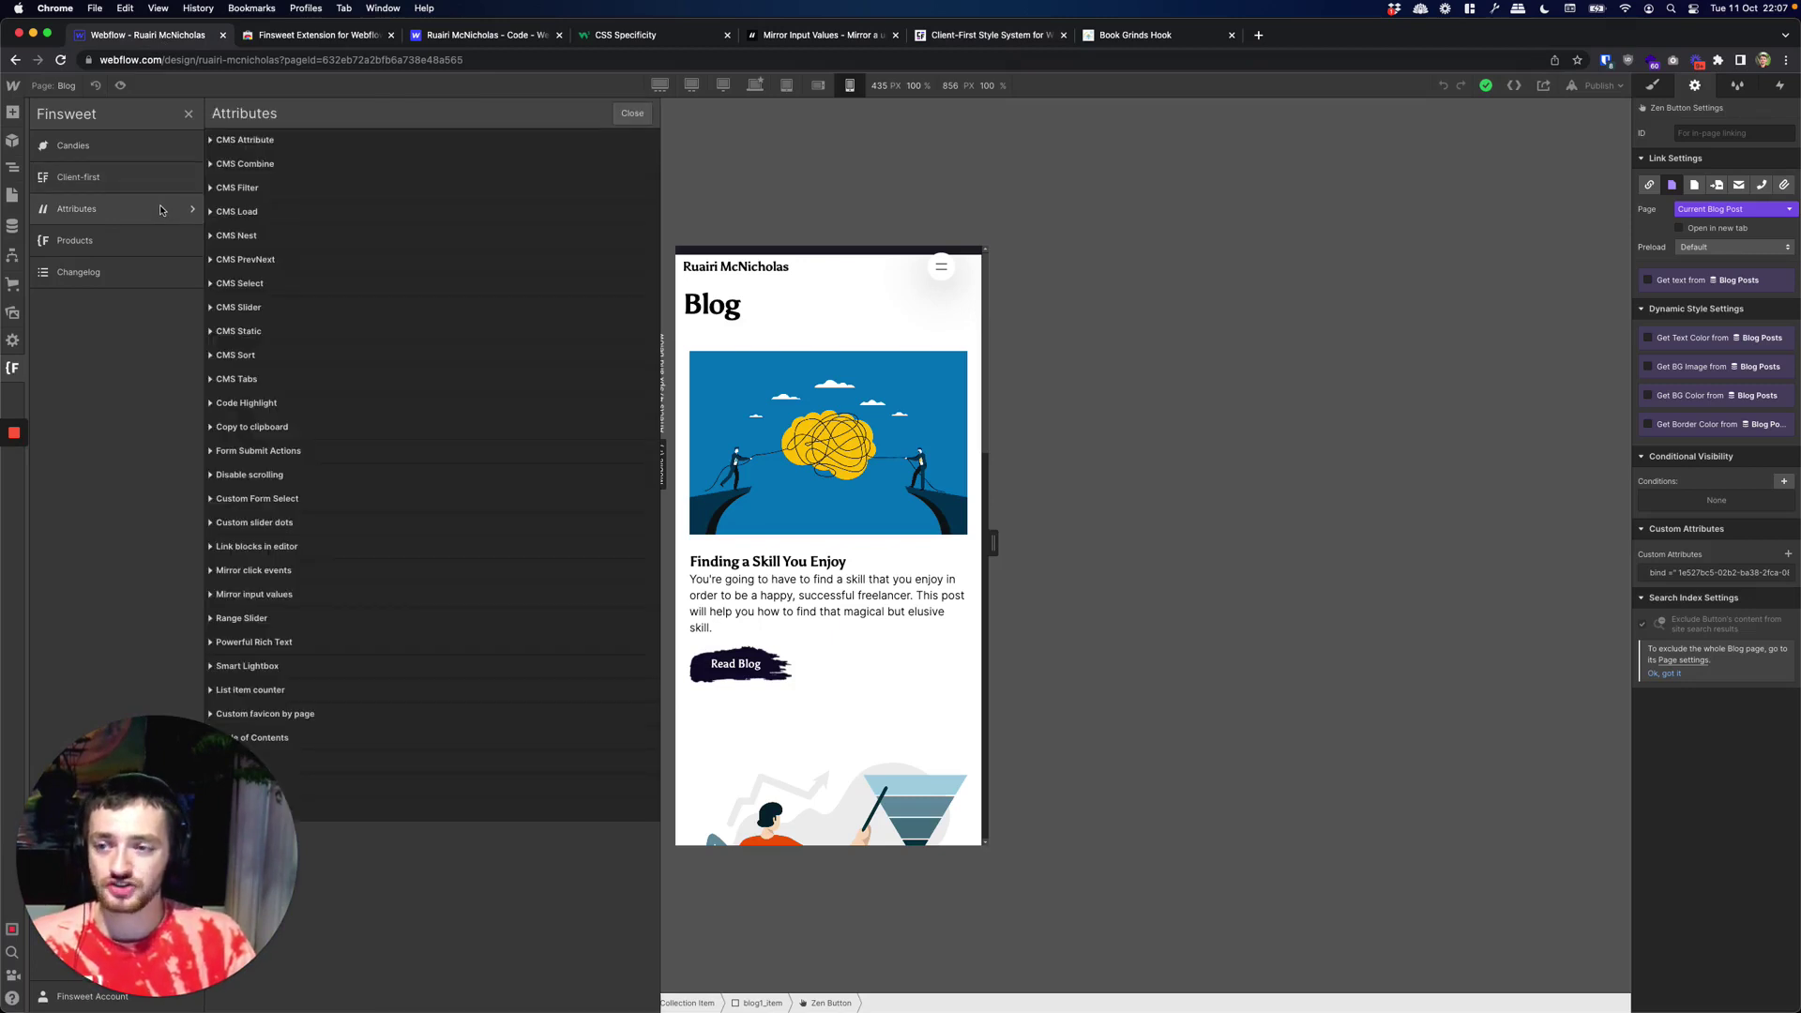
left_click(211, 140)
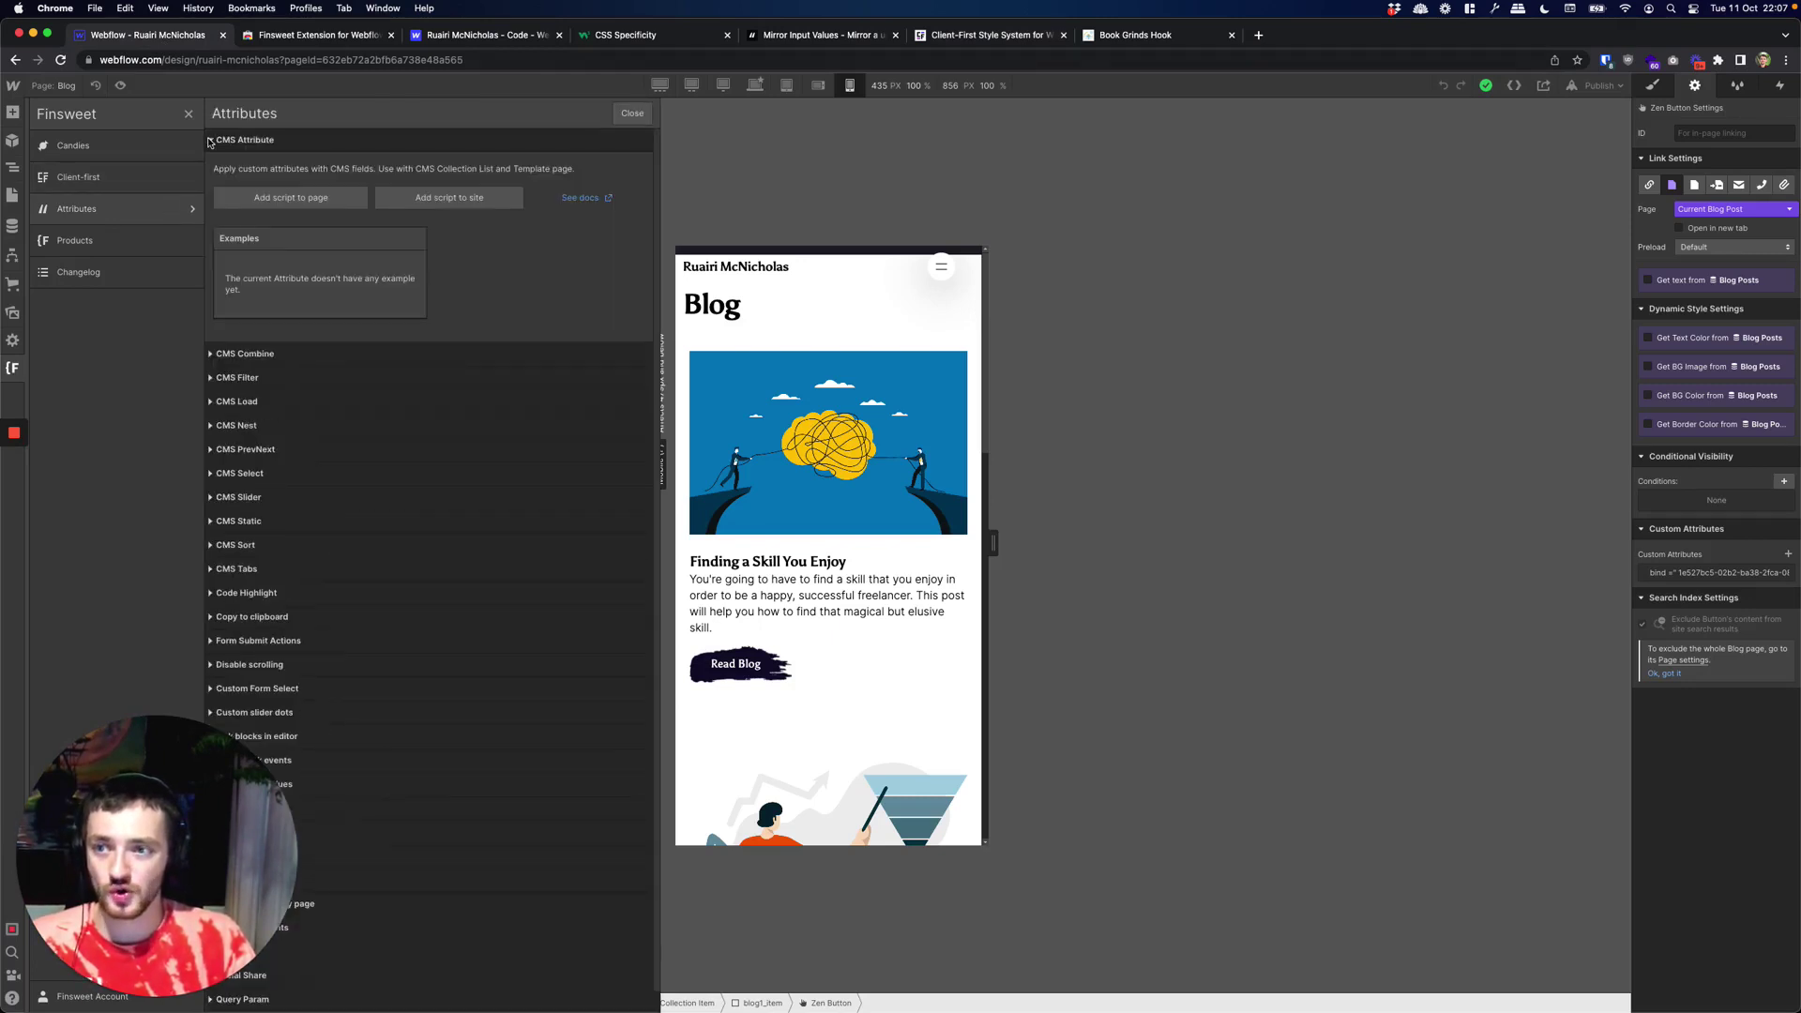
left_click(210, 142)
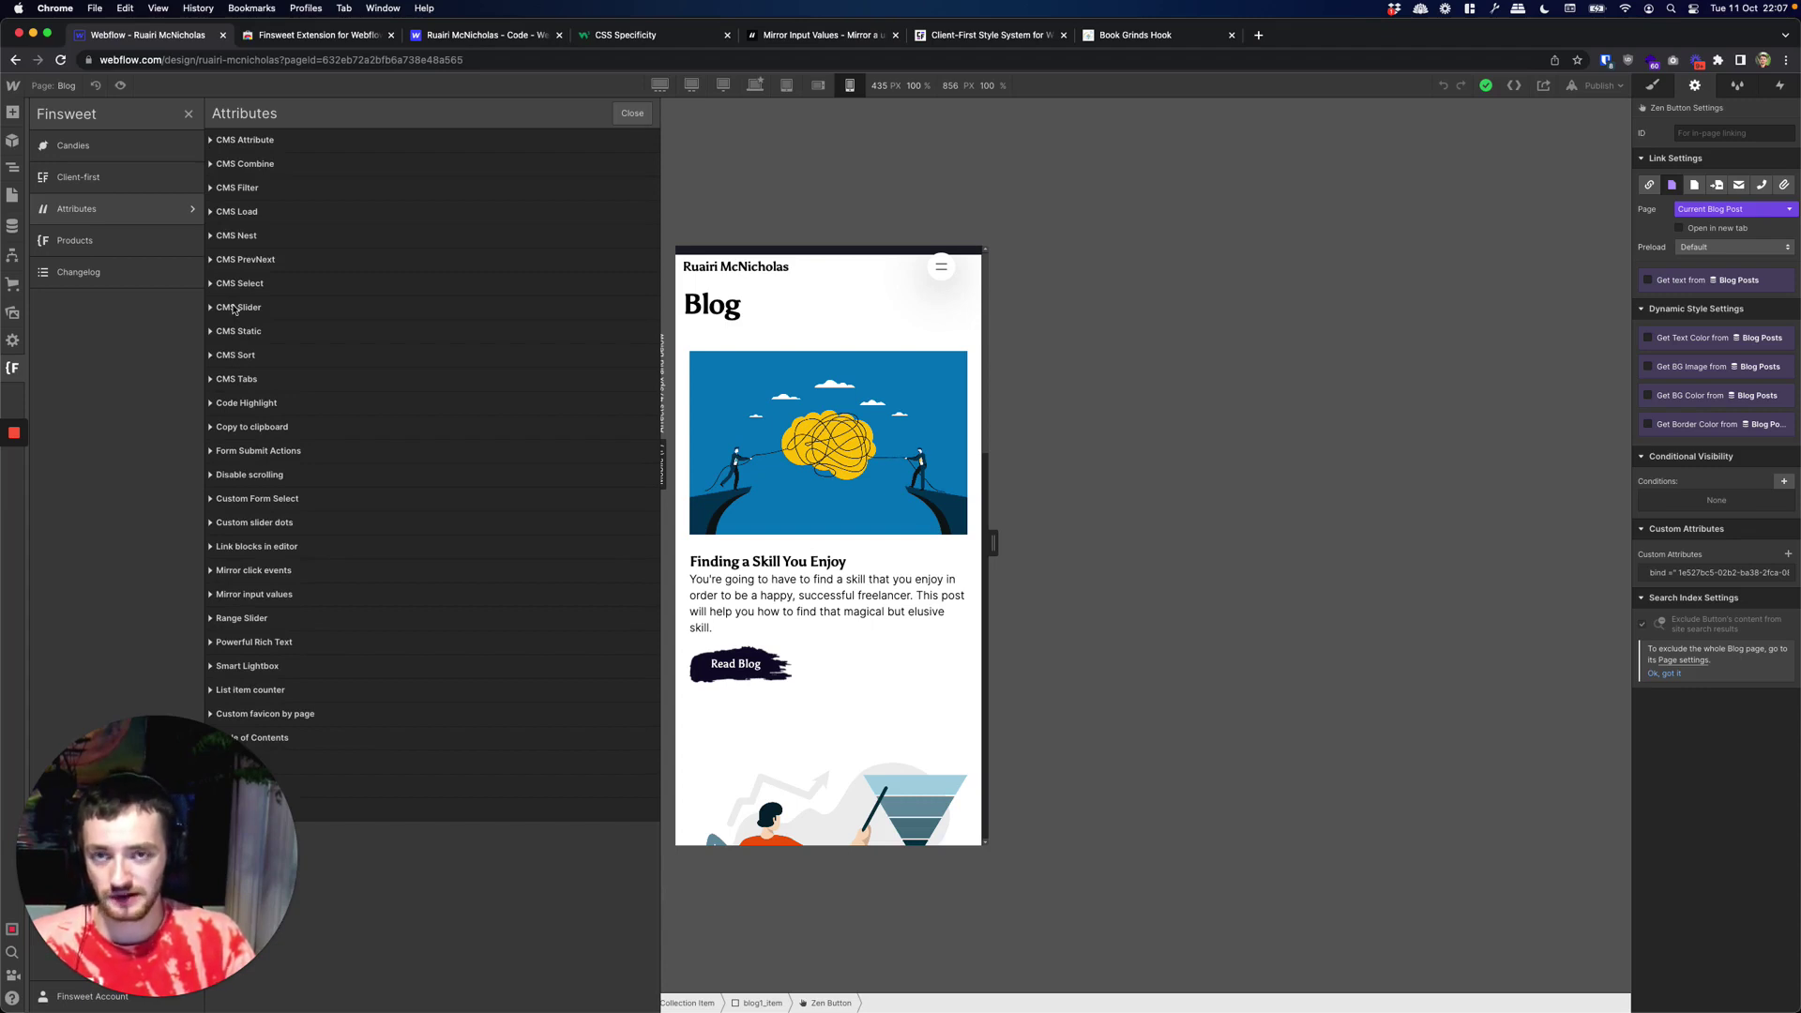
left_click(779, 36)
left_click(15, 60)
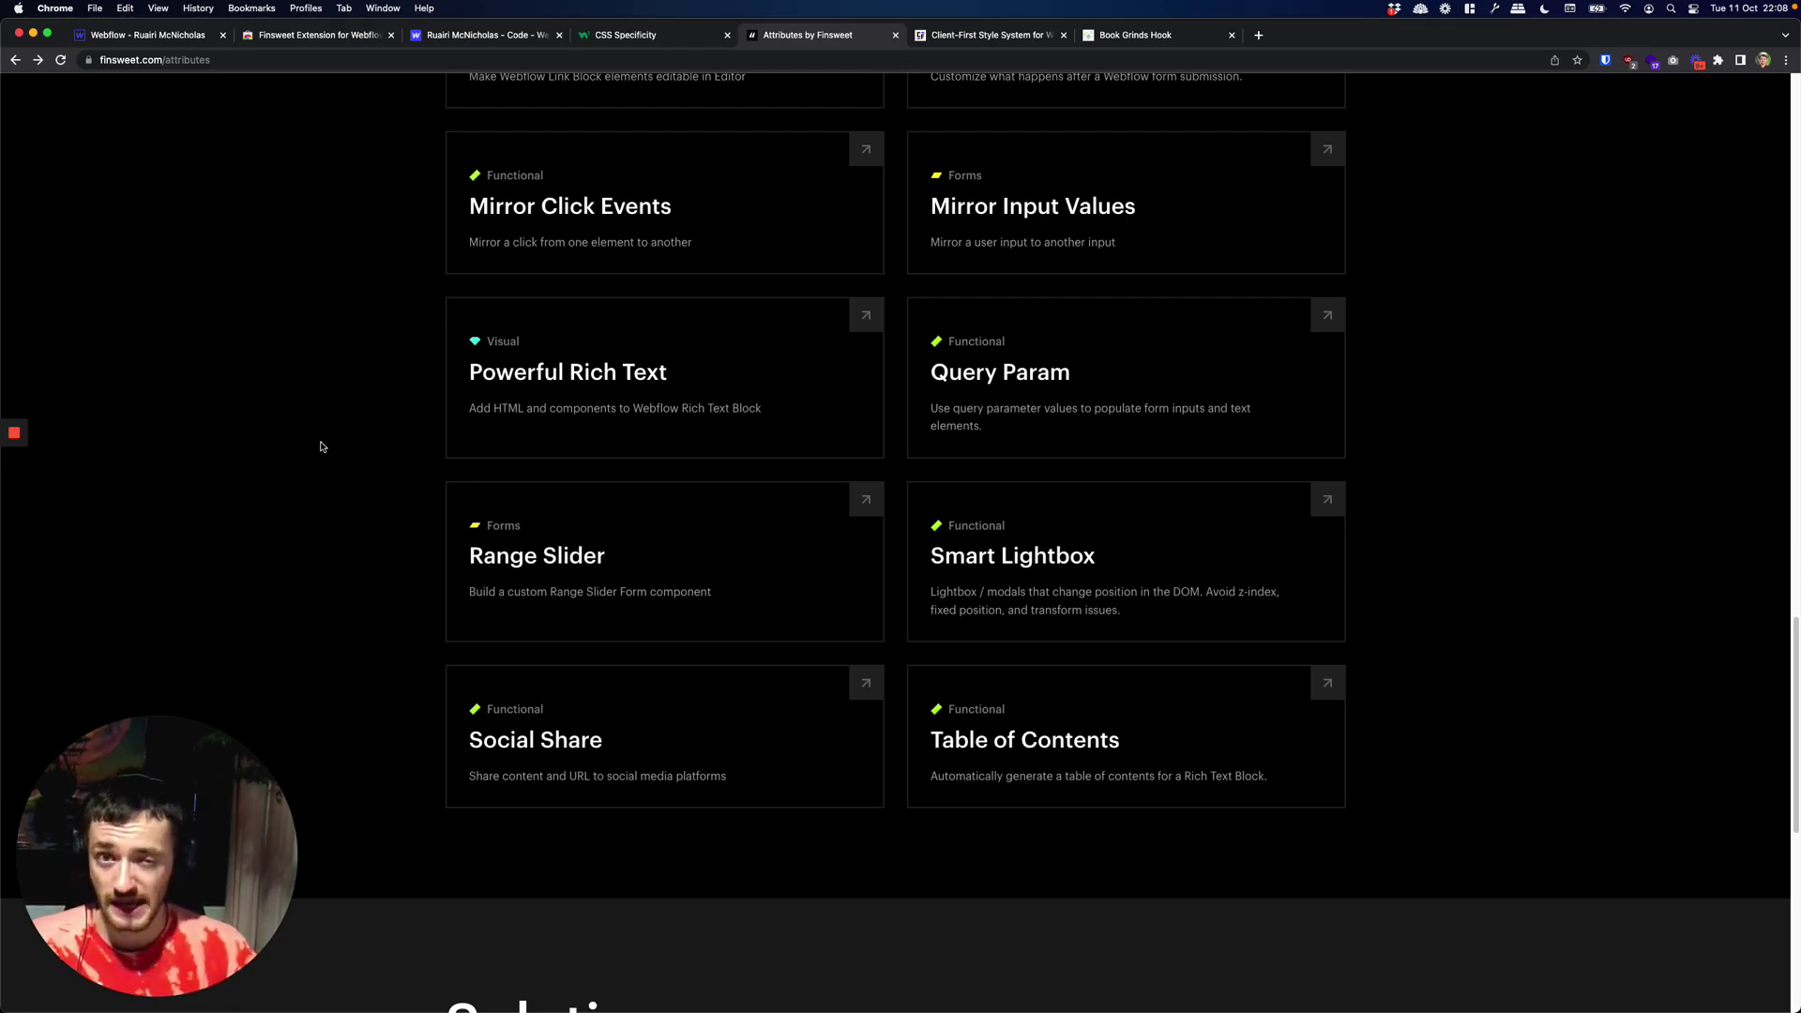
Step: Browse the finsweet.com/attributes solutions, then switch to the Book Grinds Hook page
scroll(920, 406, "up", 20)
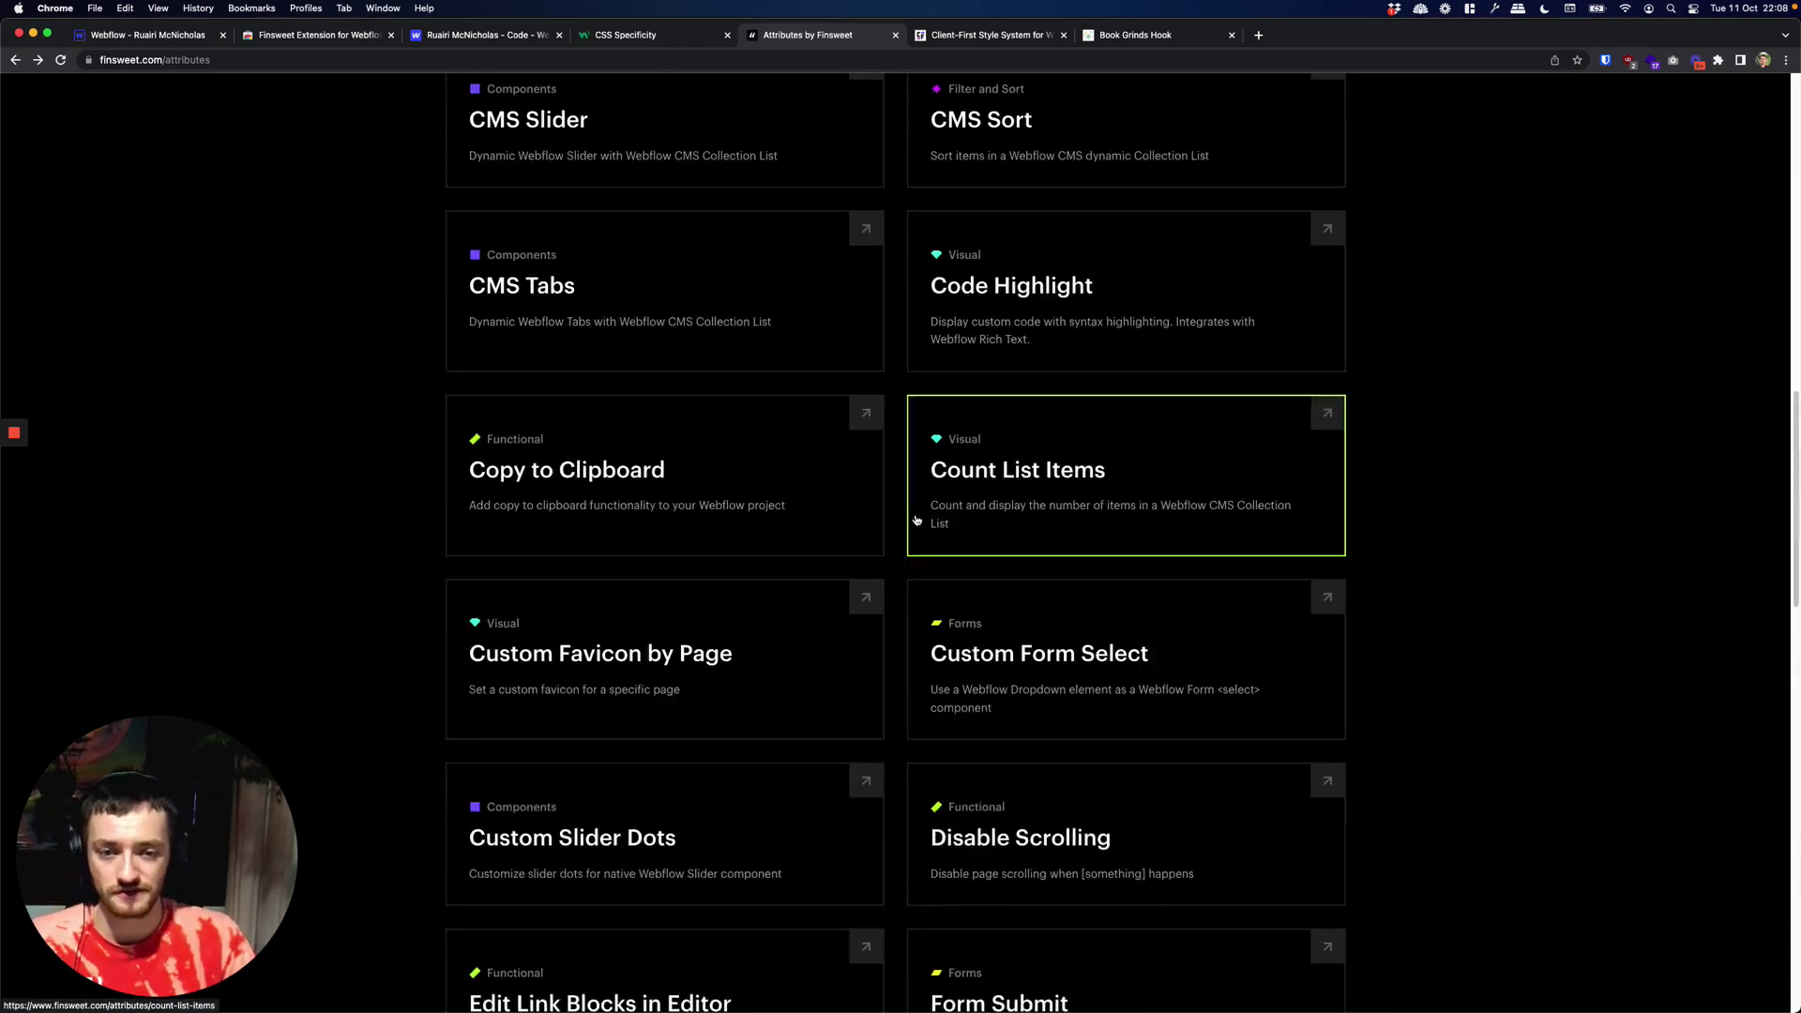
scroll(1029, 615, "up", 5)
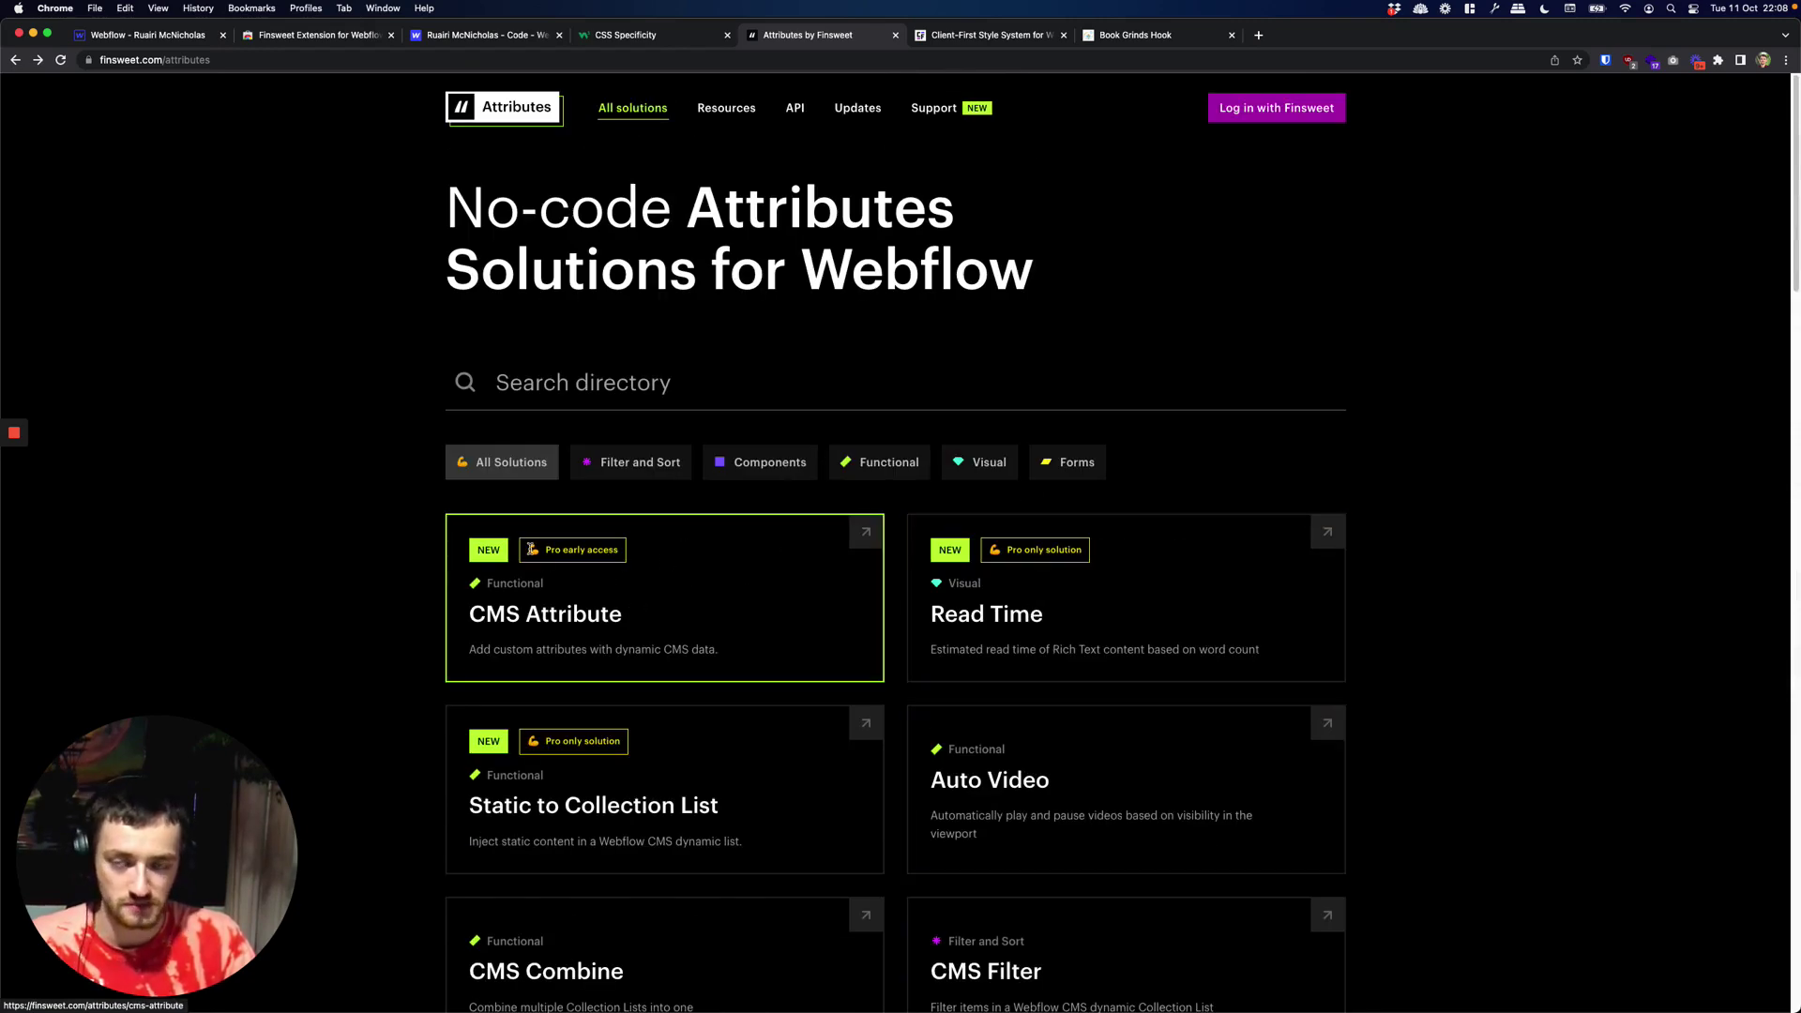
scroll(667, 522, "down", 2)
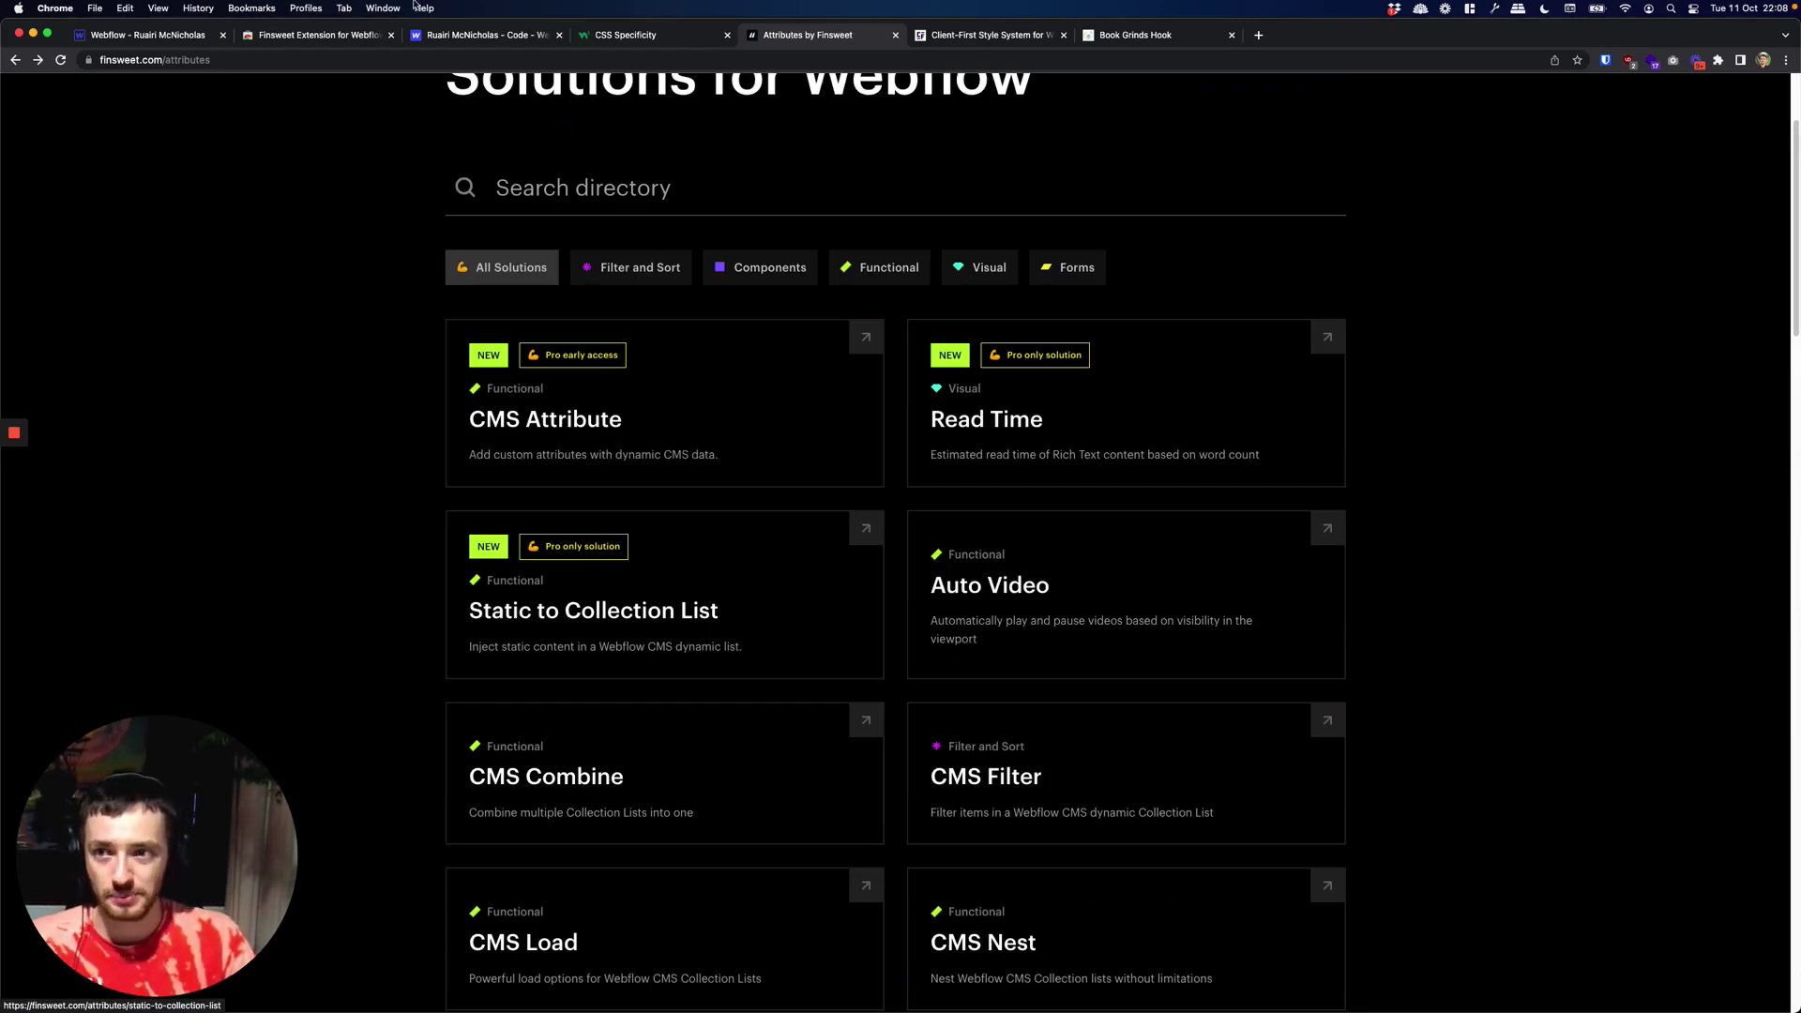
left_click(1121, 35)
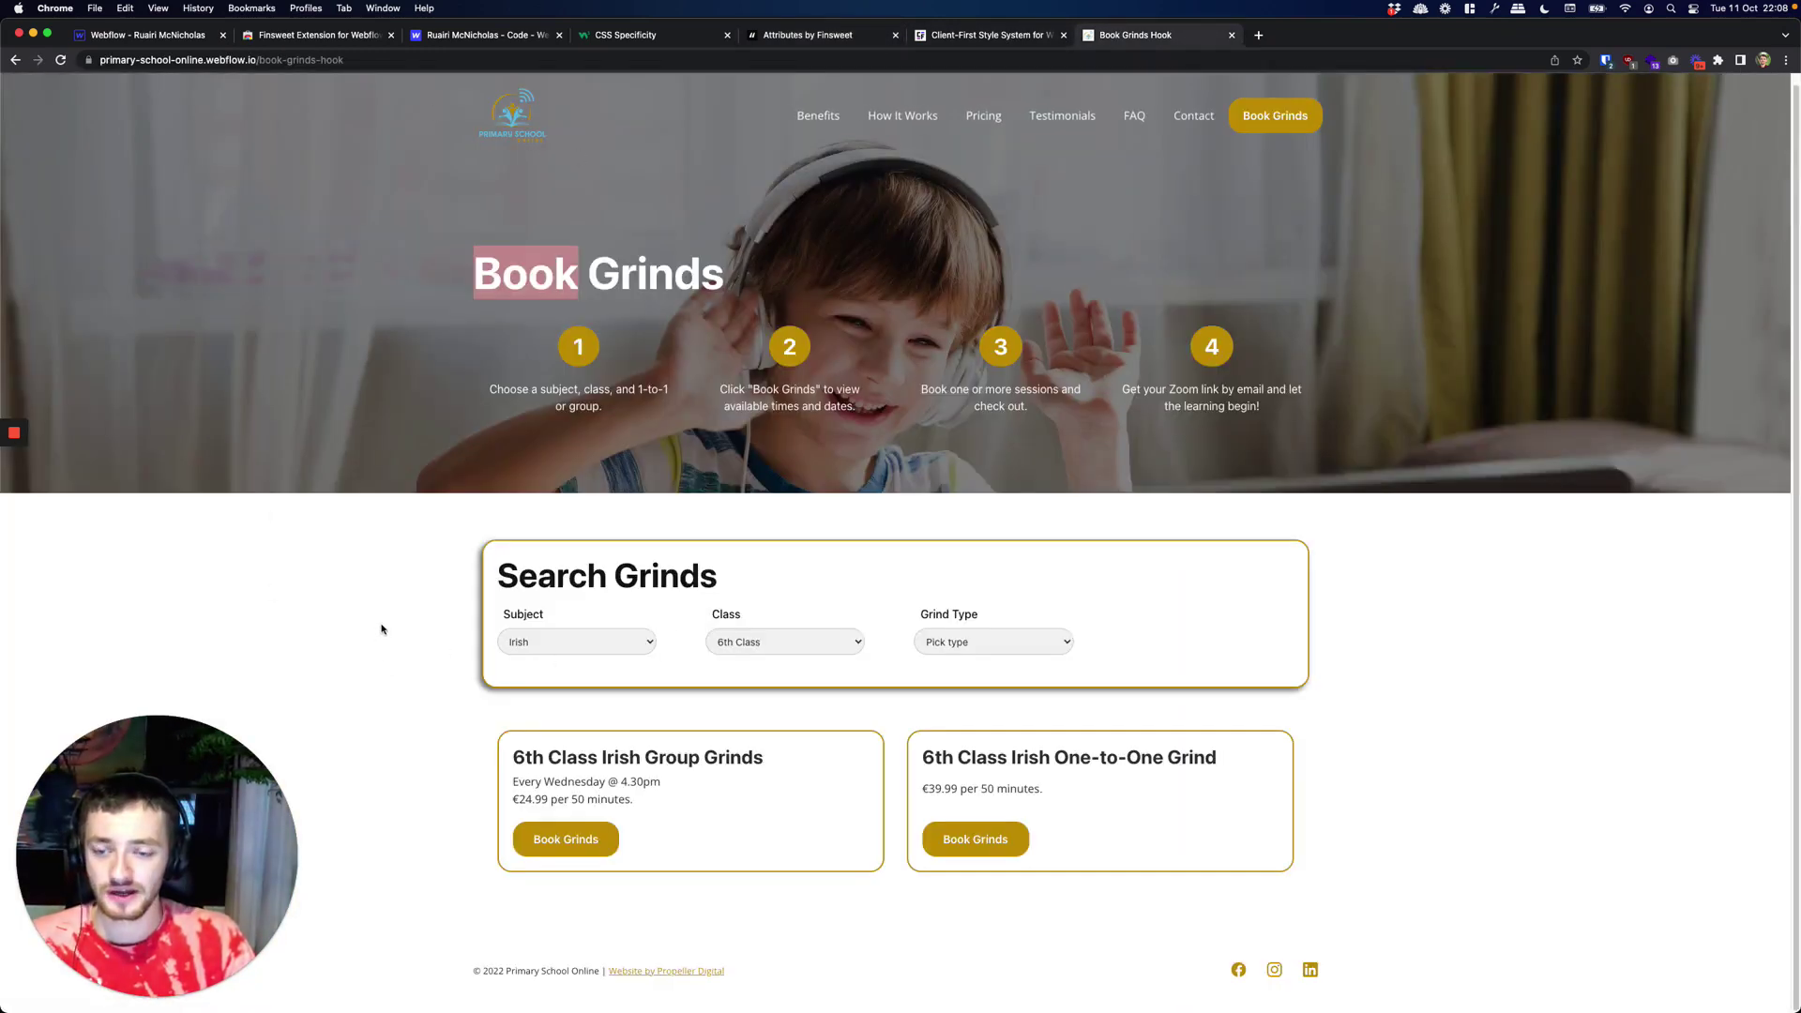
Step: Filter Search Grinds to English and 4th Class after trying Maths, then return to Webflow
left_click(566, 642)
left_click(566, 658)
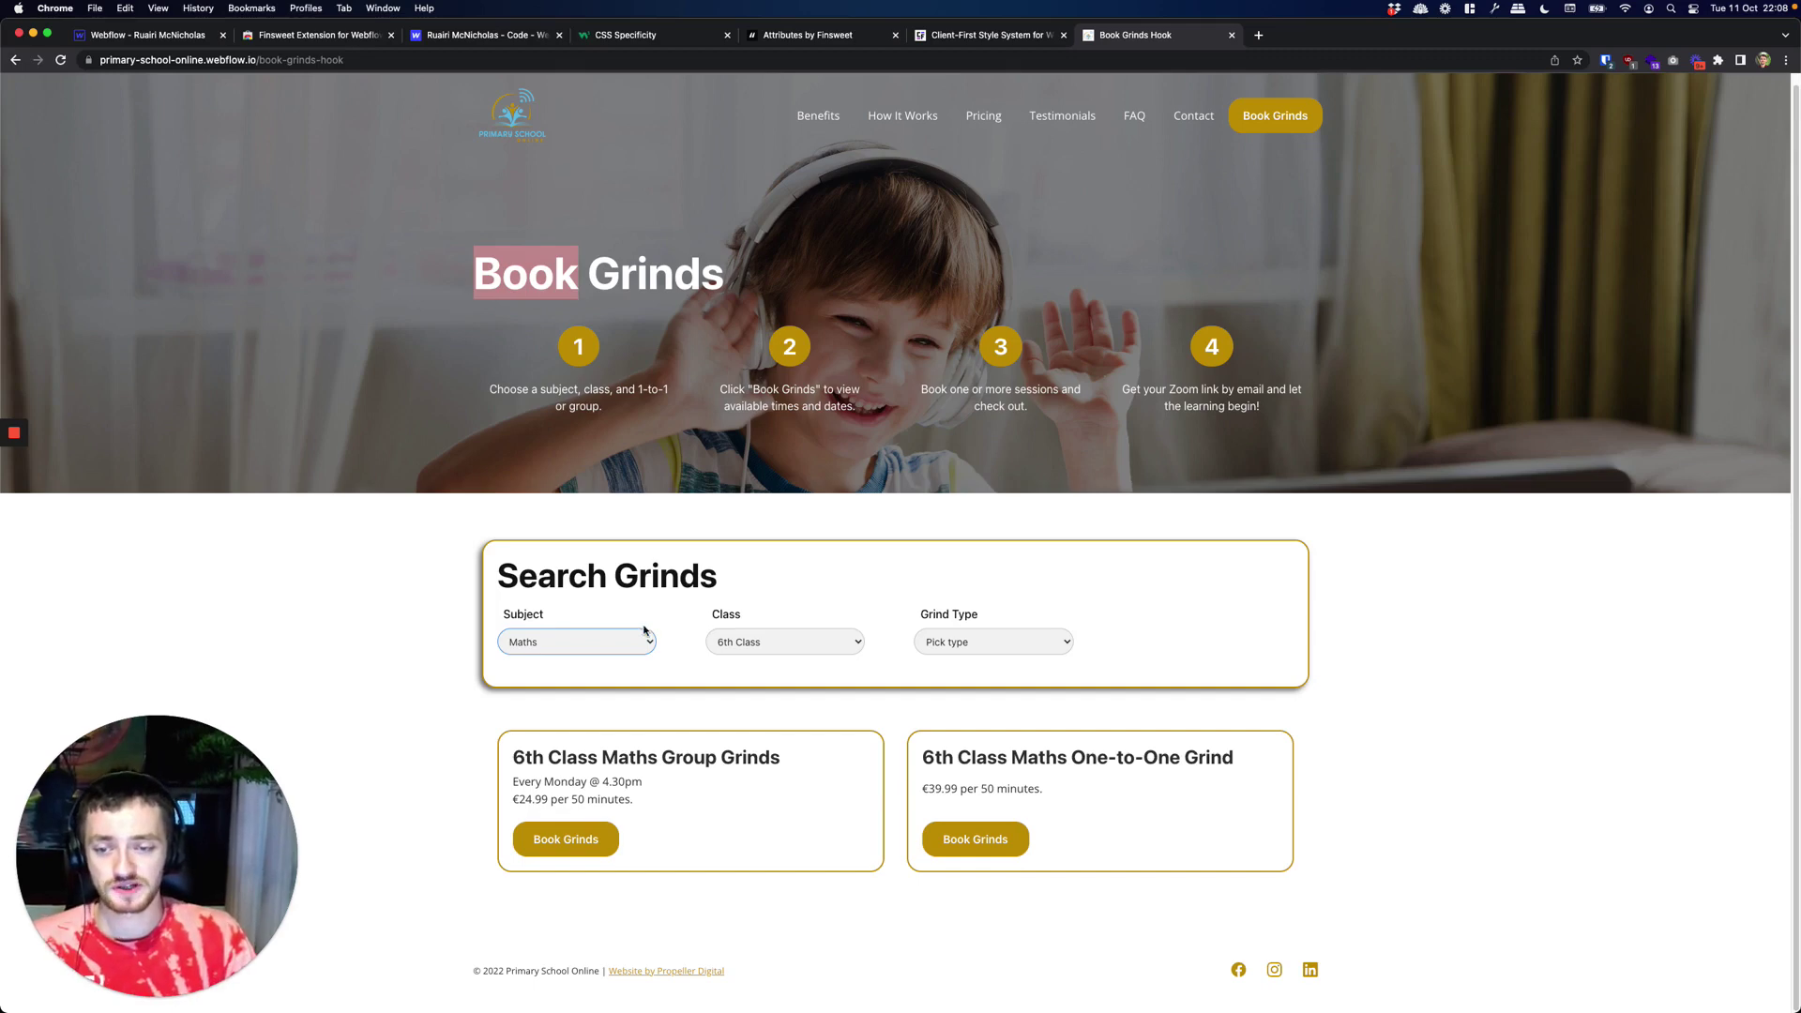
left_click(600, 647)
left_click(594, 651)
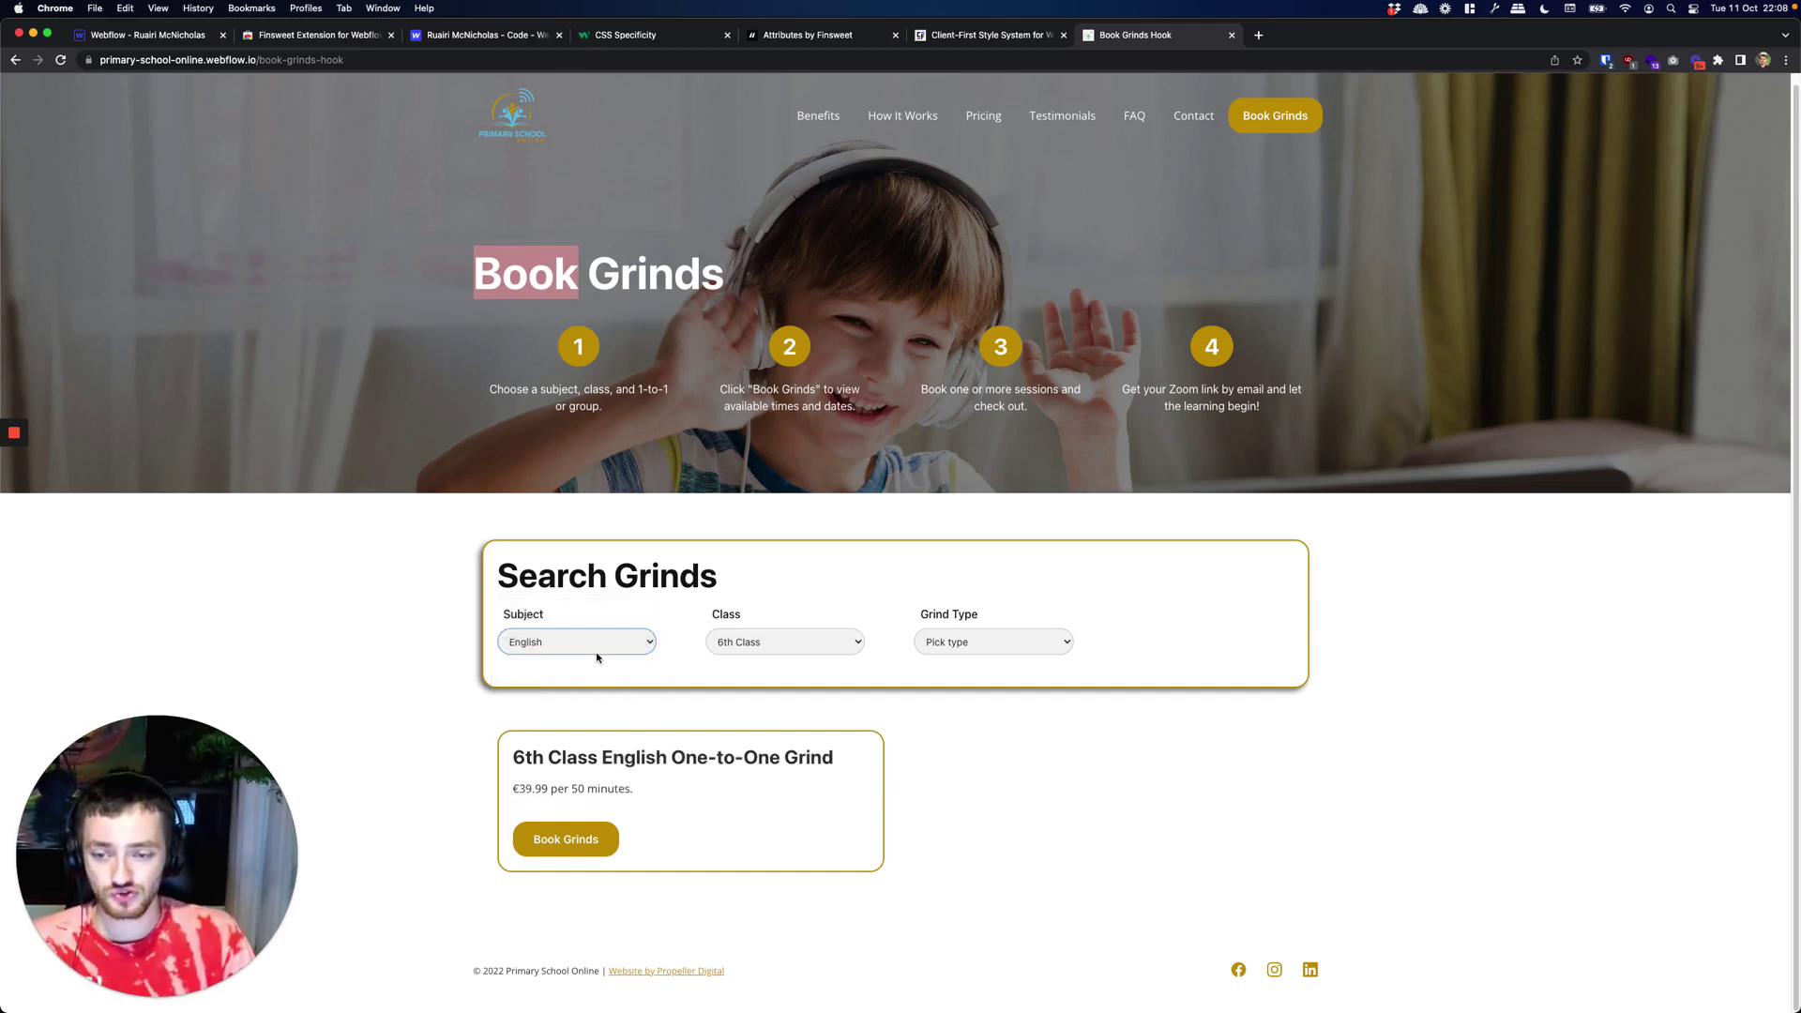
left_click(736, 642)
left_click(754, 672)
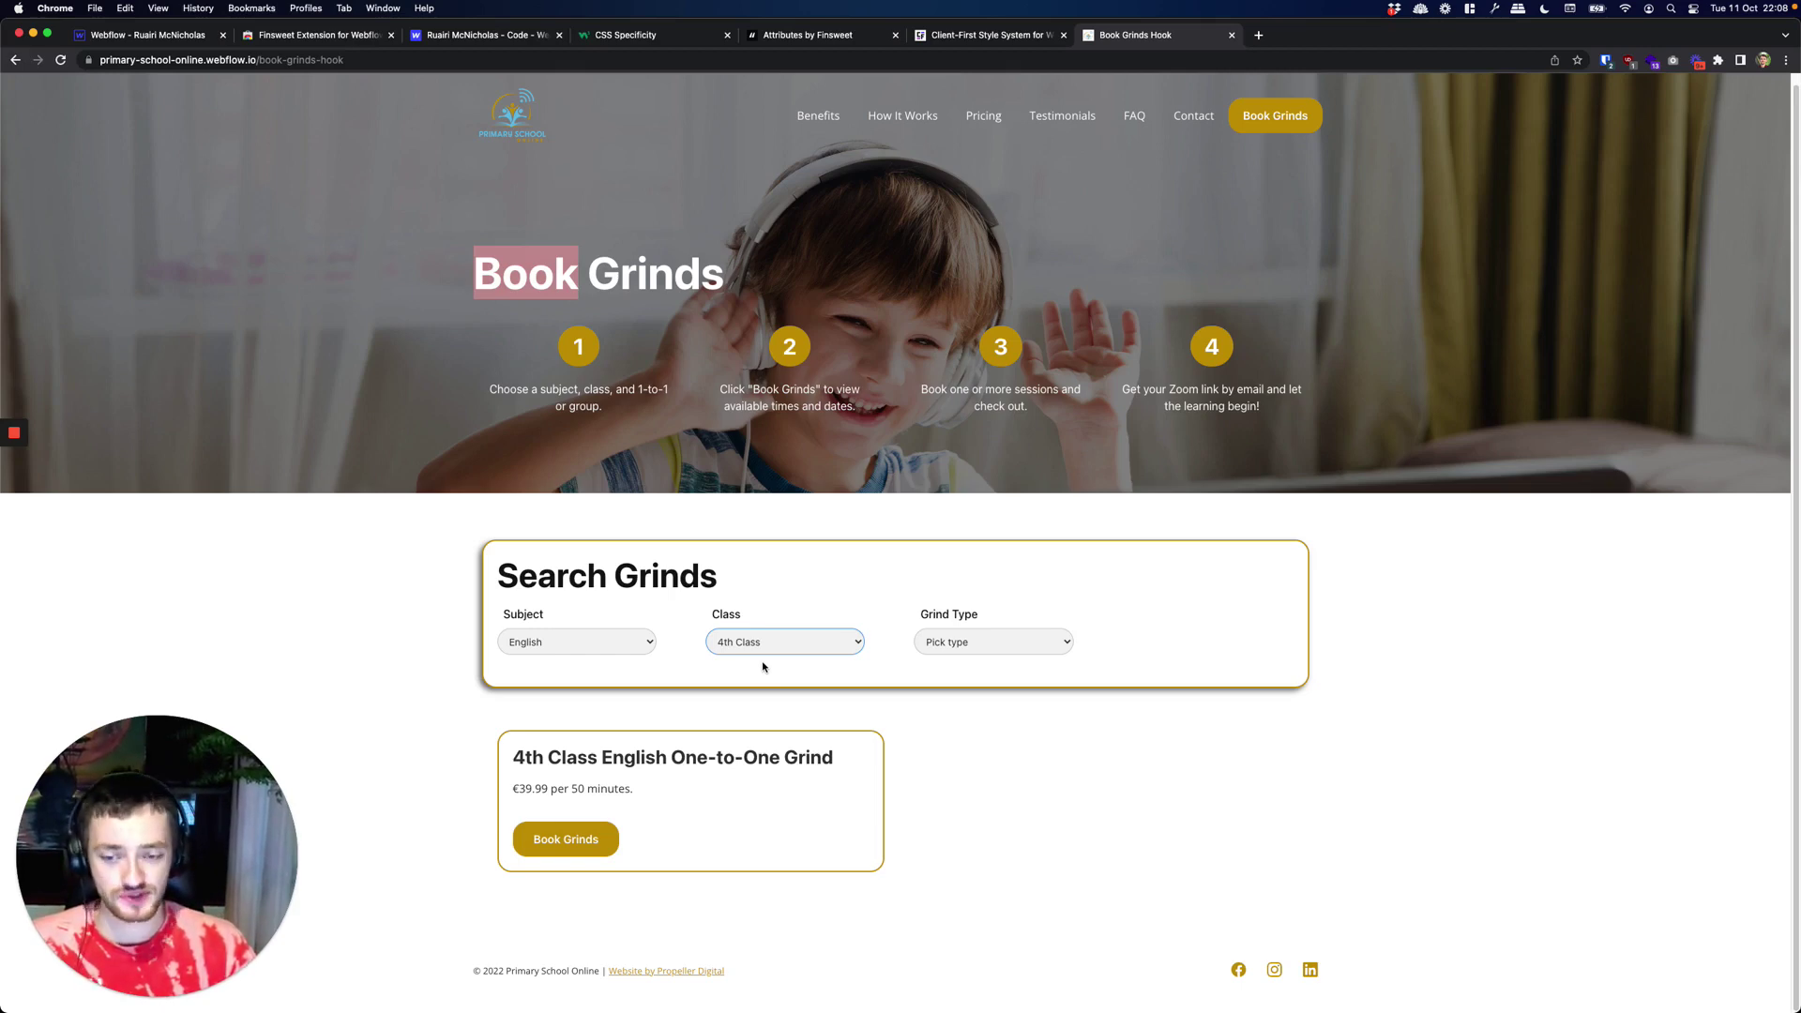
left_click(818, 35)
left_click(123, 37)
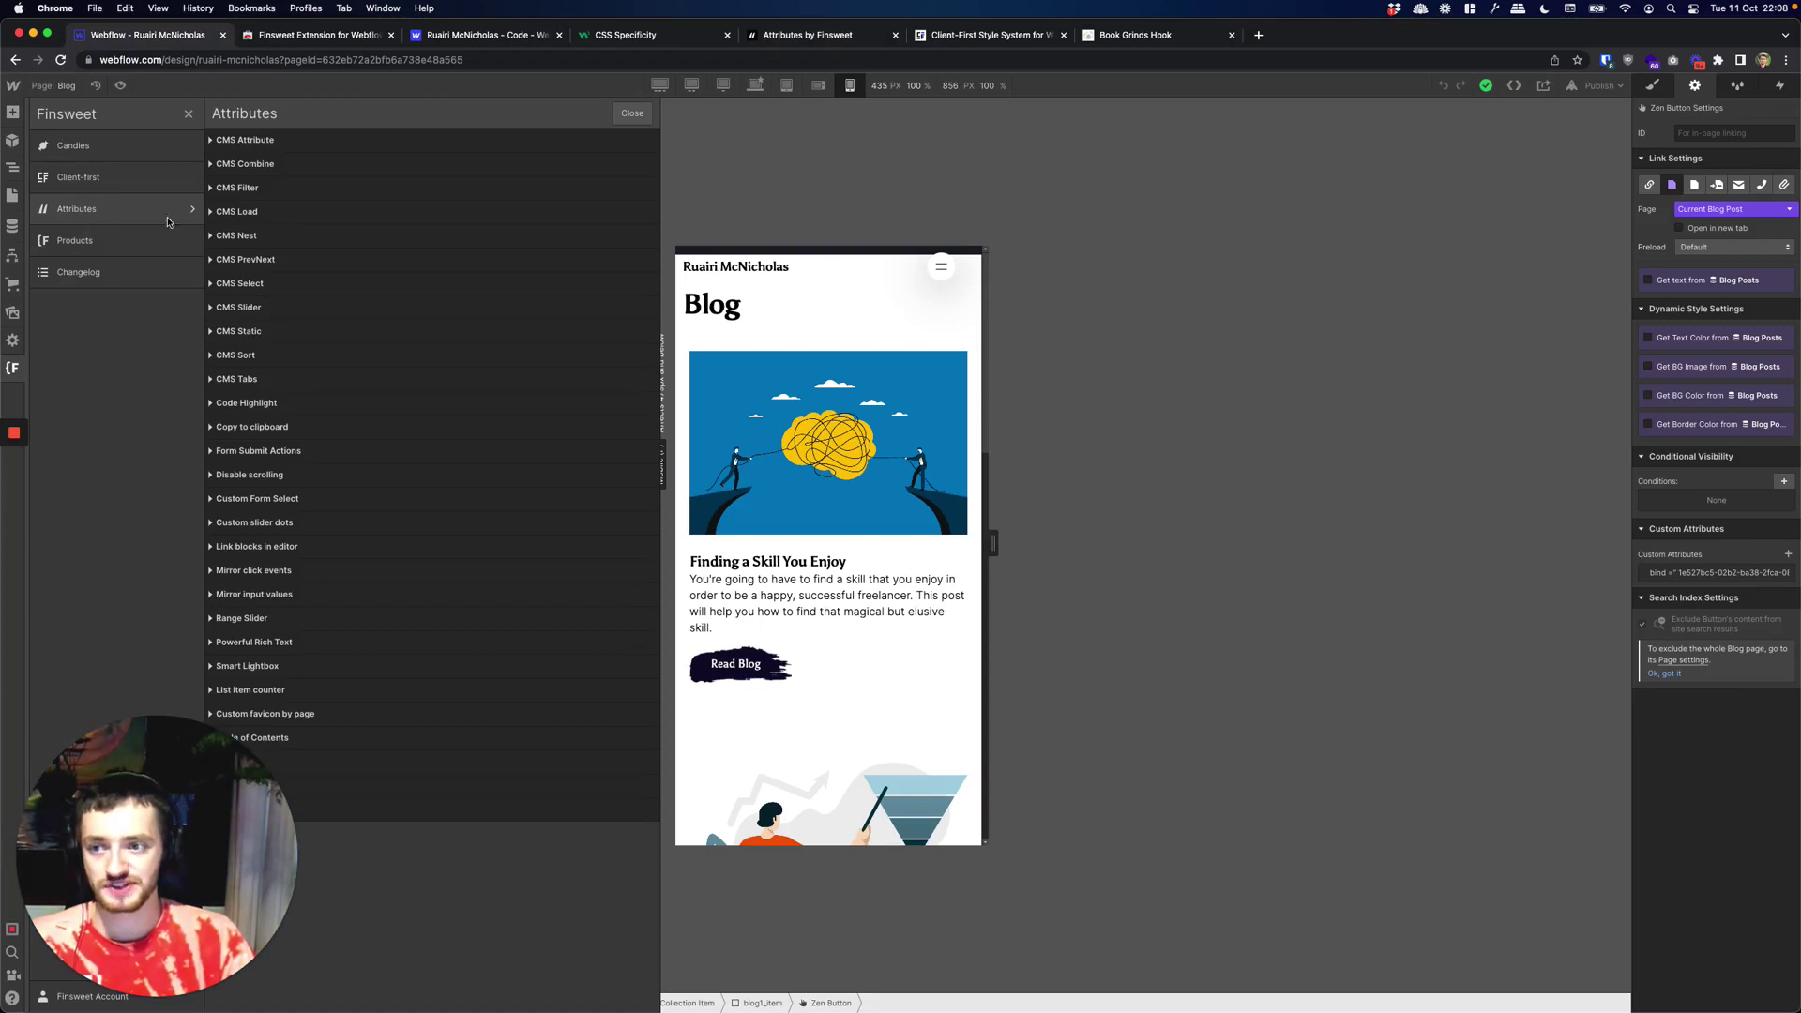
Step: Expand CMS Load, scroll the Finsweet Products list, then show the v0.15.1 Changelog
left_click(207, 213)
left_click(172, 240)
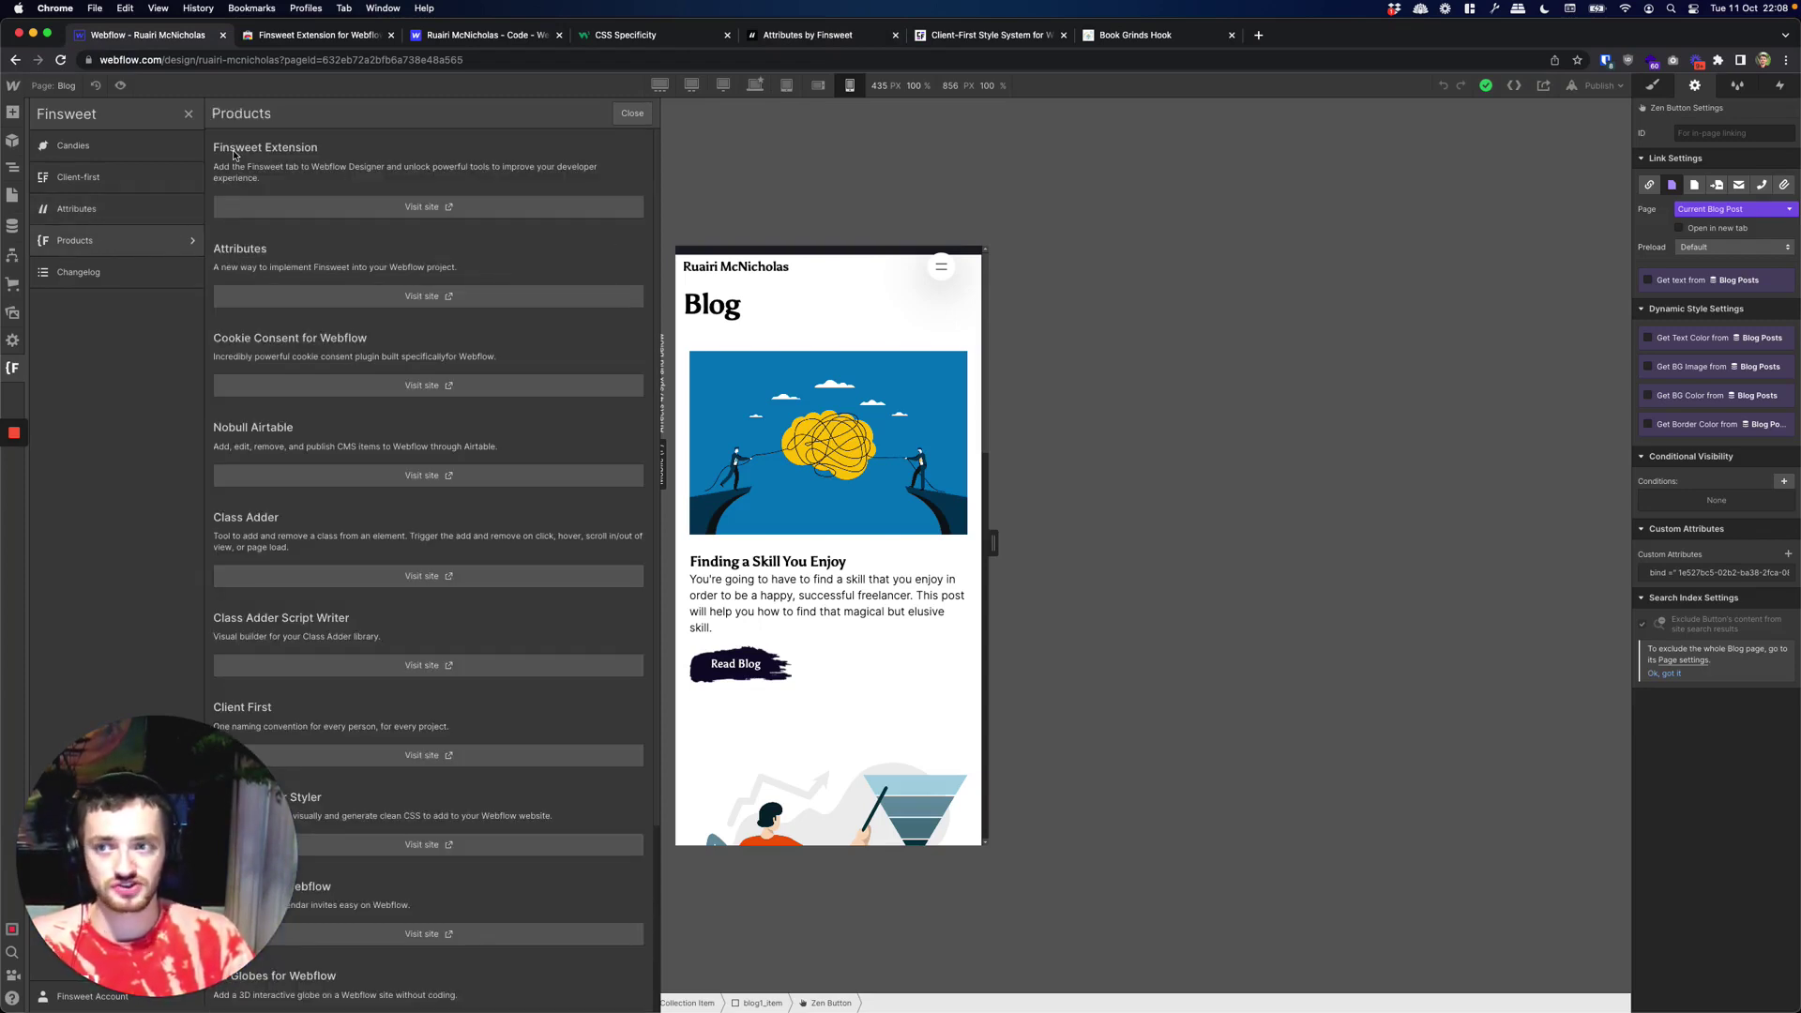
scroll(278, 271, "down", 1)
scroll(278, 271, "down", 3)
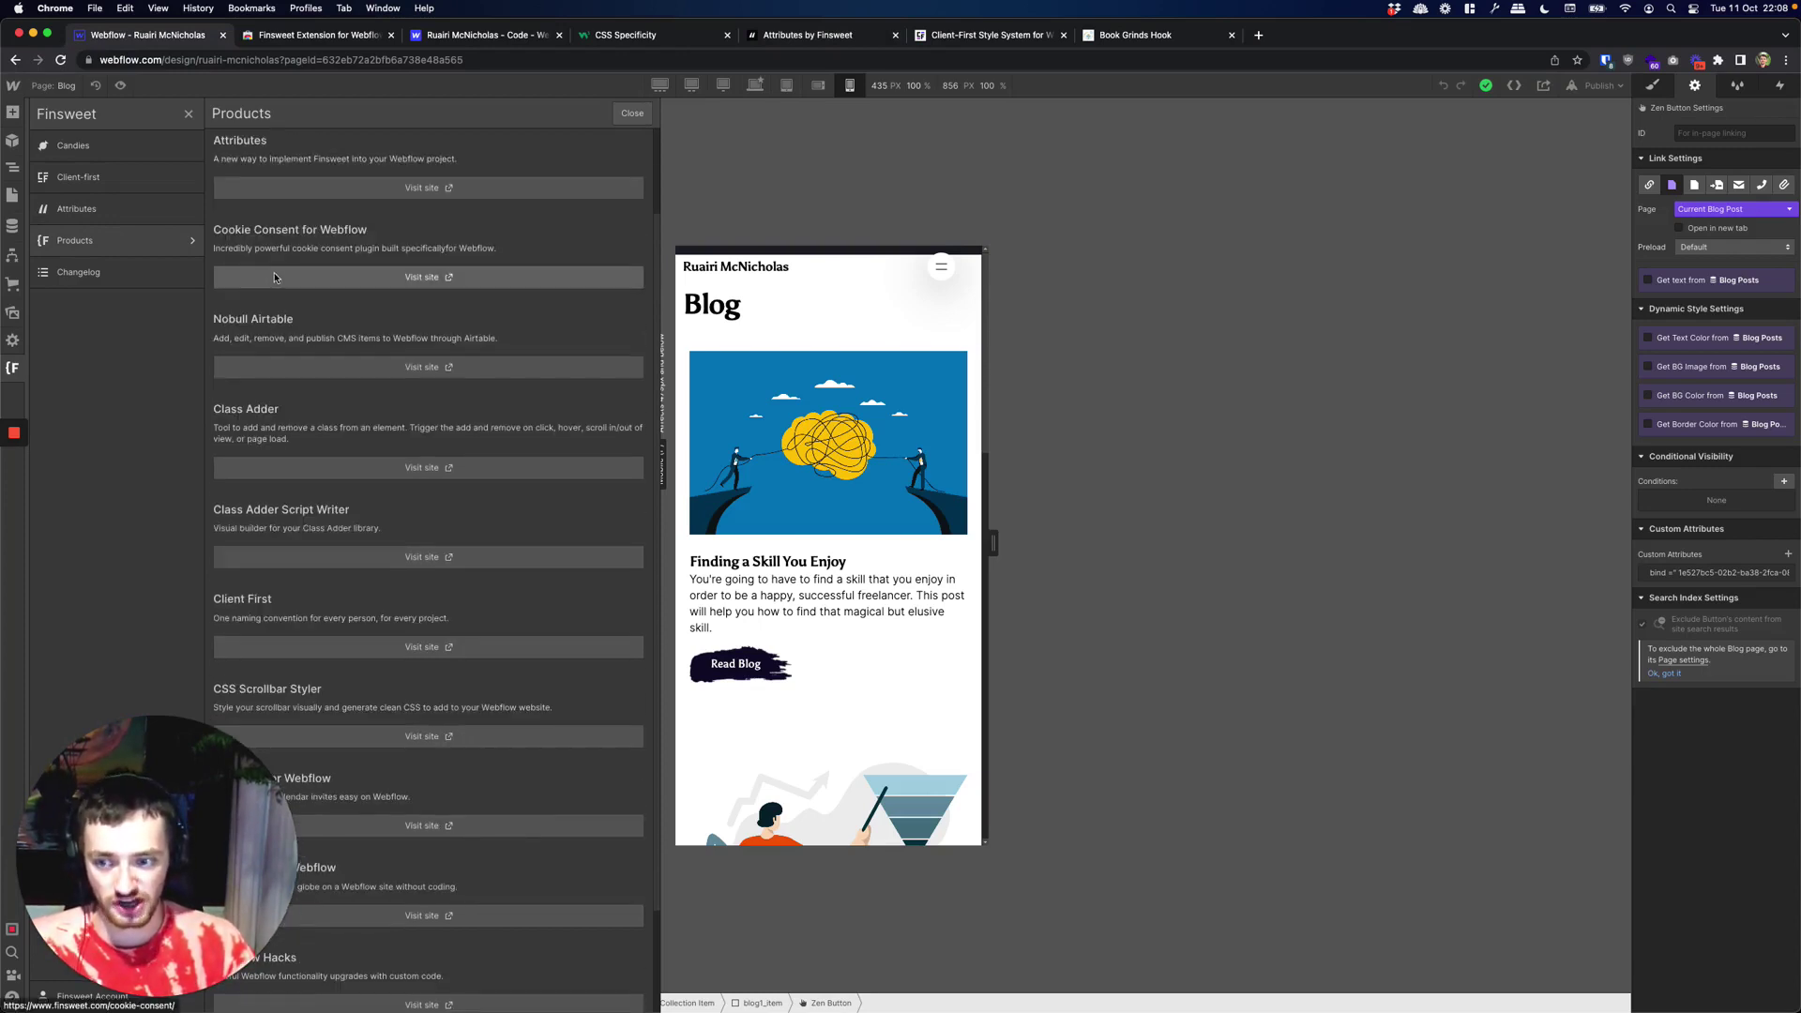
scroll(290, 699, "down", 2)
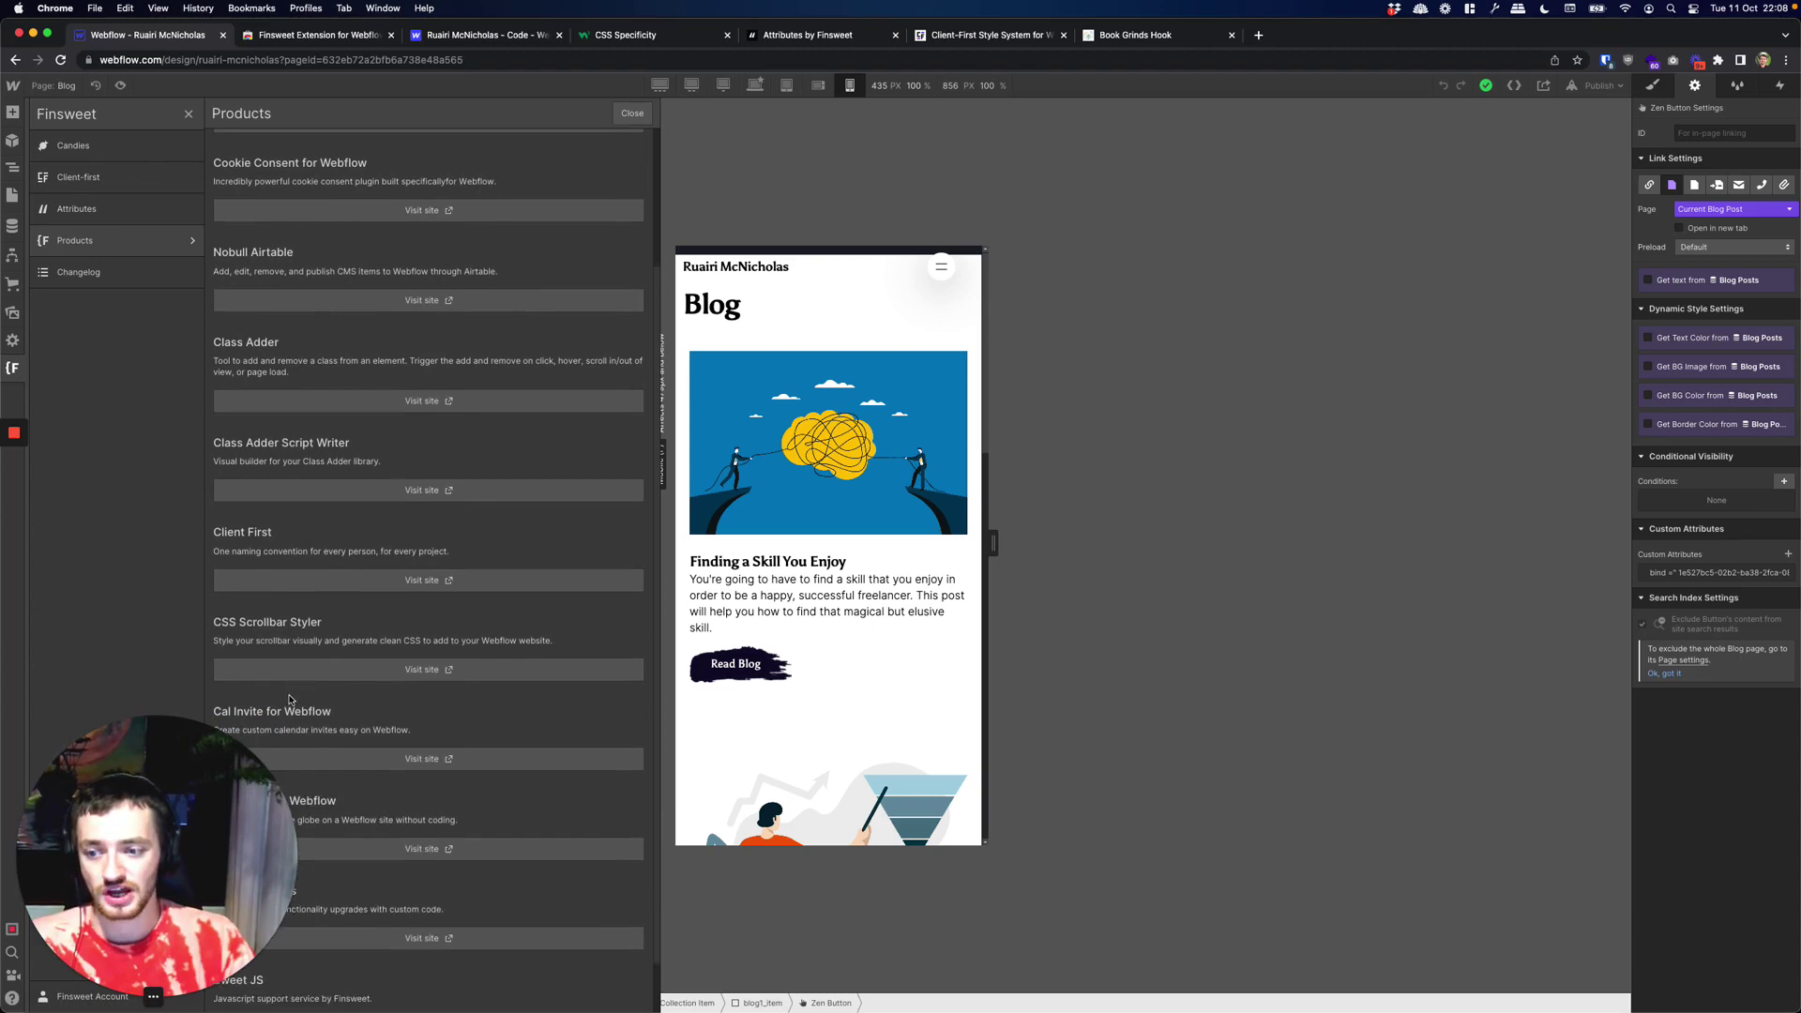
scroll(290, 700, "down", 1)
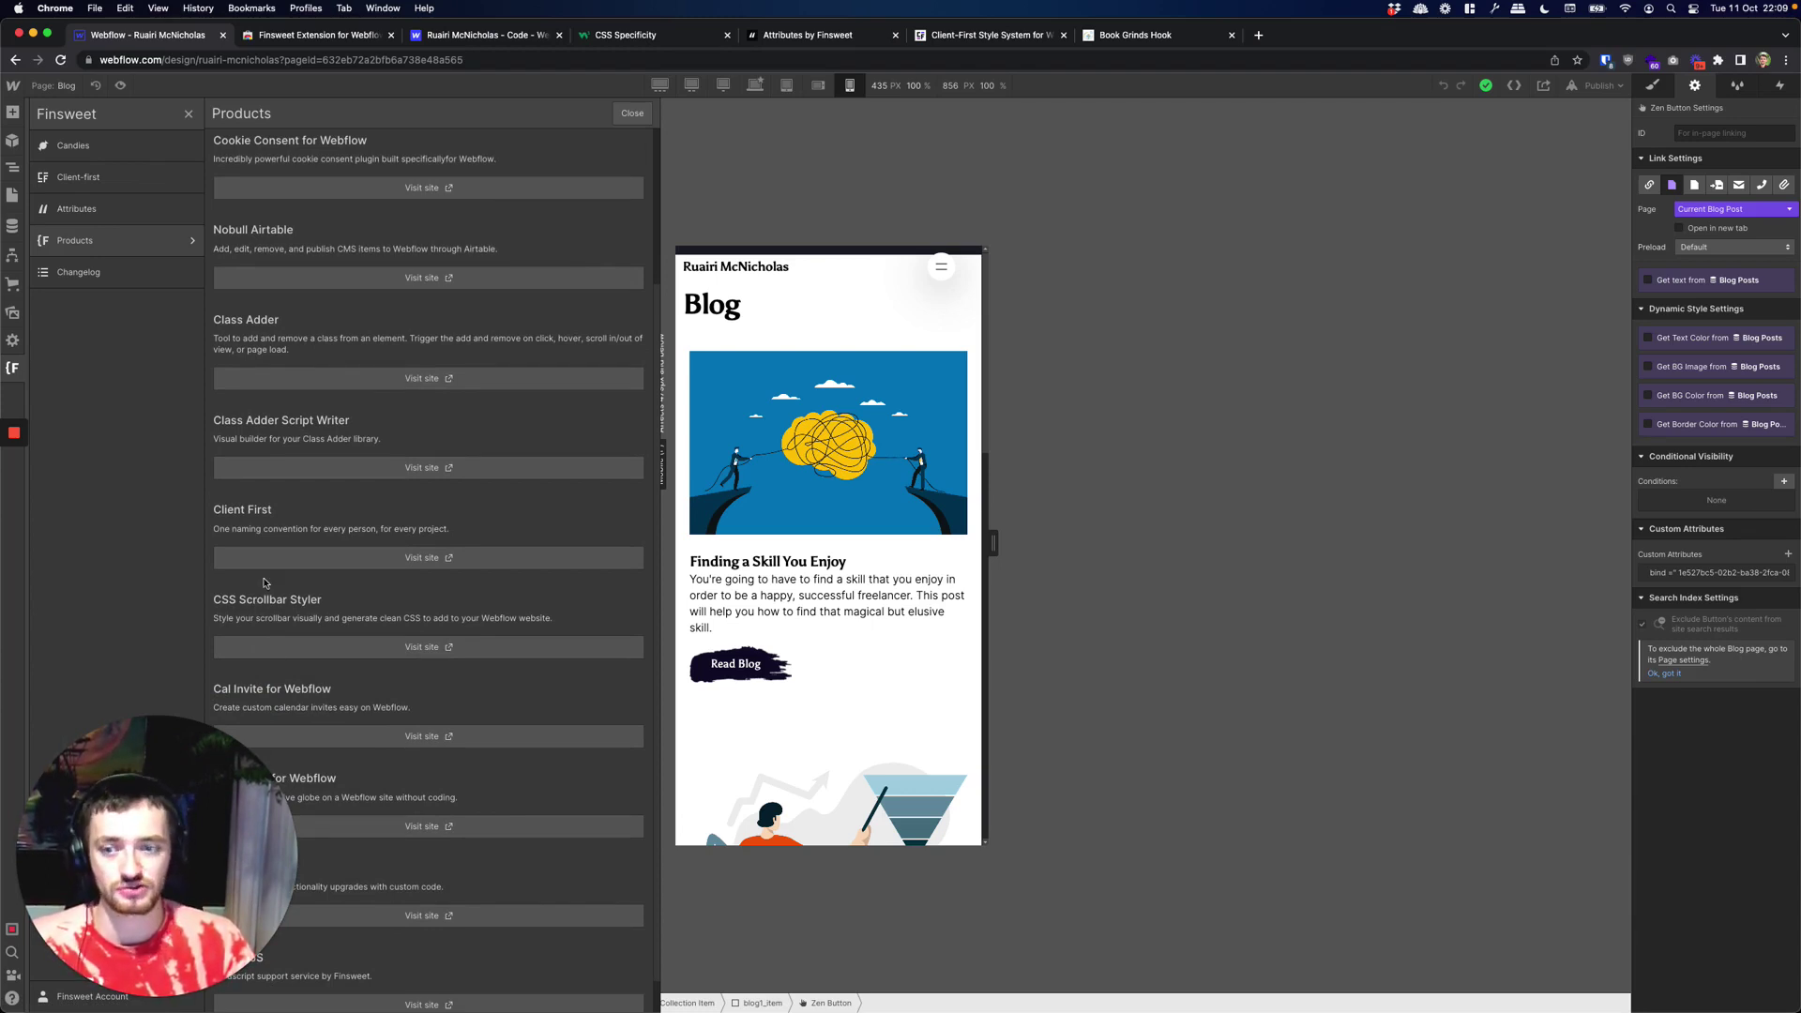
left_click(106, 284)
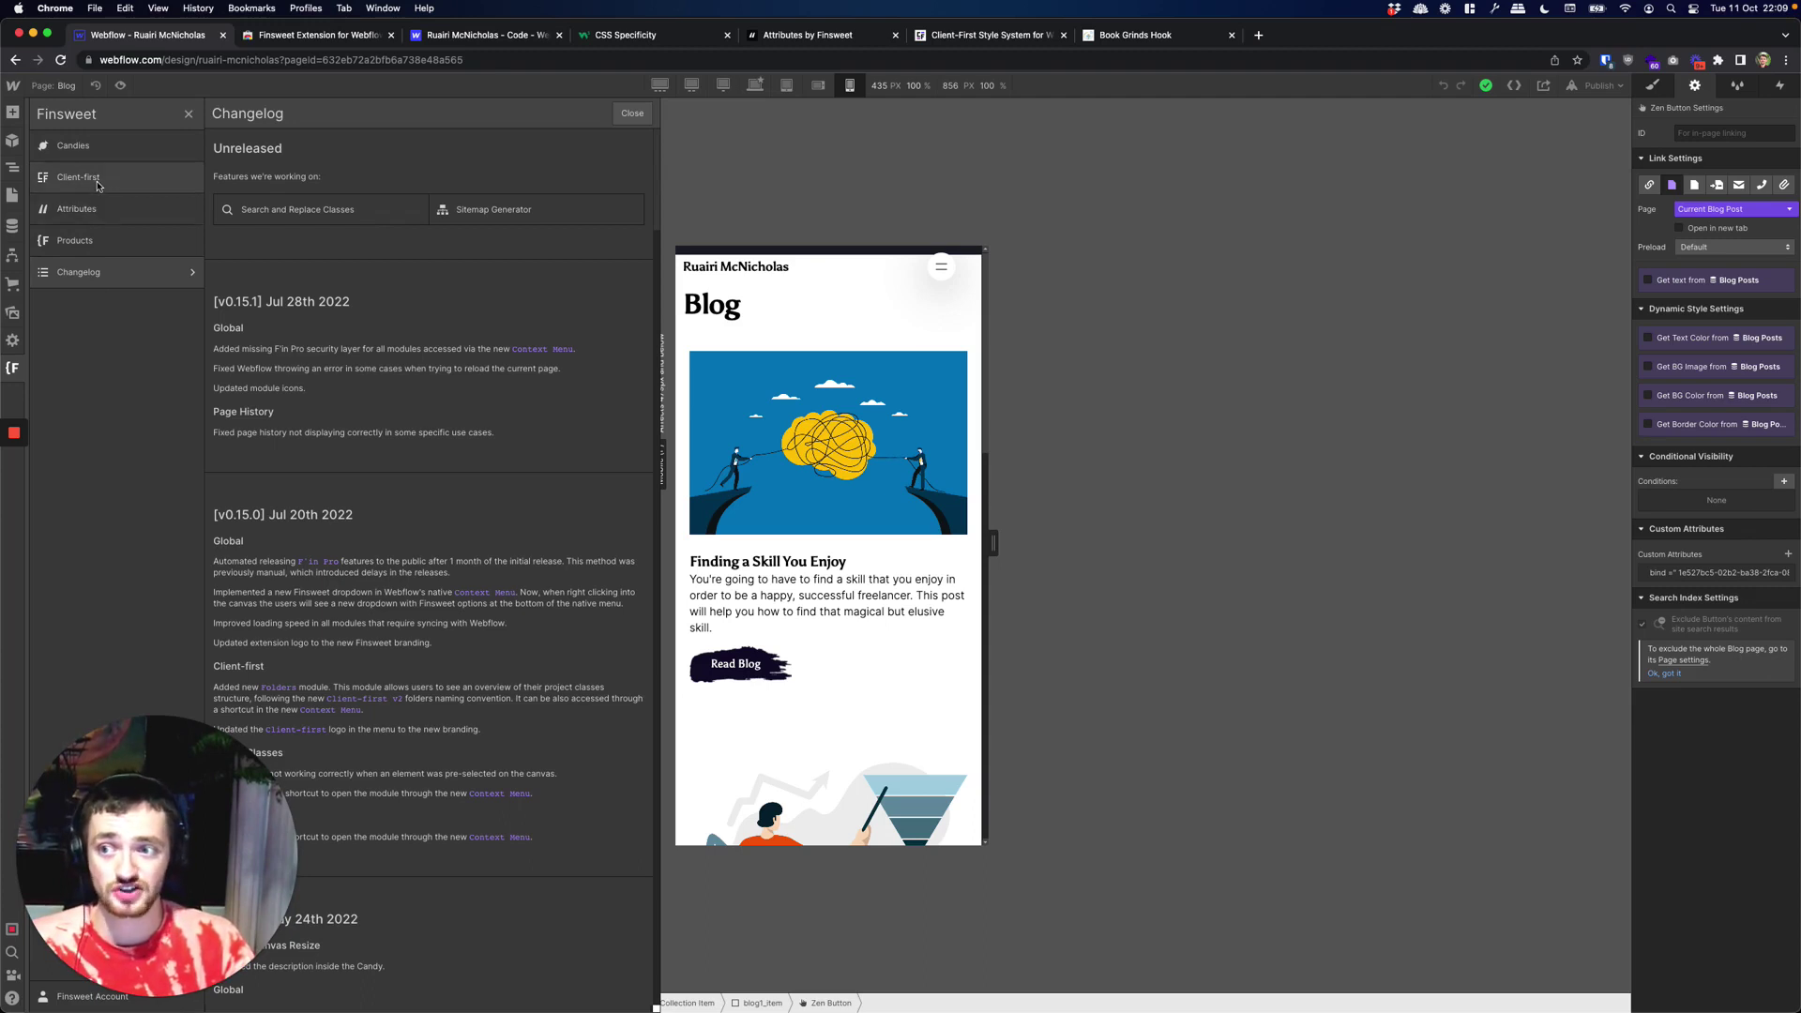
Step: Show the Candies tool list, from 301 Bulk Redirects to Vertical Canvas Resizing
left_click(75, 146)
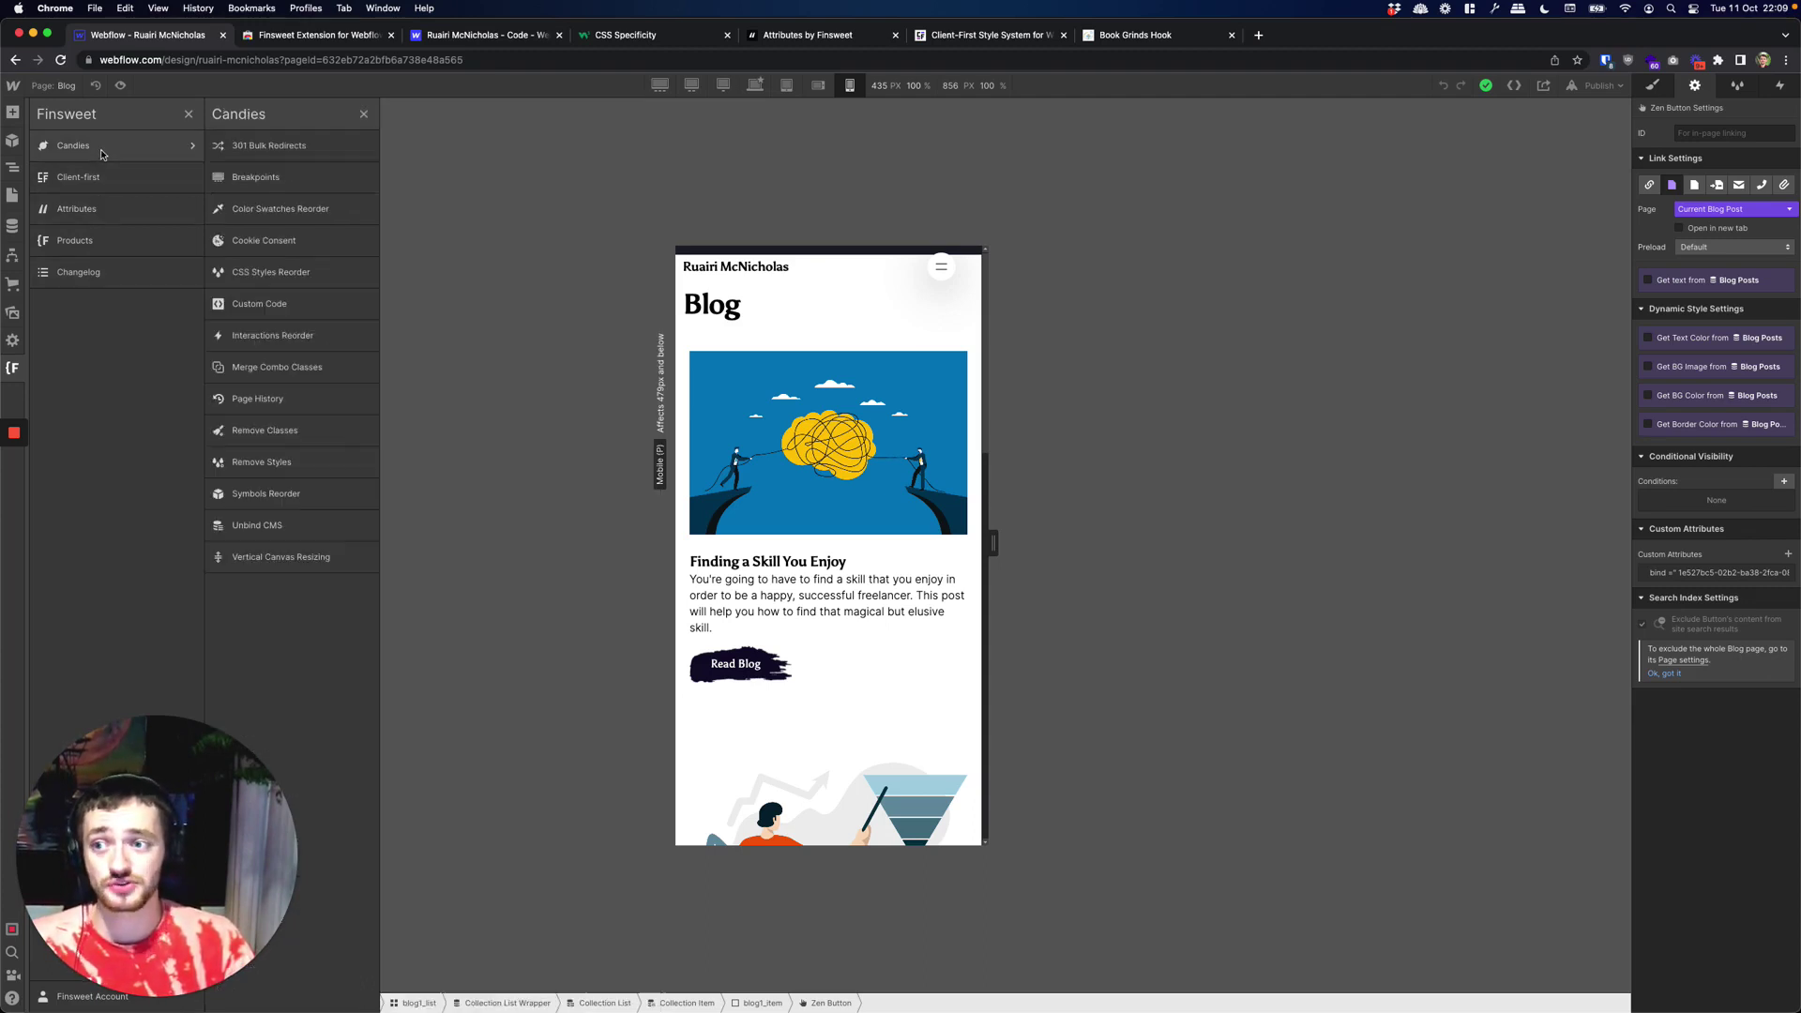